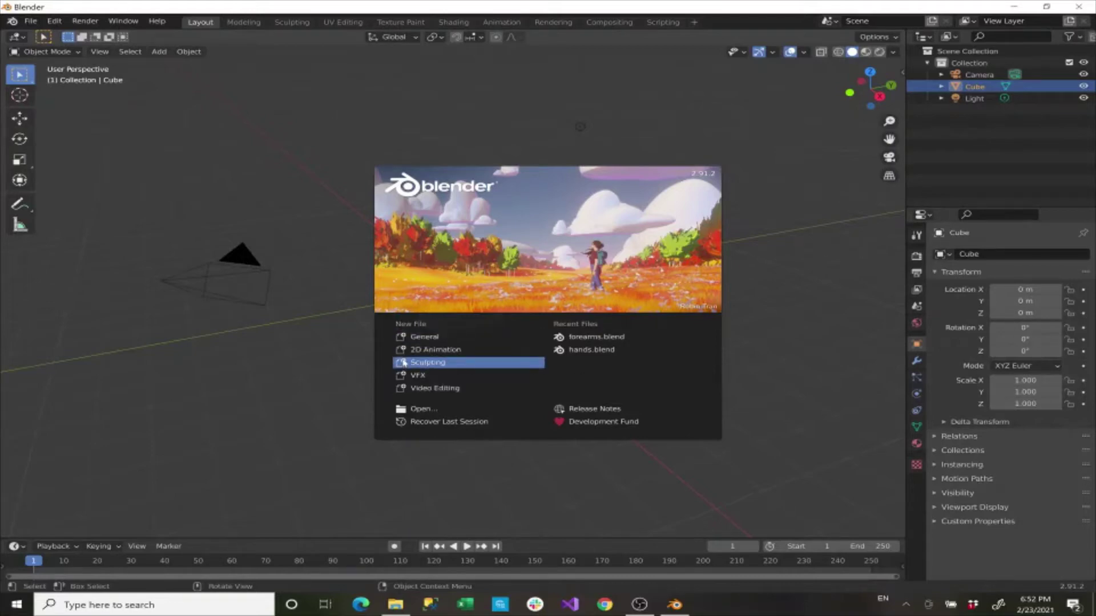
Step: Start a new file from the Sculpting template and display the active brush's settings
{"action": "left_click", "coordinate": [404, 362]}
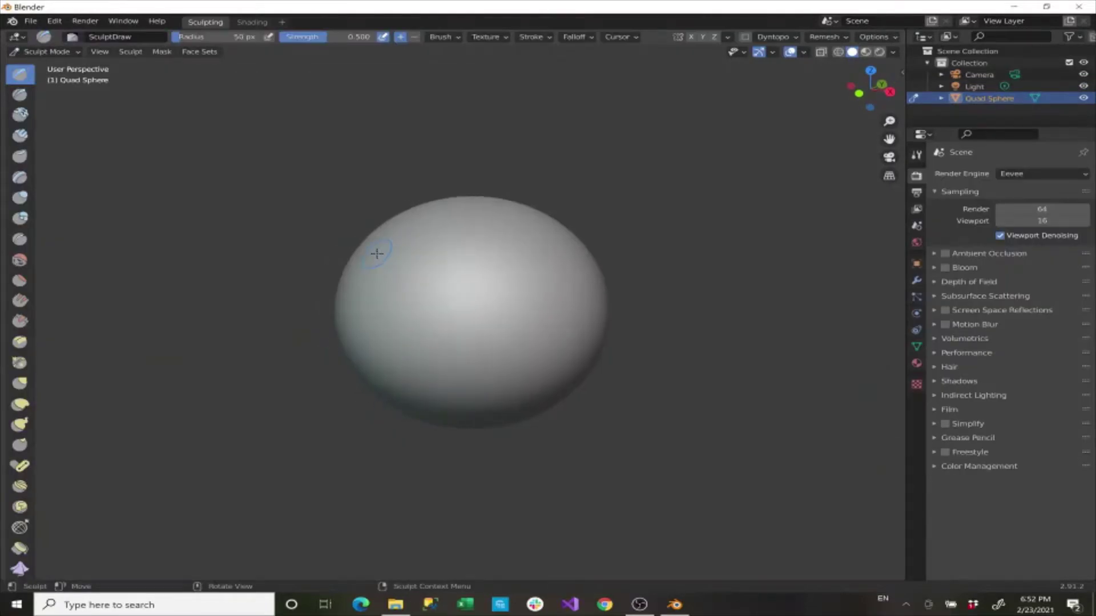
{"action": "scroll", "coordinate": [377, 253], "scroll_direction": "up", "scroll_amount": 3}
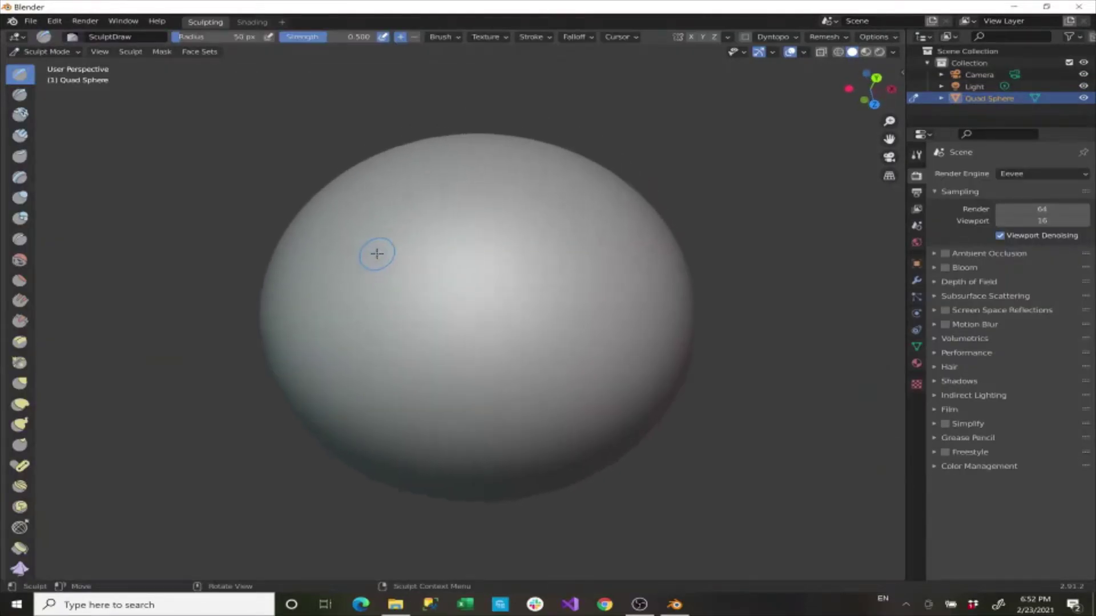
{"action": "scroll", "coordinate": [377, 253], "scroll_direction": "up", "scroll_amount": 5}
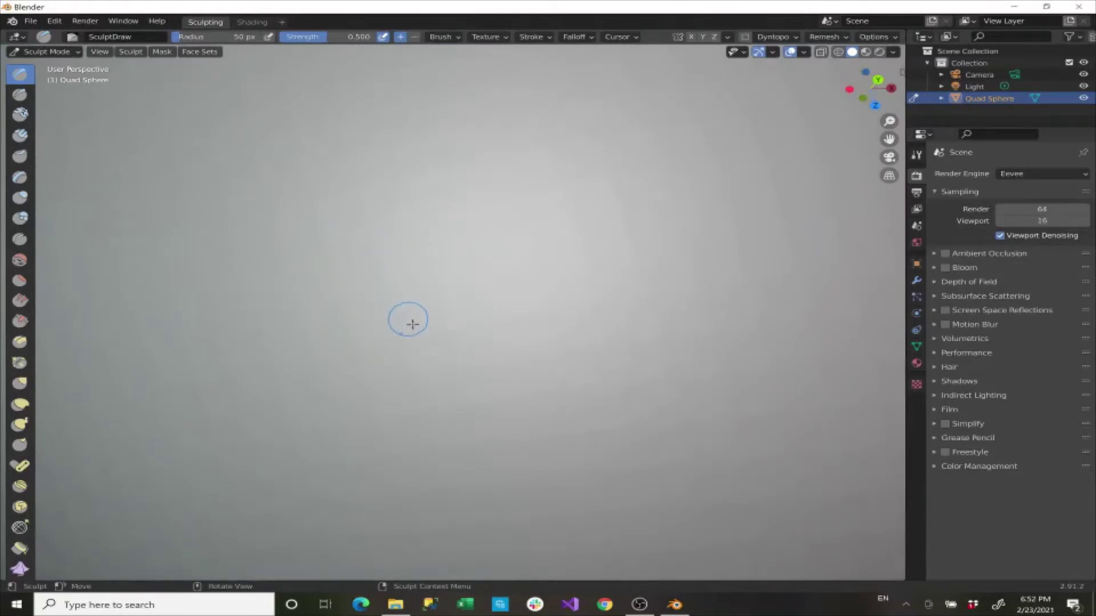
{"action": "scroll", "coordinate": [412, 324], "scroll_direction": "down", "scroll_amount": 5}
{"action": "middle_click_drag", "start_coordinate": [411, 318], "coordinate": [408, 312]}
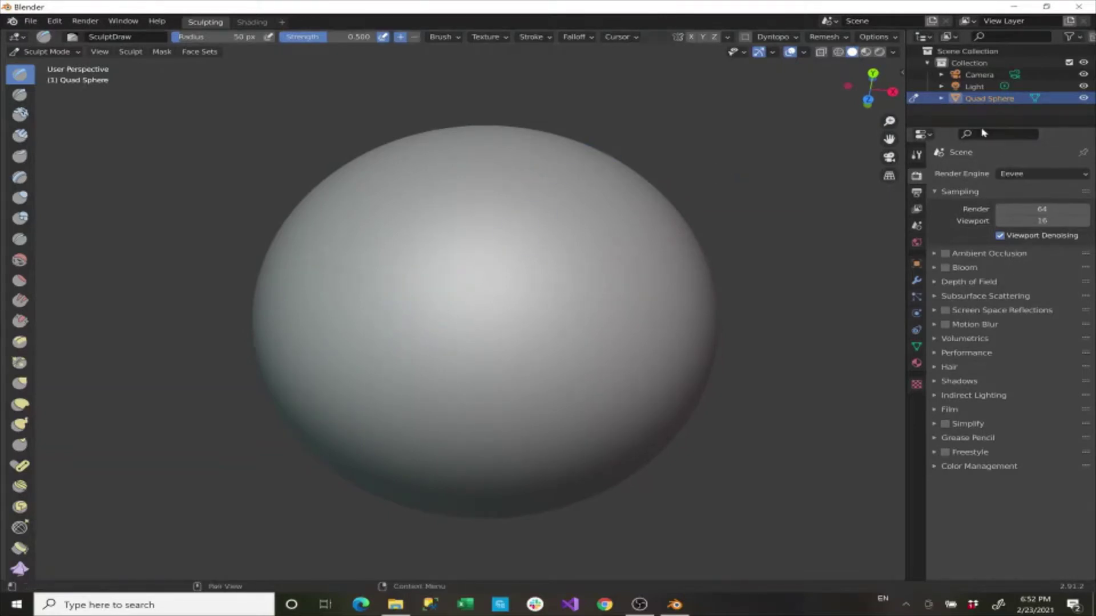
{"action": "left_click", "coordinate": [917, 155]}
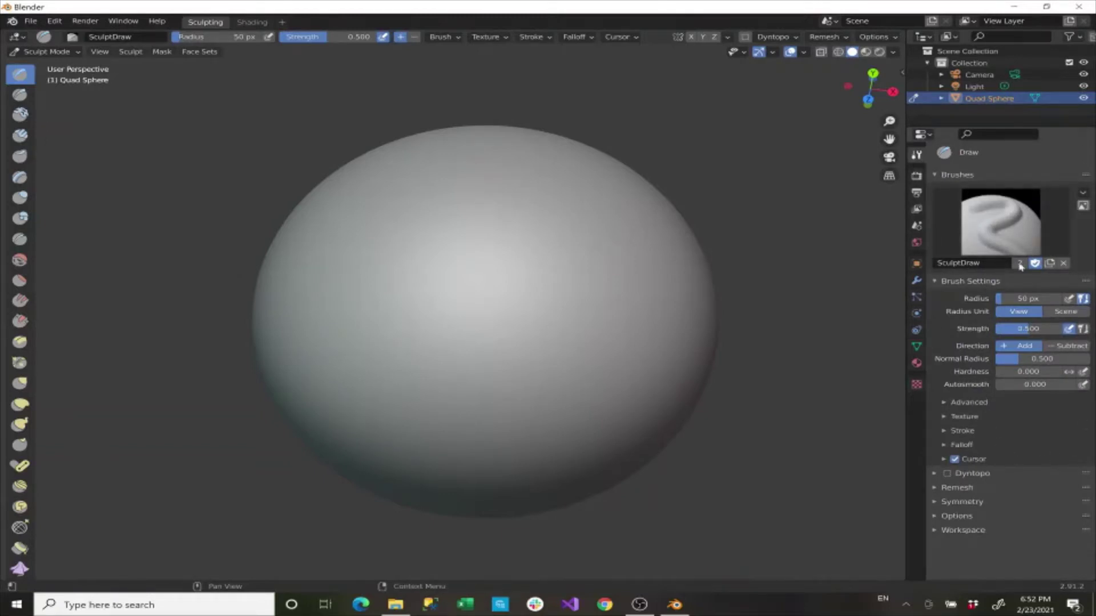
Step: Compare several brushes, including Draw Sharp, Clay, Clay Strips and Crease, and return to the Draw brush
{"action": "left_click", "coordinate": [19, 95]}
{"action": "left_click", "coordinate": [20, 115]}
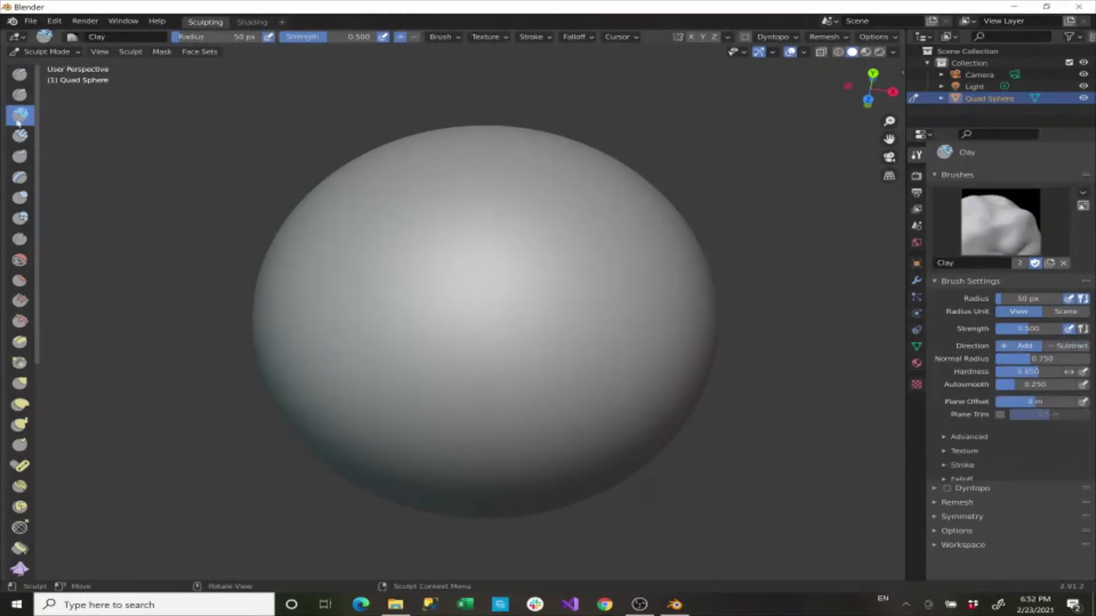
{"action": "left_click", "coordinate": [20, 135]}
{"action": "left_click", "coordinate": [20, 197]}
{"action": "left_click", "coordinate": [20, 239]}
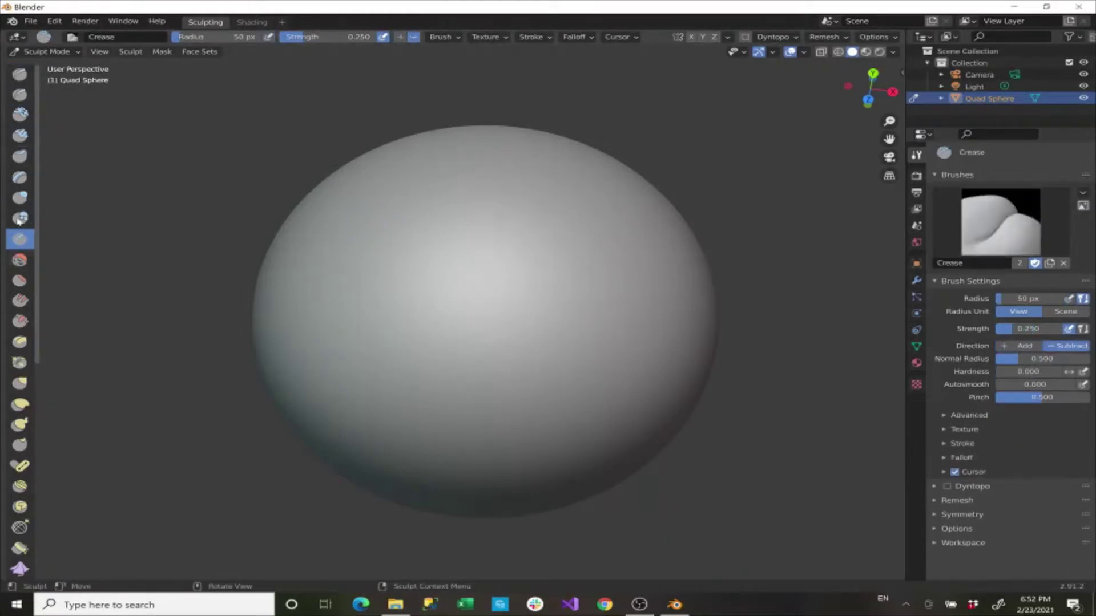
{"action": "left_click", "coordinate": [20, 75]}
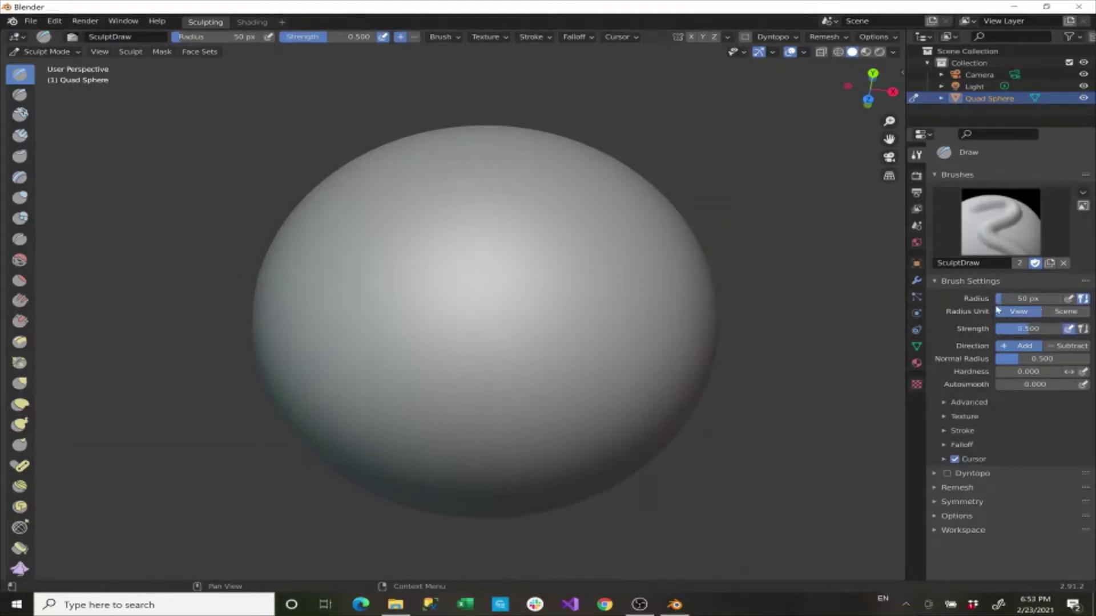
Step: Examine the Draw brush's size against the sphere at different zoom levels with the View radius unit
{"action": "scroll", "coordinate": [606, 284], "scroll_direction": "up", "scroll_amount": 2}
{"action": "scroll", "coordinate": [606, 284], "scroll_direction": "up", "scroll_amount": 1}
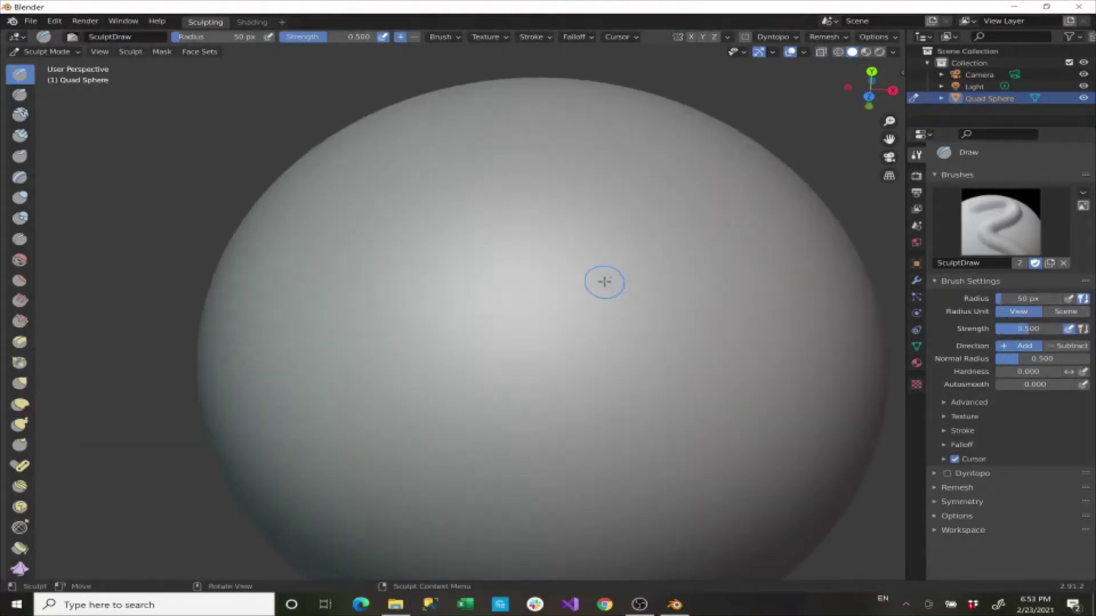
{"action": "scroll", "coordinate": [605, 282], "scroll_direction": "down", "scroll_amount": 5}
{"action": "scroll", "coordinate": [557, 284], "scroll_direction": "up", "scroll_amount": 3}
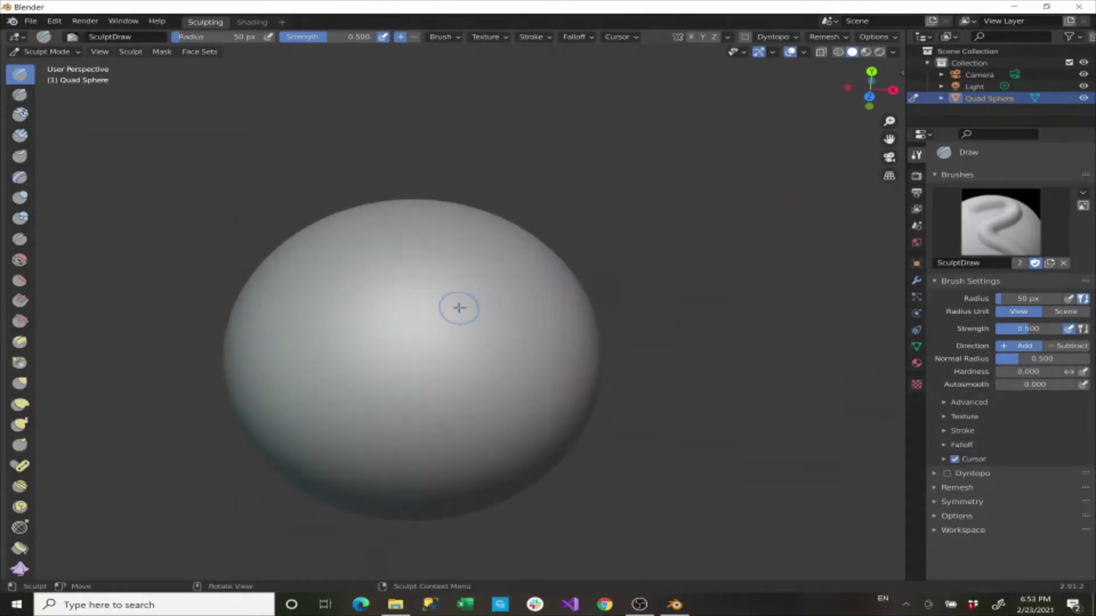
{"action": "scroll", "coordinate": [455, 306], "scroll_direction": "up", "scroll_amount": 6}
{"action": "scroll", "coordinate": [458, 309], "scroll_direction": "up", "scroll_amount": 2}
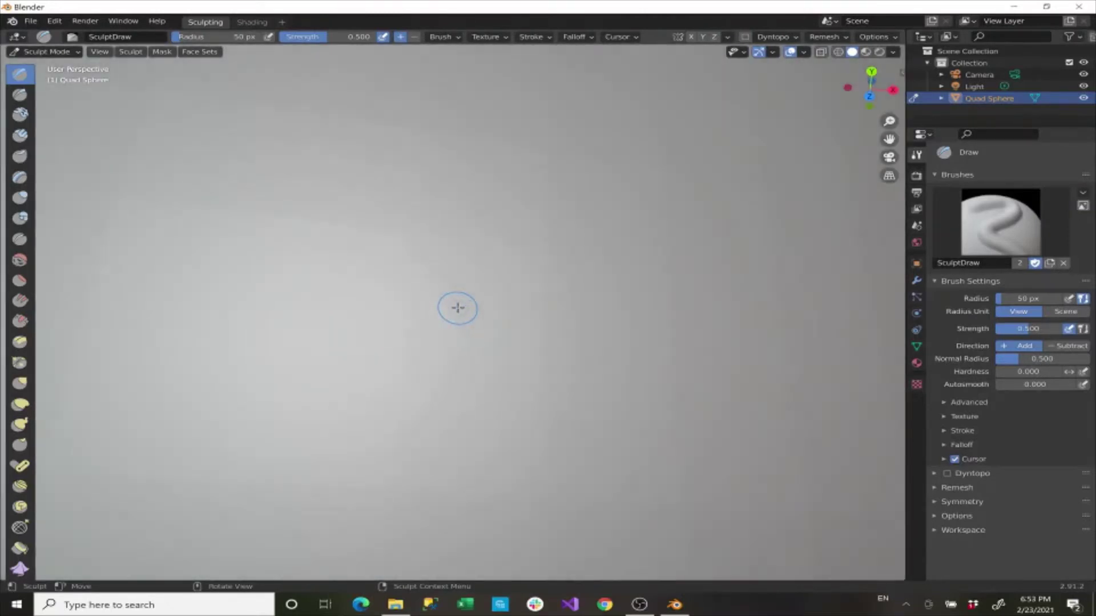
{"action": "scroll", "coordinate": [458, 308], "scroll_direction": "down", "scroll_amount": 5}
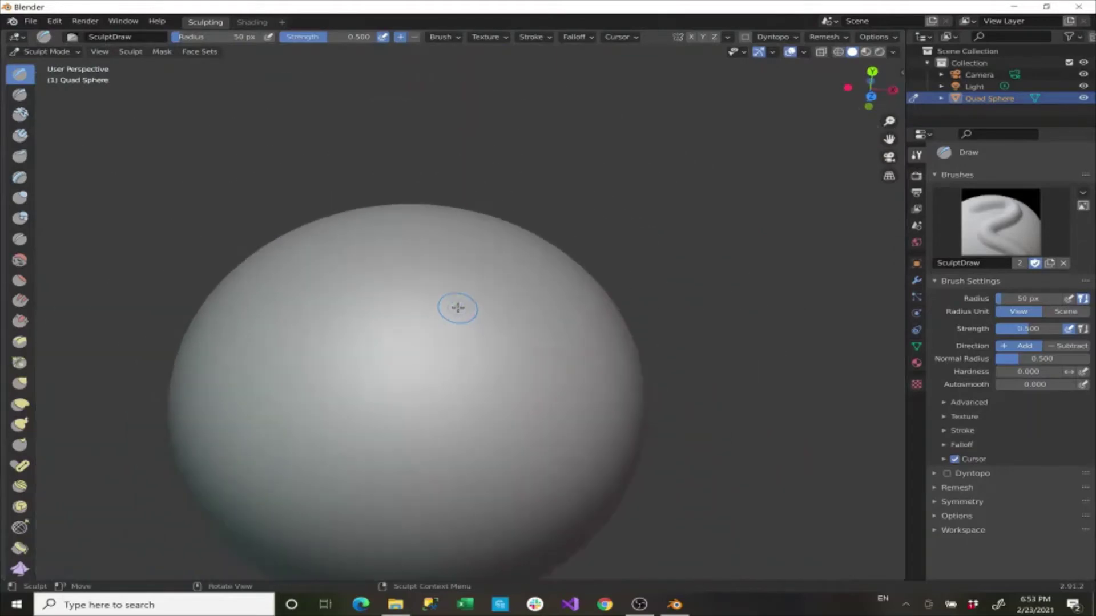
{"action": "scroll", "coordinate": [458, 309], "scroll_direction": "up", "scroll_amount": 5}
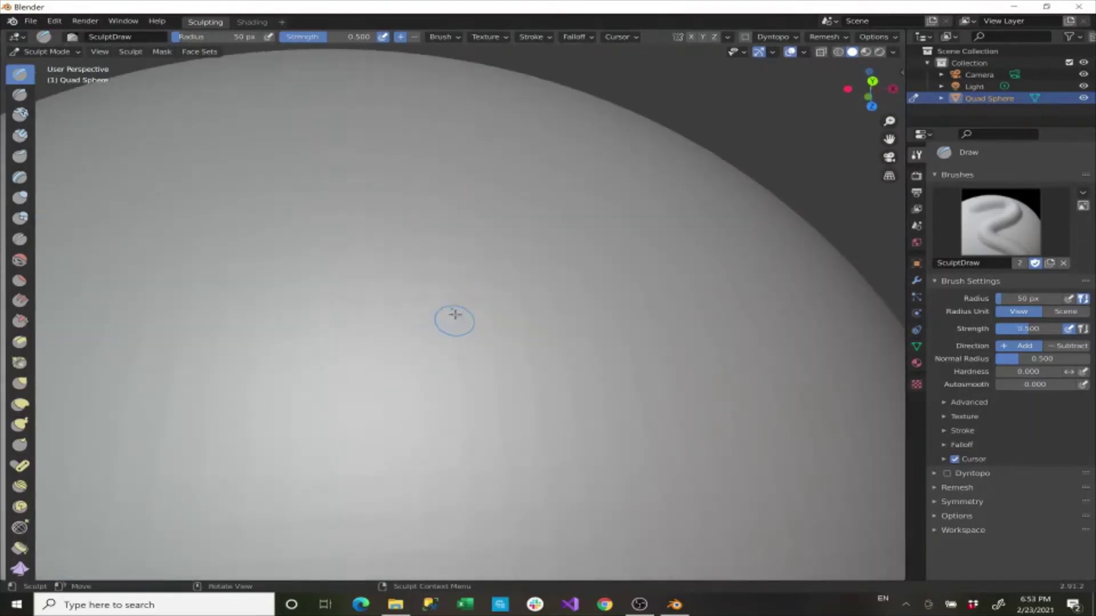
{"action": "scroll", "coordinate": [455, 313], "scroll_direction": "down", "scroll_amount": 2}
{"action": "scroll", "coordinate": [423, 318], "scroll_direction": "up", "scroll_amount": 2}
{"action": "scroll", "coordinate": [423, 318], "scroll_direction": "down", "scroll_amount": 4}
Step: Switch the Draw brush's radius unit to Scene and check the brush size at different zoom levels
{"action": "left_click", "coordinate": [1065, 311]}
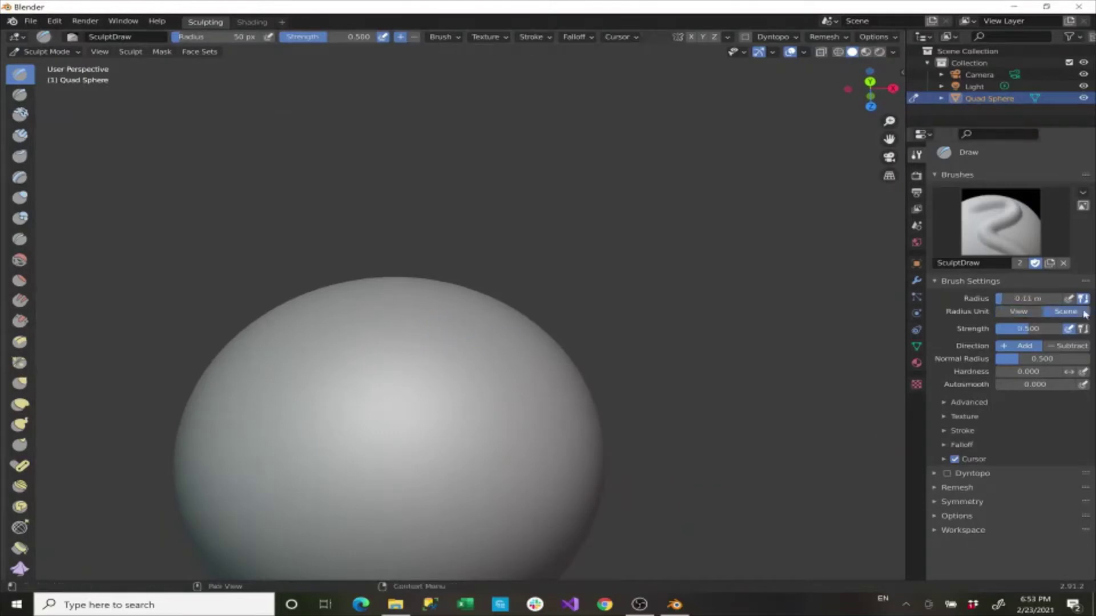
{"action": "scroll", "coordinate": [432, 410], "scroll_direction": "up", "scroll_amount": 4}
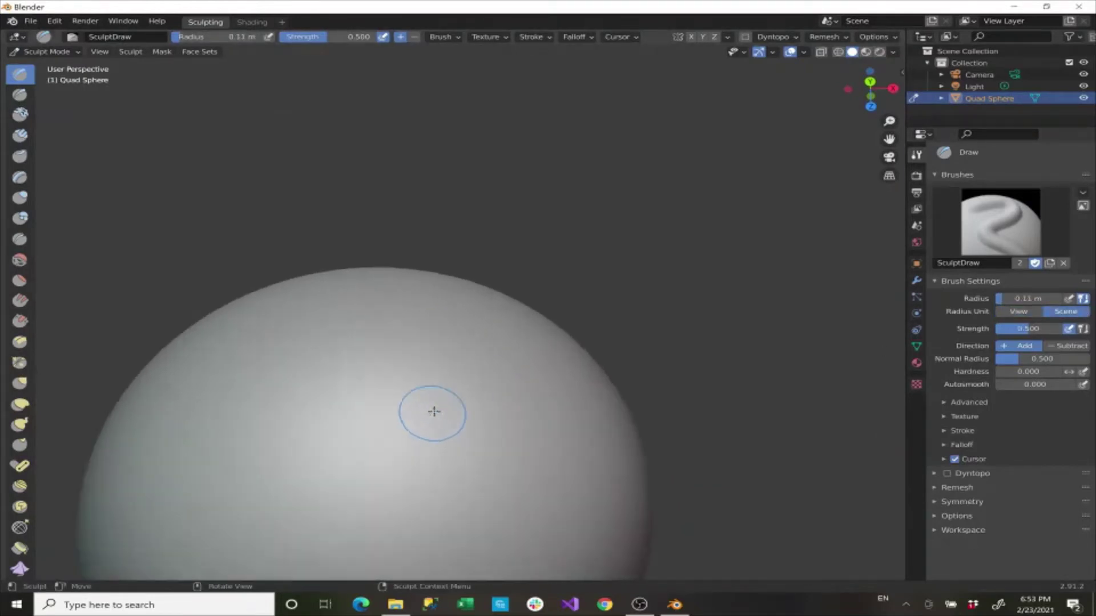
{"action": "scroll", "coordinate": [433, 410], "scroll_direction": "up", "scroll_amount": 2}
{"action": "scroll", "coordinate": [434, 411], "scroll_direction": "down", "scroll_amount": 5}
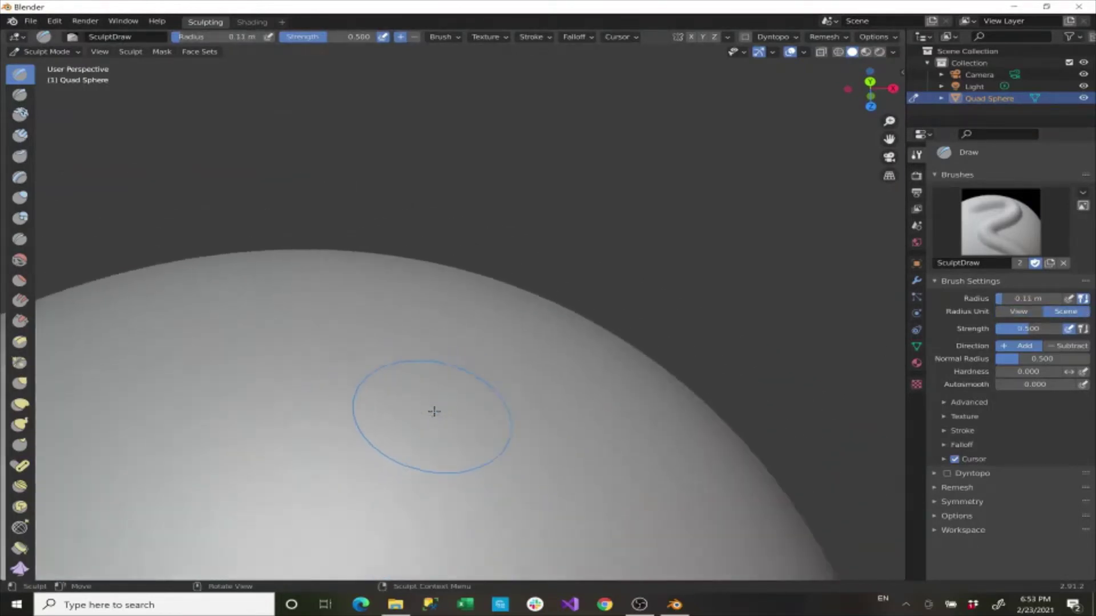
{"action": "scroll", "coordinate": [433, 411], "scroll_direction": "up", "scroll_amount": 6}
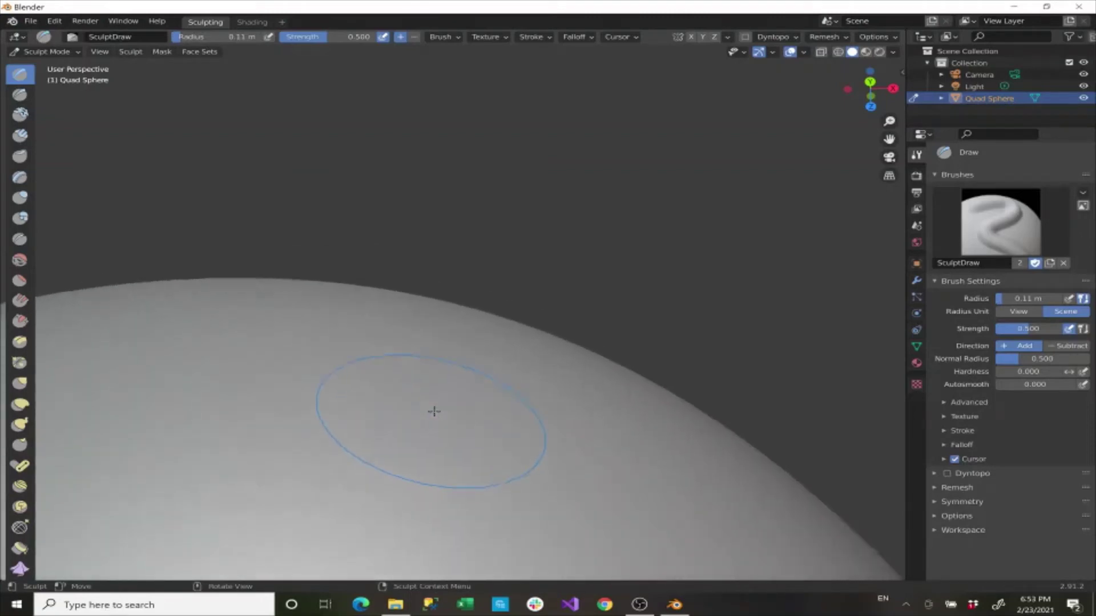
{"action": "scroll", "coordinate": [434, 411], "scroll_direction": "down", "scroll_amount": 6}
{"action": "scroll", "coordinate": [434, 411], "scroll_direction": "up", "scroll_amount": 2}
{"action": "middle_click_drag", "start_coordinate": [433, 411], "coordinate": [433, 411]}
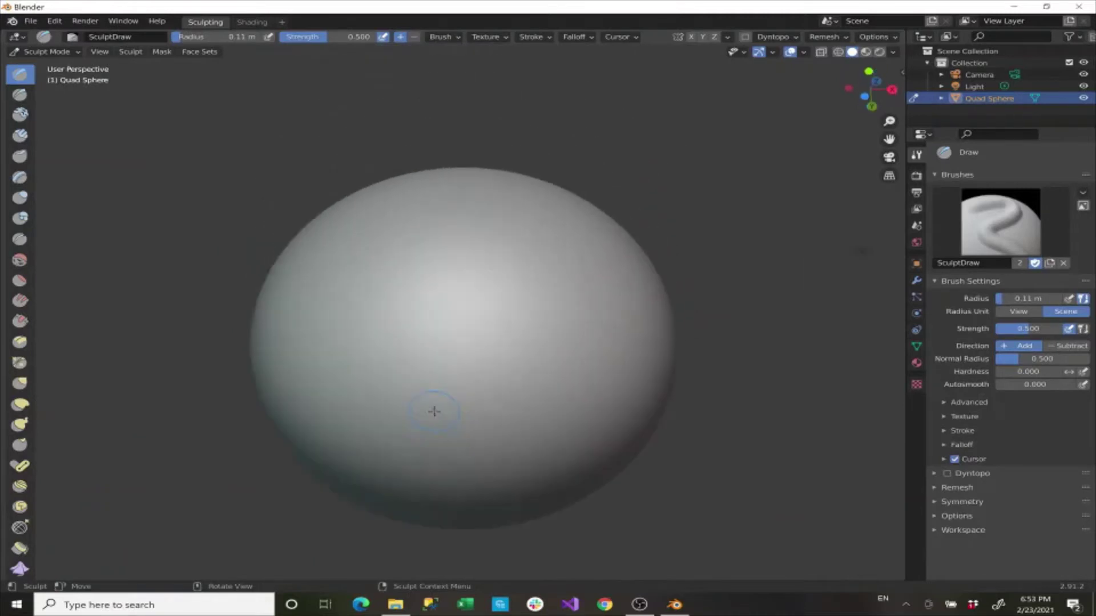
Step: Switch the Draw brush's radius unit back to View and check the brush on an enlarged sphere
{"action": "left_click", "coordinate": [1018, 311]}
{"action": "middle_click_drag", "start_coordinate": [434, 411], "coordinate": [434, 404]}
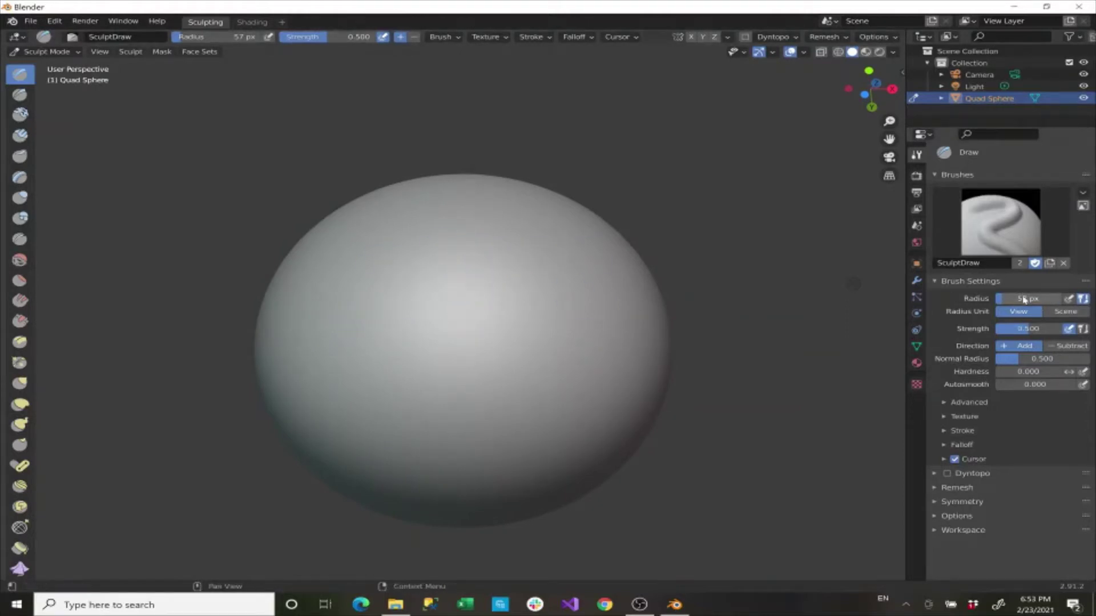
{"action": "scroll", "coordinate": [568, 254], "scroll_direction": "up", "scroll_amount": 5}
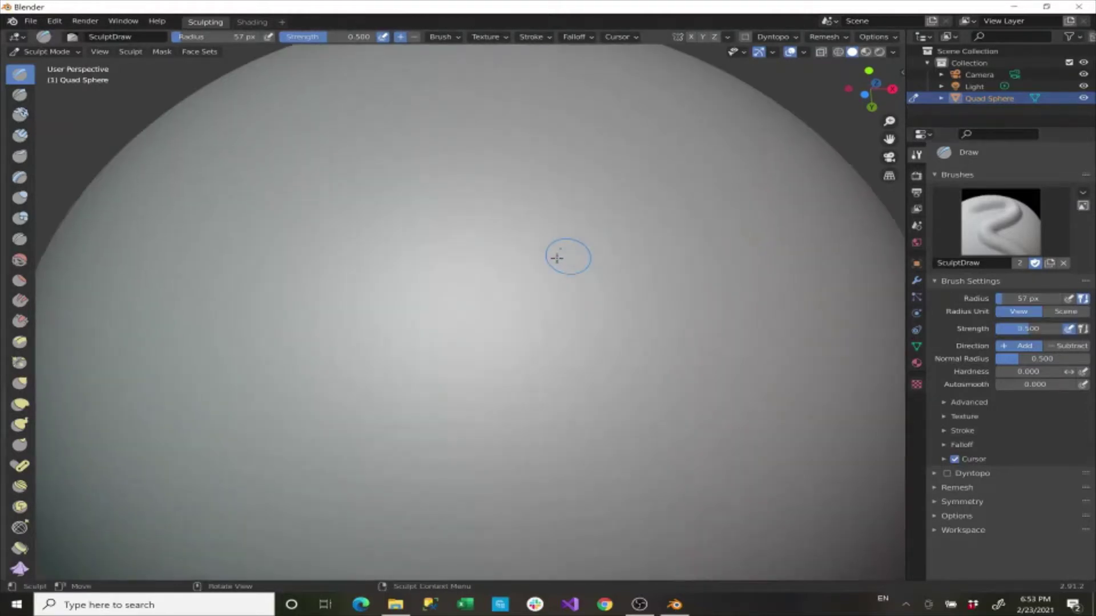
Step: Set the Draw brush's radius unit to Scene and check its size with the sphere farther away
{"action": "left_click", "coordinate": [1057, 312]}
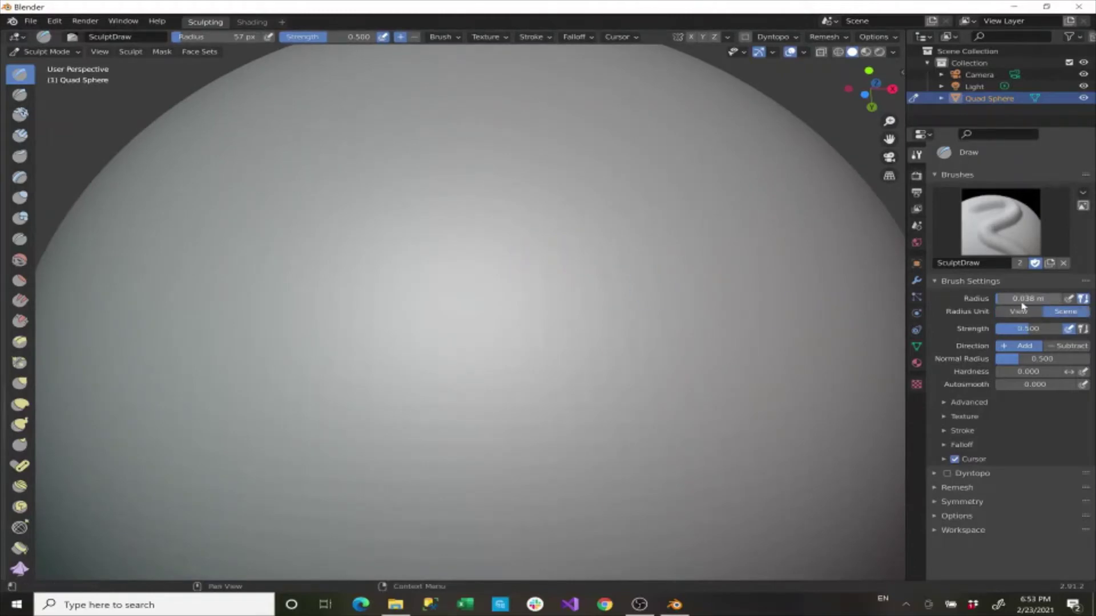
{"action": "scroll", "coordinate": [628, 341], "scroll_direction": "down", "scroll_amount": 3}
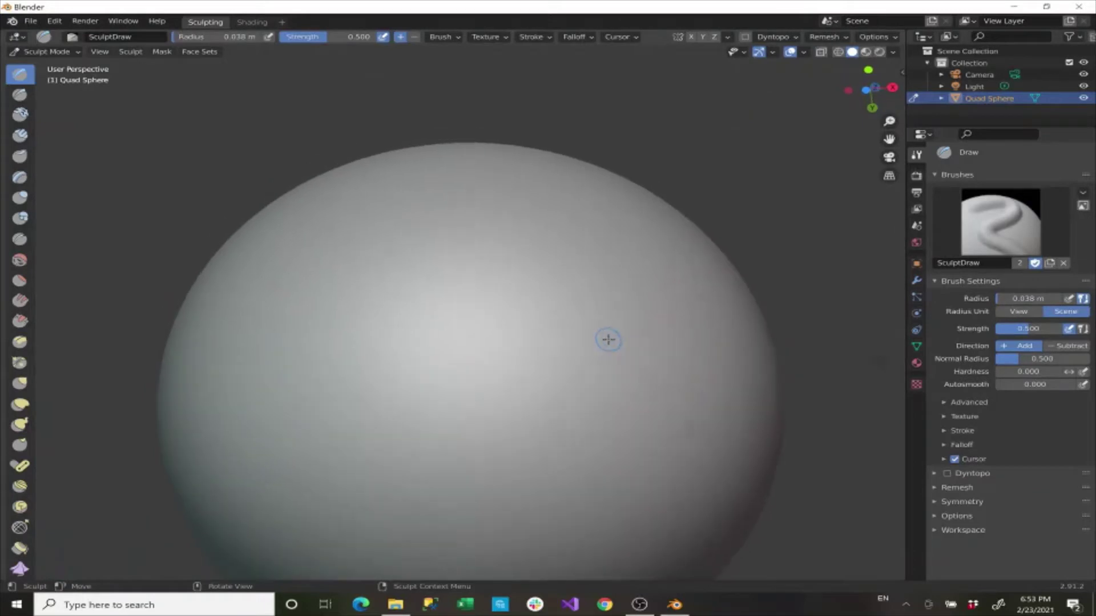
{"action": "scroll", "coordinate": [606, 340], "scroll_direction": "down", "scroll_amount": 3}
{"action": "scroll", "coordinate": [606, 341], "scroll_direction": "up", "scroll_amount": 2}
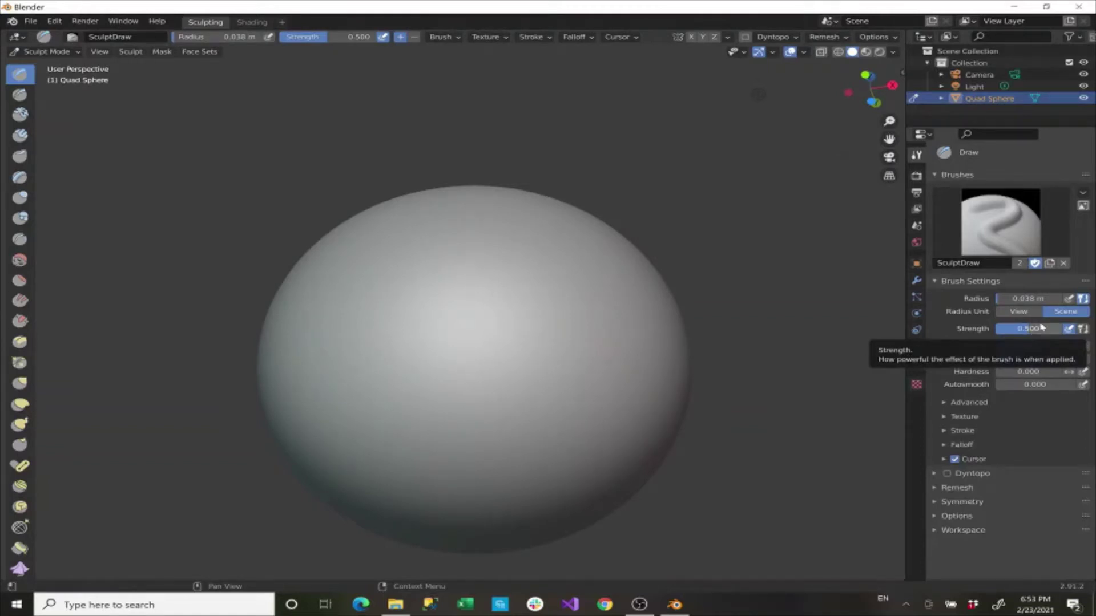
Step: Set the Draw brush's strength to 0.571 and its normal radius to 0.643, with the direction on Add
{"action": "mouse_move", "coordinate": [1034, 331]}
{"action": "left_mouse_down"}
{"action": "mouse_move", "coordinate": [1085, 331]}
{"action": "mouse_move", "coordinate": [996, 329]}
{"action": "mouse_move", "coordinate": [1050, 328]}
{"action": "mouse_move", "coordinate": [1034, 328]}
{"action": "left_mouse_up"}
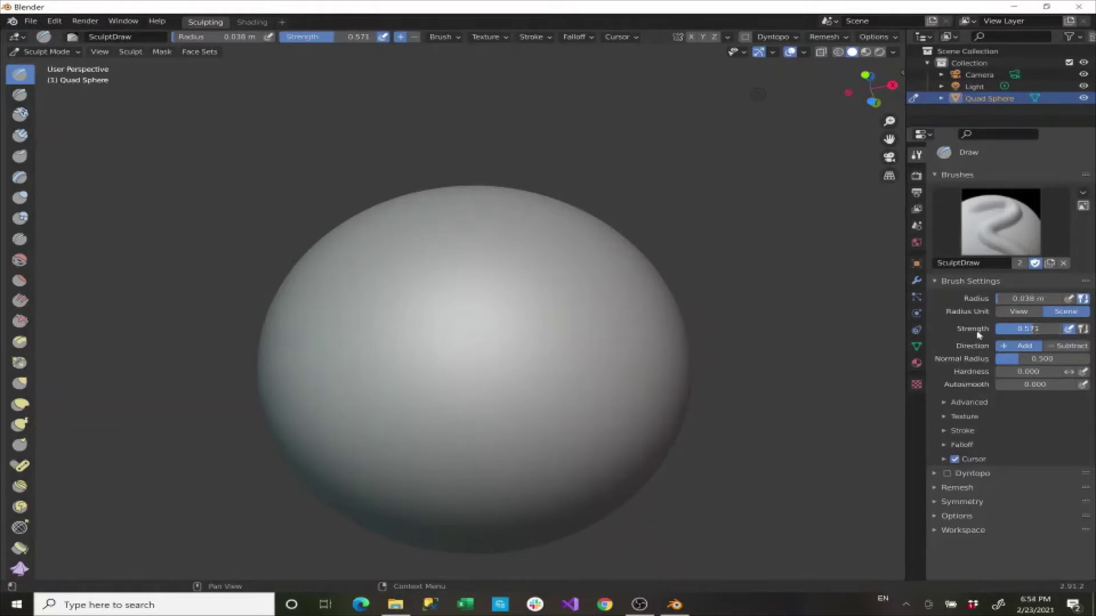
{"action": "left_click", "coordinate": [1060, 347]}
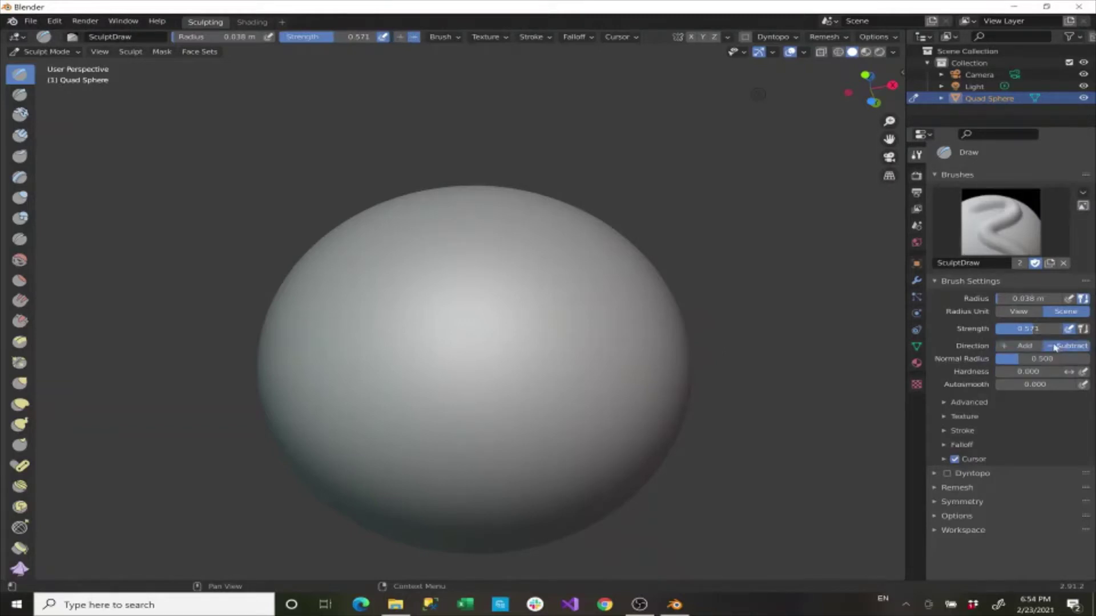
{"action": "left_click", "coordinate": [1012, 349]}
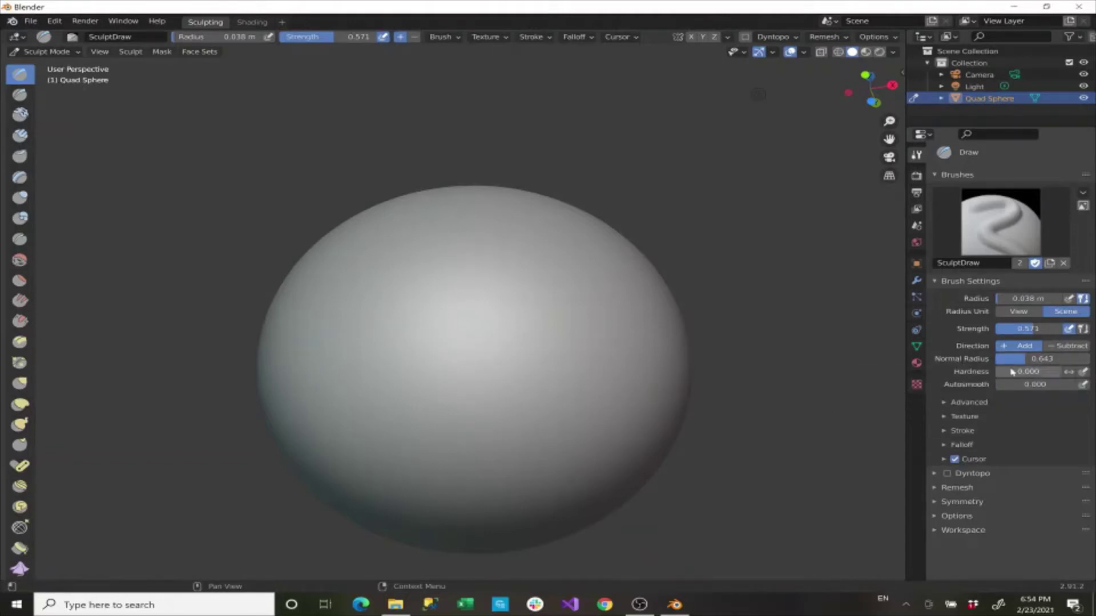
{"action": "mouse_move", "coordinate": [1008, 374]}
{"action": "left_mouse_down"}
{"action": "mouse_move", "coordinate": [1062, 374]}
{"action": "mouse_move", "coordinate": [997, 375]}
{"action": "left_mouse_up"}
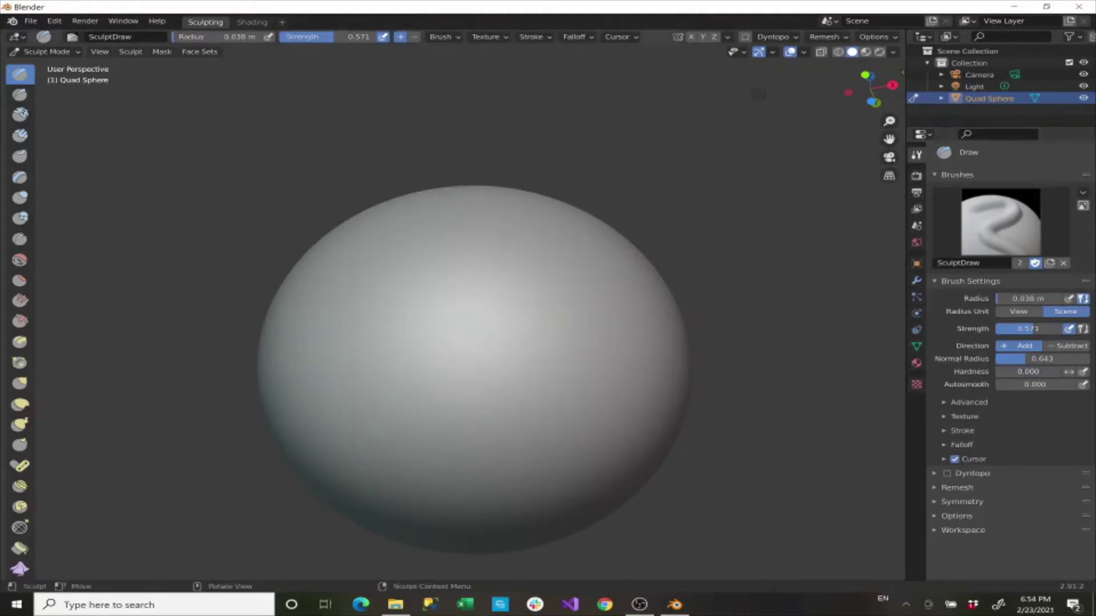
{"action": "mouse_move", "coordinate": [999, 385]}
{"action": "left_mouse_down"}
{"action": "mouse_move", "coordinate": [1076, 384]}
{"action": "mouse_move", "coordinate": [997, 384]}
{"action": "left_mouse_up"}
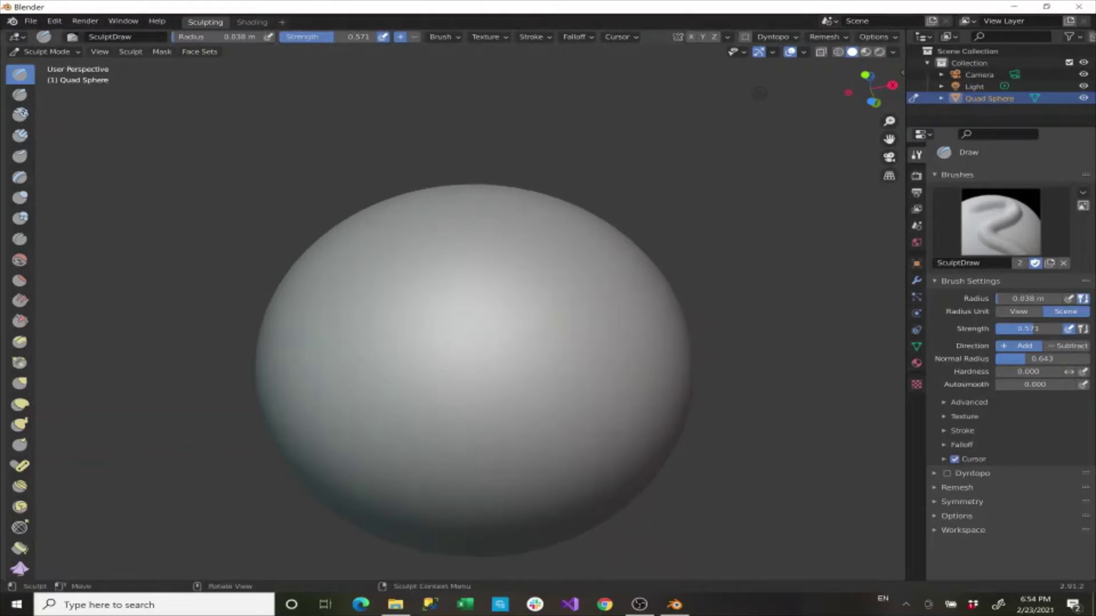
Step: Set the Draw brush's radius to 0.17 m and its strength to 0.506
{"action": "scroll", "coordinate": [721, 306], "scroll_direction": "up", "scroll_amount": 1}
{"action": "scroll", "coordinate": [603, 299], "scroll_direction": "up", "scroll_amount": 3}
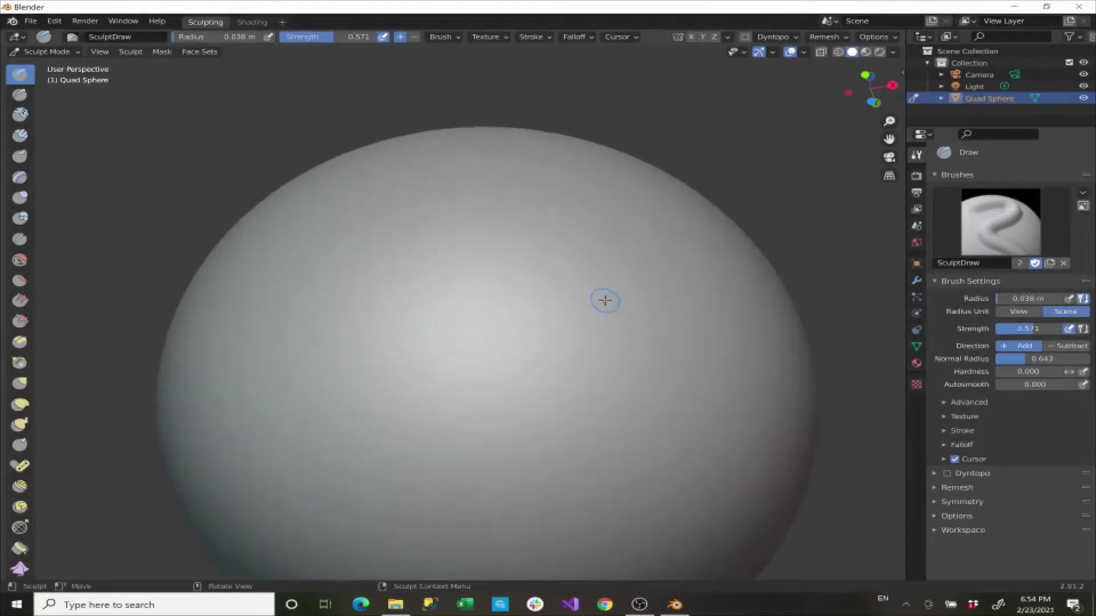
{"action": "scroll", "coordinate": [605, 301], "scroll_direction": "down", "scroll_amount": 3}
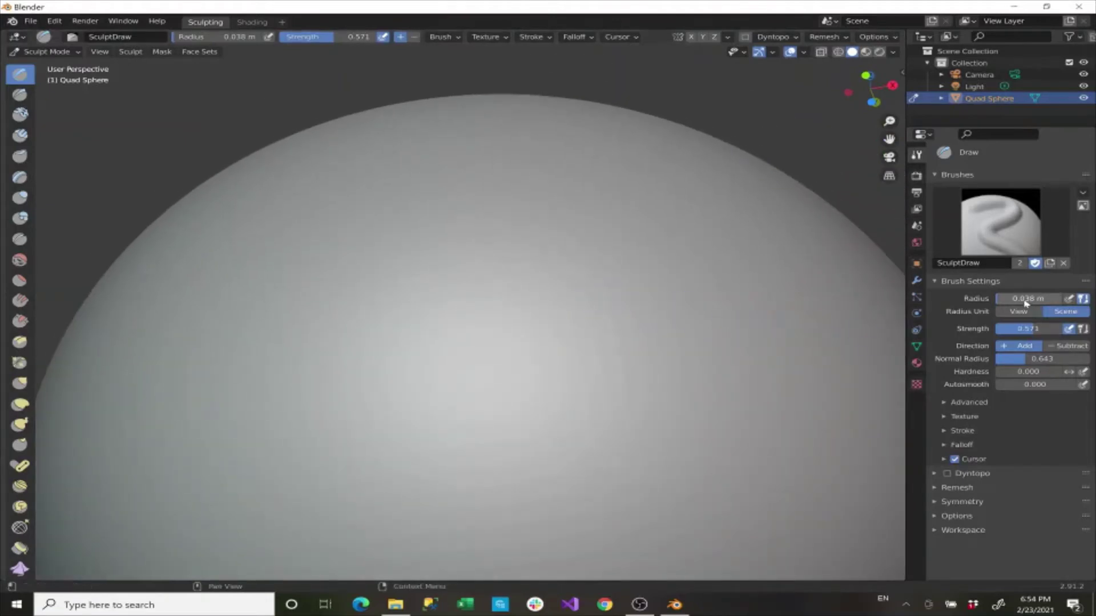
{"action": "mouse_move", "coordinate": [1020, 299]}
{"action": "left_mouse_down"}
{"action": "mouse_move", "coordinate": [1006, 300]}
{"action": "mouse_move", "coordinate": [1022, 328]}
{"action": "left_mouse_up"}
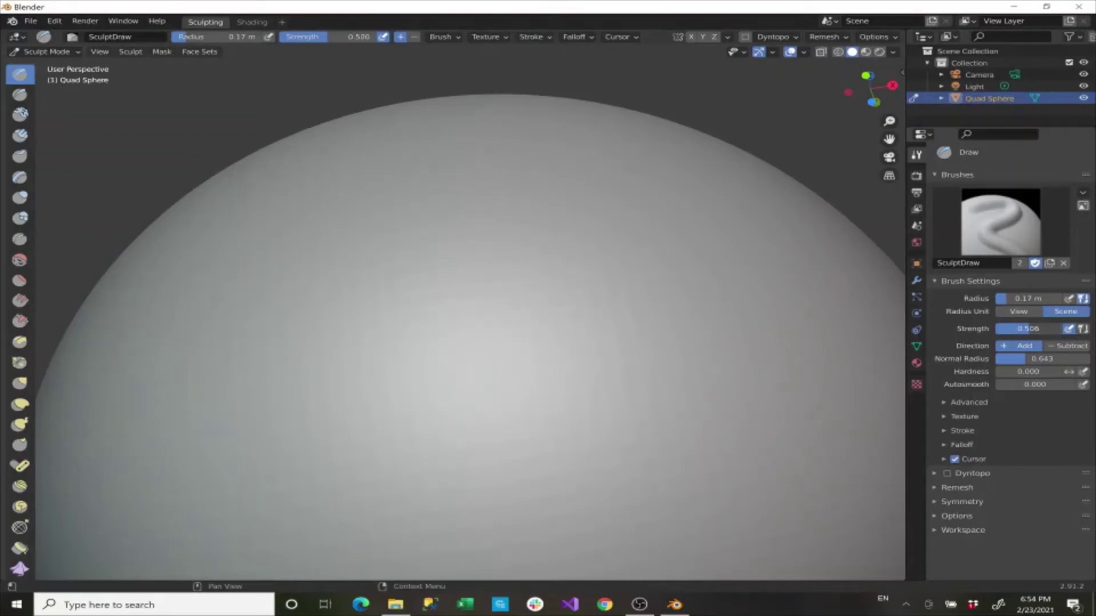
Step: Sculpt raised, crossing strokes over the upper front of the sphere with the Draw brush and inspect them from the side
{"action": "scroll", "coordinate": [413, 280], "scroll_direction": "down", "scroll_amount": 5}
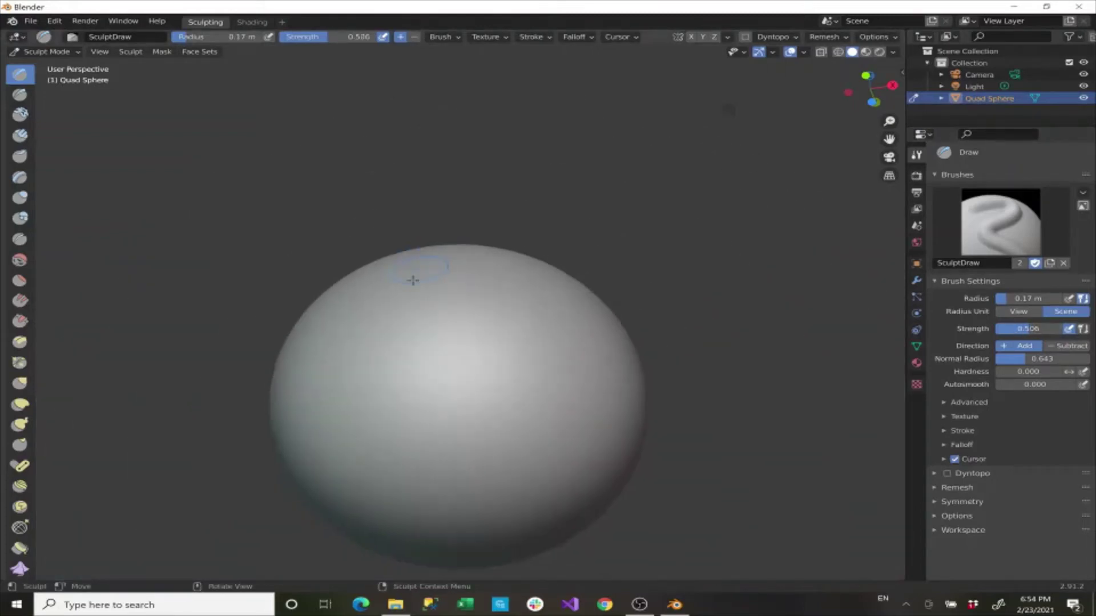
{"action": "scroll", "coordinate": [406, 296], "scroll_direction": "up", "scroll_amount": 2}
{"action": "mouse_move", "coordinate": [357, 333]}
{"action": "left_mouse_down"}
{"action": "mouse_move", "coordinate": [582, 312]}
{"action": "mouse_move", "coordinate": [608, 282]}
{"action": "mouse_move", "coordinate": [545, 234]}
{"action": "mouse_move", "coordinate": [420, 224]}
{"action": "mouse_move", "coordinate": [328, 240]}
{"action": "mouse_move", "coordinate": [281, 292]}
{"action": "mouse_move", "coordinate": [257, 357]}
{"action": "mouse_move", "coordinate": [315, 404]}
{"action": "mouse_move", "coordinate": [457, 434]}
{"action": "mouse_move", "coordinate": [627, 439]}
{"action": "mouse_move", "coordinate": [685, 371]}
{"action": "mouse_move", "coordinate": [690, 345]}
{"action": "left_mouse_up"}
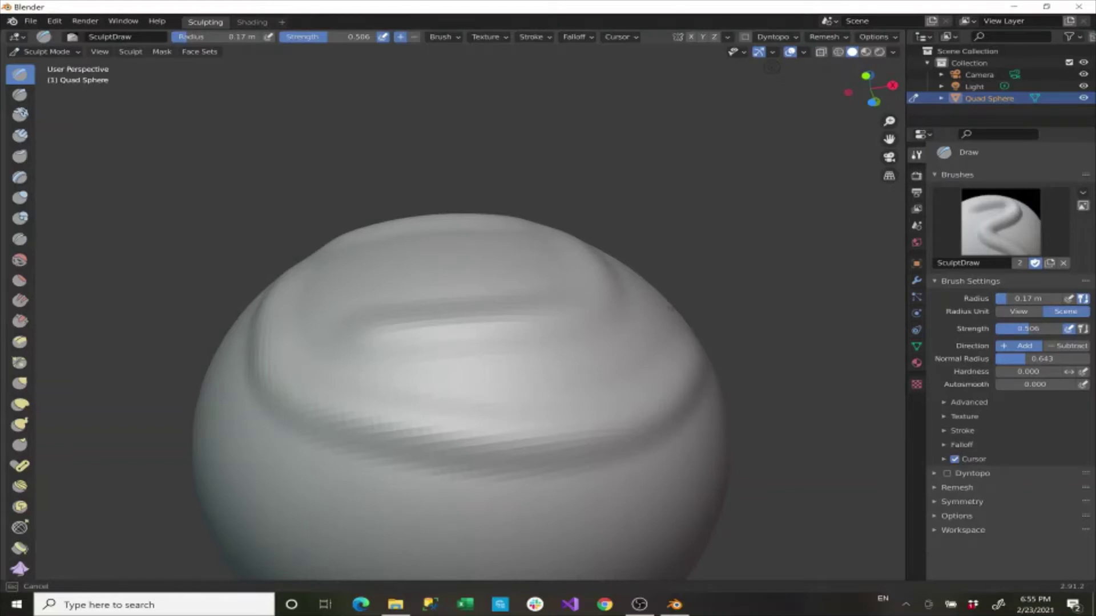
{"action": "mouse_move", "coordinate": [667, 309]}
{"action": "left_mouse_down"}
{"action": "mouse_move", "coordinate": [587, 347]}
{"action": "mouse_move", "coordinate": [485, 356]}
{"action": "left_mouse_up"}
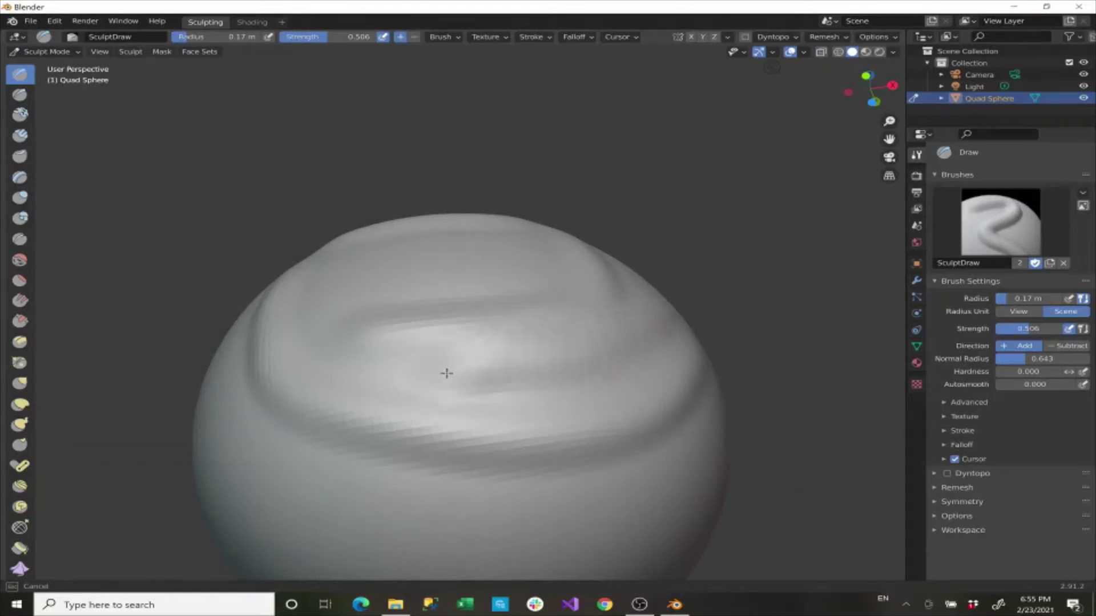
{"action": "left_click_drag", "start_coordinate": [446, 385], "coordinate": [460, 384]}
{"action": "mouse_move", "coordinate": [461, 265]}
{"action": "left_mouse_down"}
{"action": "mouse_move", "coordinate": [479, 350]}
{"action": "mouse_move", "coordinate": [486, 493]}
{"action": "left_mouse_up"}
{"action": "scroll", "coordinate": [487, 493], "scroll_direction": "up", "scroll_amount": 3}
{"action": "middle_click_drag", "start_coordinate": [487, 493], "coordinate": [526, 392]}
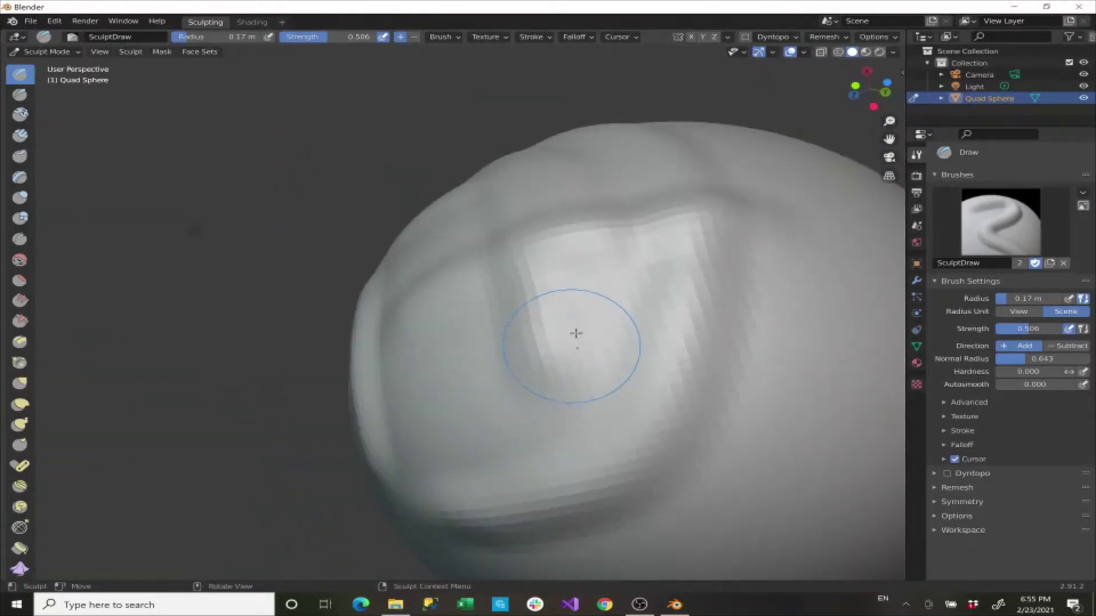
Step: Sculpt two more raised strokes across the ridged area of the sphere with the Draw brush and inspect the relief
{"action": "middle_click_drag", "start_coordinate": [577, 325], "coordinate": [429, 344]}
{"action": "middle_click_drag", "start_coordinate": [508, 272], "coordinate": [783, 292]}
{"action": "mouse_move", "coordinate": [783, 291]}
{"action": "left_mouse_down"}
{"action": "mouse_move", "coordinate": [697, 306]}
{"action": "mouse_move", "coordinate": [550, 306]}
{"action": "mouse_move", "coordinate": [406, 342]}
{"action": "mouse_move", "coordinate": [730, 391]}
{"action": "mouse_move", "coordinate": [839, 425]}
{"action": "mouse_move", "coordinate": [622, 397]}
{"action": "mouse_move", "coordinate": [435, 391]}
{"action": "left_mouse_up"}
{"action": "middle_click_drag", "start_coordinate": [435, 391], "coordinate": [469, 384]}
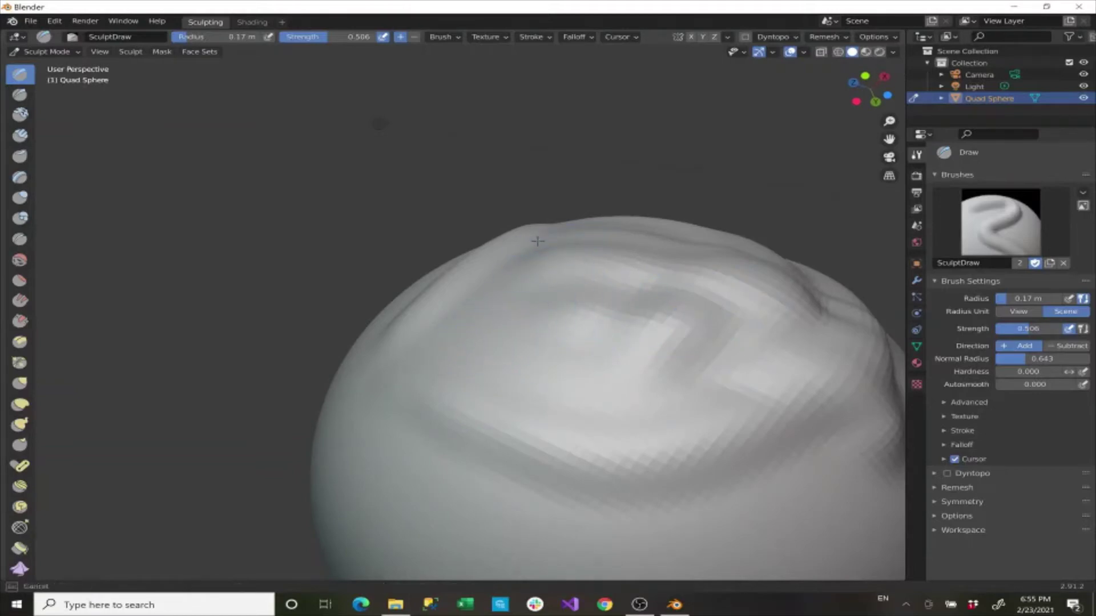
{"action": "mouse_move", "coordinate": [468, 281]}
{"action": "left_mouse_down"}
{"action": "mouse_move", "coordinate": [412, 338]}
{"action": "mouse_move", "coordinate": [436, 406]}
{"action": "mouse_move", "coordinate": [612, 440]}
{"action": "mouse_move", "coordinate": [791, 426]}
{"action": "left_mouse_up"}
{"action": "middle_click_drag", "start_coordinate": [790, 425], "coordinate": [623, 306]}
{"action": "scroll", "coordinate": [548, 275], "scroll_direction": "up", "scroll_amount": 2}
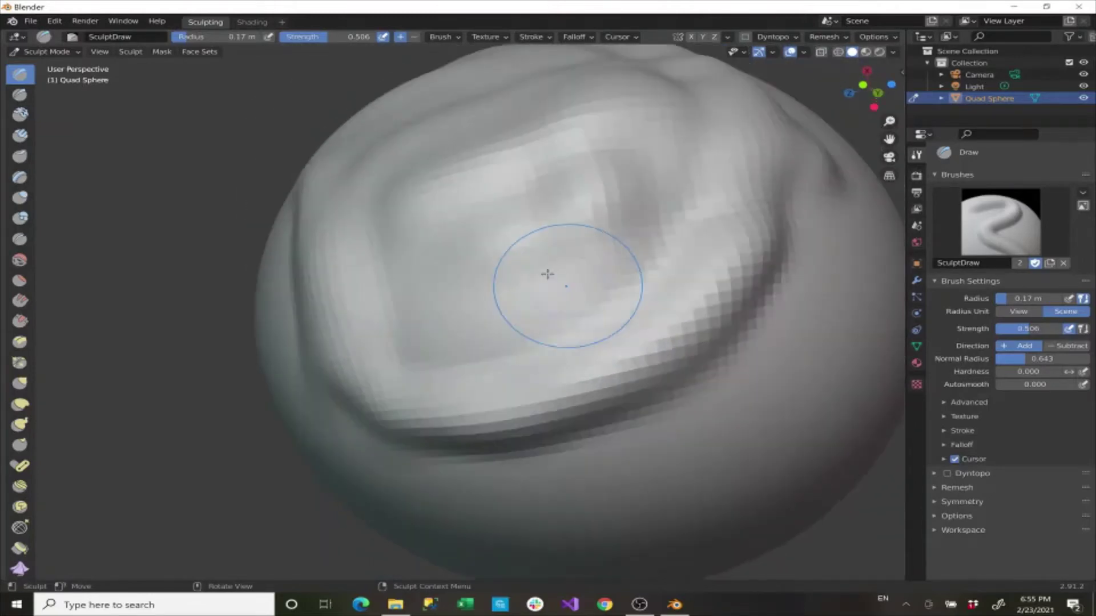
{"action": "scroll", "coordinate": [547, 276], "scroll_direction": "down", "scroll_amount": 4}
{"action": "middle_click_drag", "start_coordinate": [547, 276], "coordinate": [551, 286]}
Step: Undo all the raised strokes on the sphere along with the Draw brush's setting changes
{"action": "key", "text": "ctrl+z"}
{"action": "key", "text": "ctrl+z"}
{"action": "key", "text": "ctrl+z"}
{"action": "key", "text": "ctrl+z"}
{"action": "key", "text": "ctrl+z"}
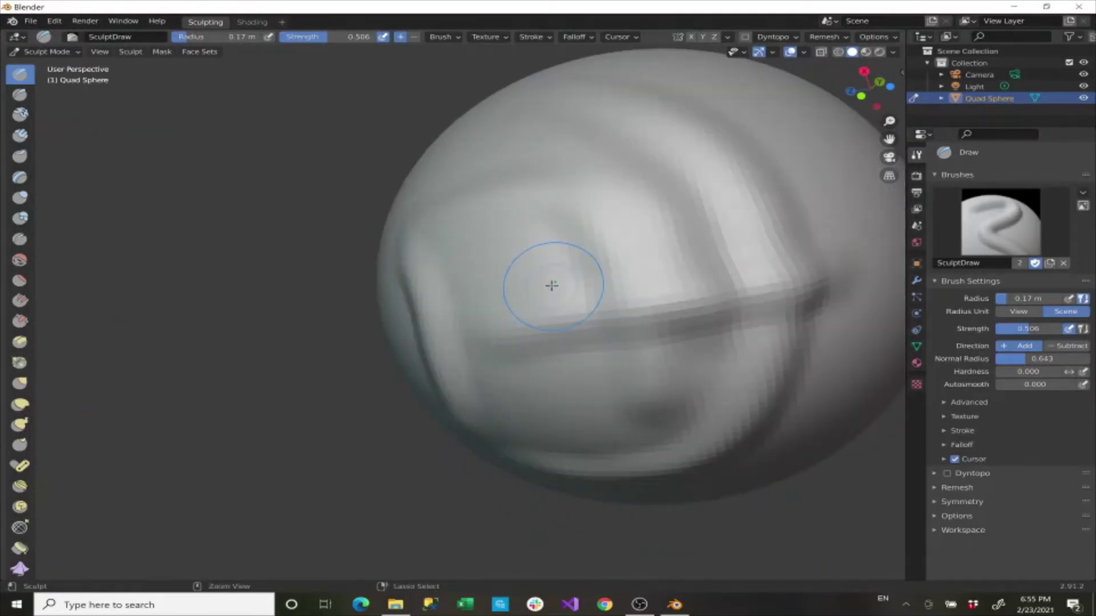
{"action": "middle_click_drag", "start_coordinate": [565, 279], "coordinate": [565, 279]}
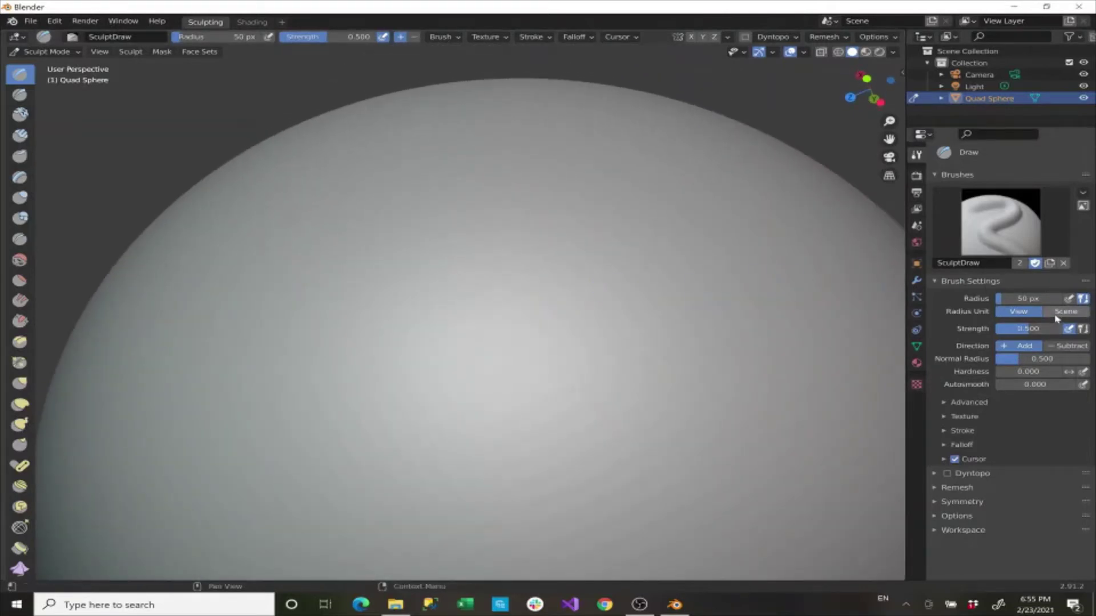
Step: Set the Draw brush's radius unit to Scene with a 0.28 m radius and sculpt a raised stroke across the sphere's upper part
{"action": "scroll", "coordinate": [602, 272], "scroll_direction": "down", "scroll_amount": 3}
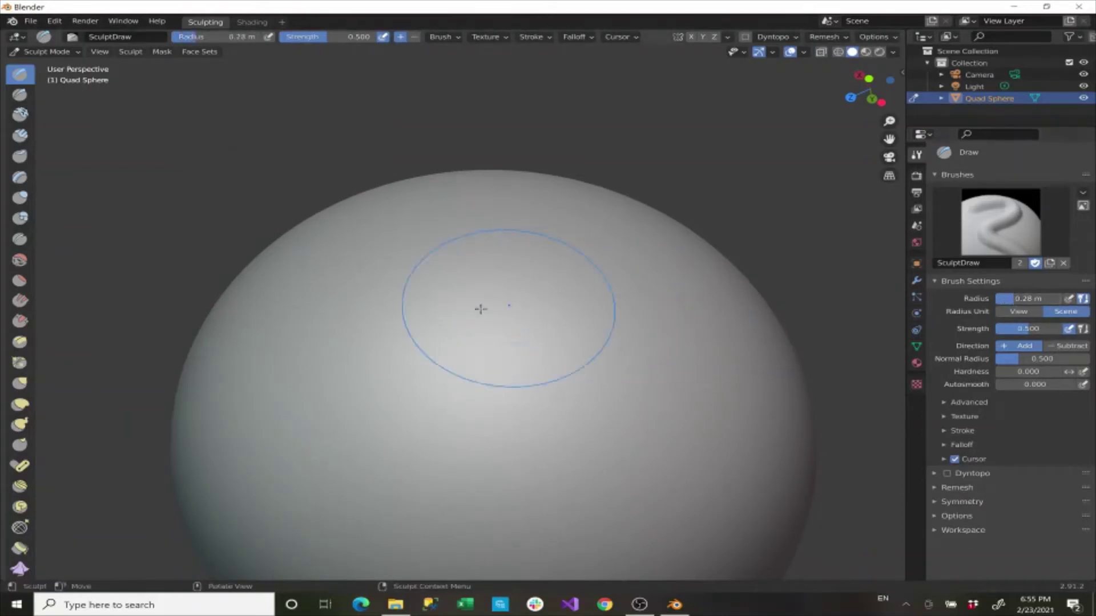
{"action": "scroll", "coordinate": [461, 306], "scroll_direction": "down", "scroll_amount": 2}
{"action": "scroll", "coordinate": [461, 306], "scroll_direction": "up", "scroll_amount": 1}
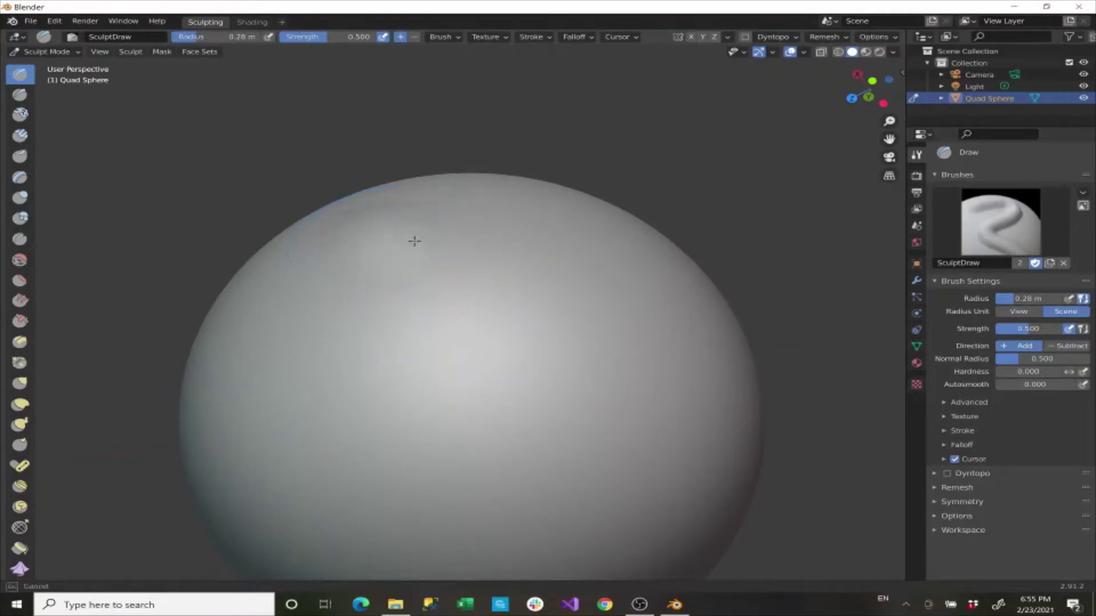
{"action": "mouse_move", "coordinate": [415, 241]}
{"action": "left_mouse_down"}
{"action": "mouse_move", "coordinate": [506, 269]}
{"action": "mouse_move", "coordinate": [709, 390]}
{"action": "left_mouse_up"}
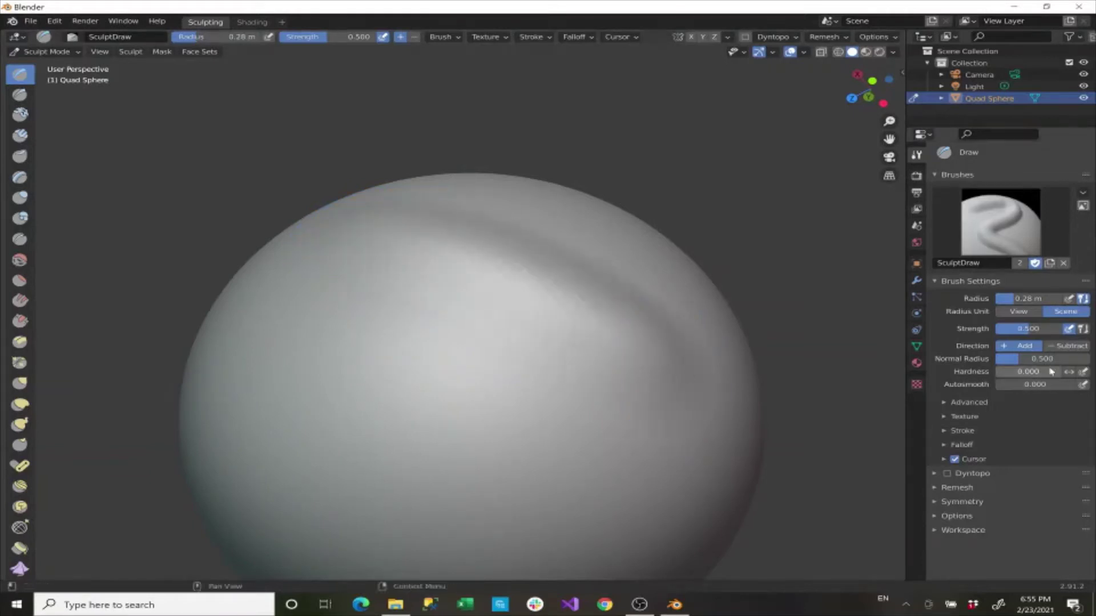
Step: Switch the brush direction to Subtract, carve a groove below the raised stroke and inspect it up close
{"action": "left_click", "coordinate": [1071, 346]}
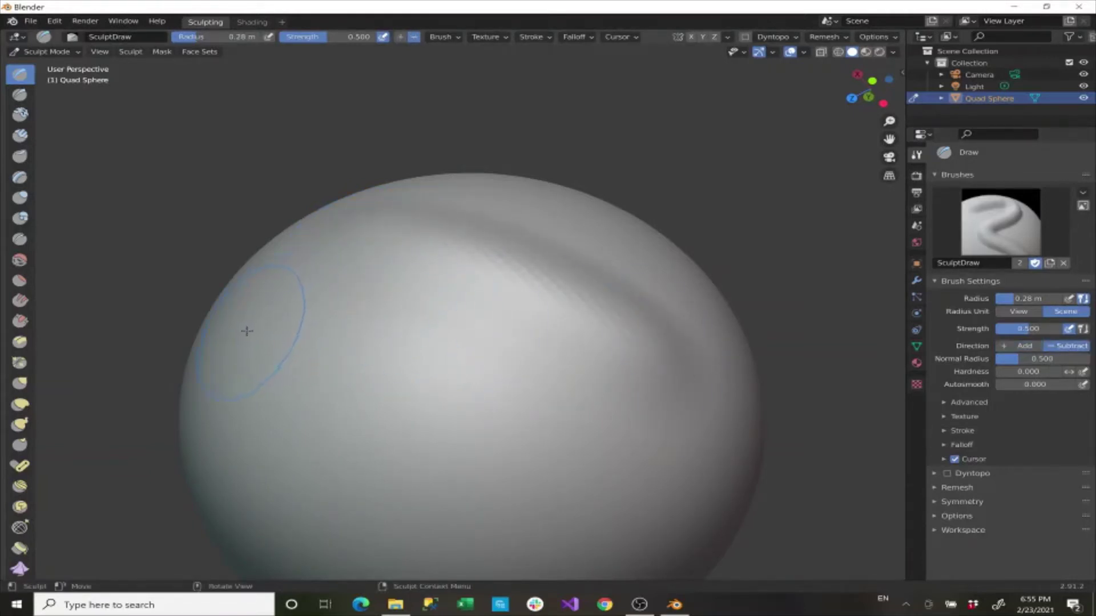
{"action": "mouse_move", "coordinate": [247, 331]}
{"action": "left_mouse_down"}
{"action": "mouse_move", "coordinate": [330, 343]}
{"action": "mouse_move", "coordinate": [575, 440]}
{"action": "left_mouse_up"}
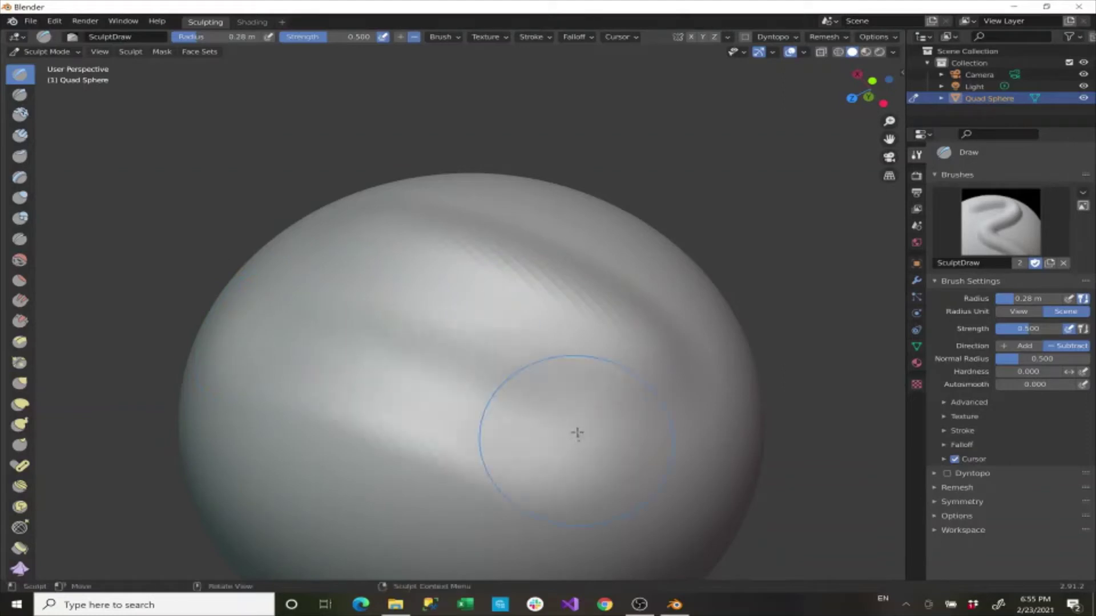
{"action": "middle_click_drag", "start_coordinate": [577, 427], "coordinate": [589, 391]}
{"action": "middle_click_drag", "start_coordinate": [340, 313], "coordinate": [331, 311]}
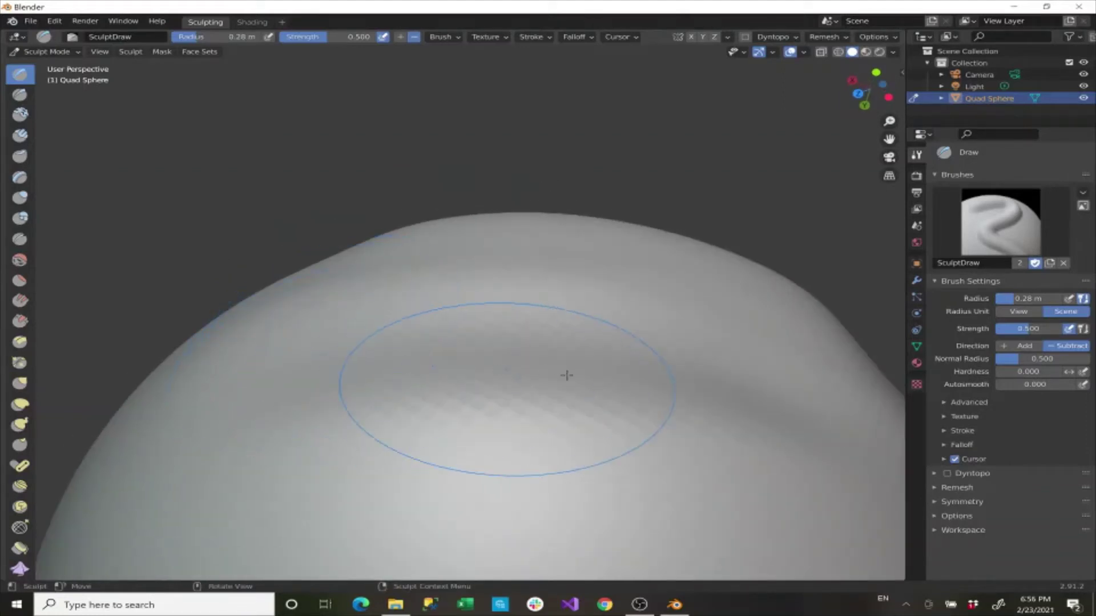
{"action": "mouse_move", "coordinate": [567, 375]}
{"action": "middle_mouse_down"}
{"action": "mouse_move", "coordinate": [624, 384]}
{"action": "mouse_move", "coordinate": [521, 360]}
{"action": "mouse_move", "coordinate": [464, 318]}
{"action": "mouse_move", "coordinate": [545, 309]}
{"action": "mouse_move", "coordinate": [670, 359]}
{"action": "mouse_move", "coordinate": [736, 371]}
{"action": "middle_mouse_up"}
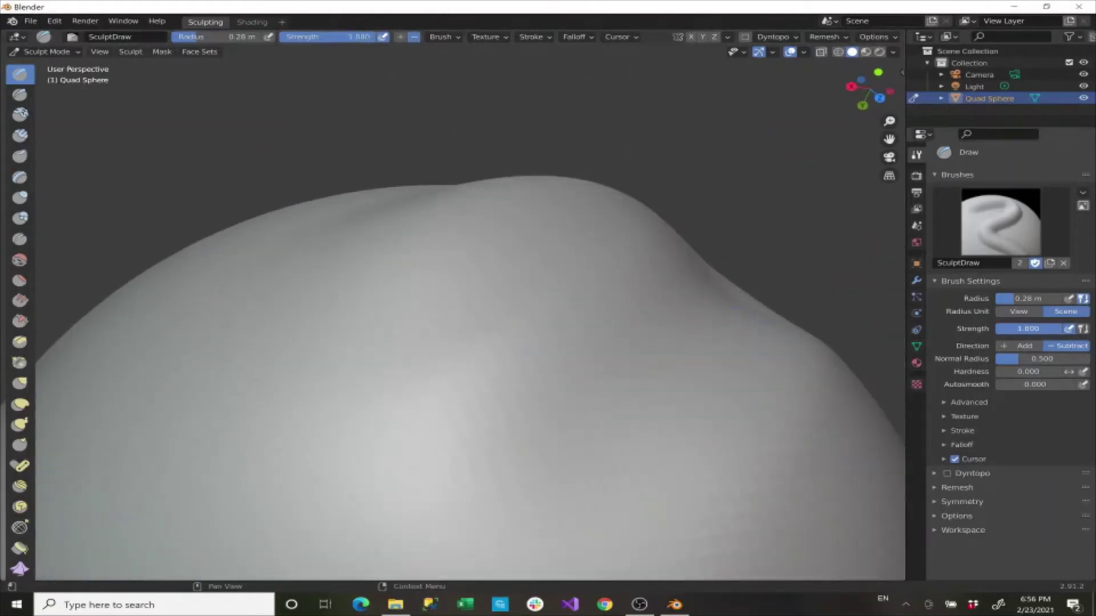
Step: Set the brush strength to 1.000 and carve a groove into a smooth area of the sphere with direction Subtract
{"action": "scroll", "coordinate": [597, 374], "scroll_direction": "down", "scroll_amount": 11}
{"action": "middle_click_drag", "start_coordinate": [596, 374], "coordinate": [468, 375]}
{"action": "scroll", "coordinate": [468, 375], "scroll_direction": "up", "scroll_amount": 2}
{"action": "scroll", "coordinate": [468, 375], "scroll_direction": "up", "scroll_amount": 6}
{"action": "scroll", "coordinate": [302, 313], "scroll_direction": "down", "scroll_amount": 3}
{"action": "middle_click_drag", "start_coordinate": [171, 239], "coordinate": [464, 379], "text": "shift"}
{"action": "scroll", "coordinate": [497, 392], "scroll_direction": "up", "scroll_amount": 2}
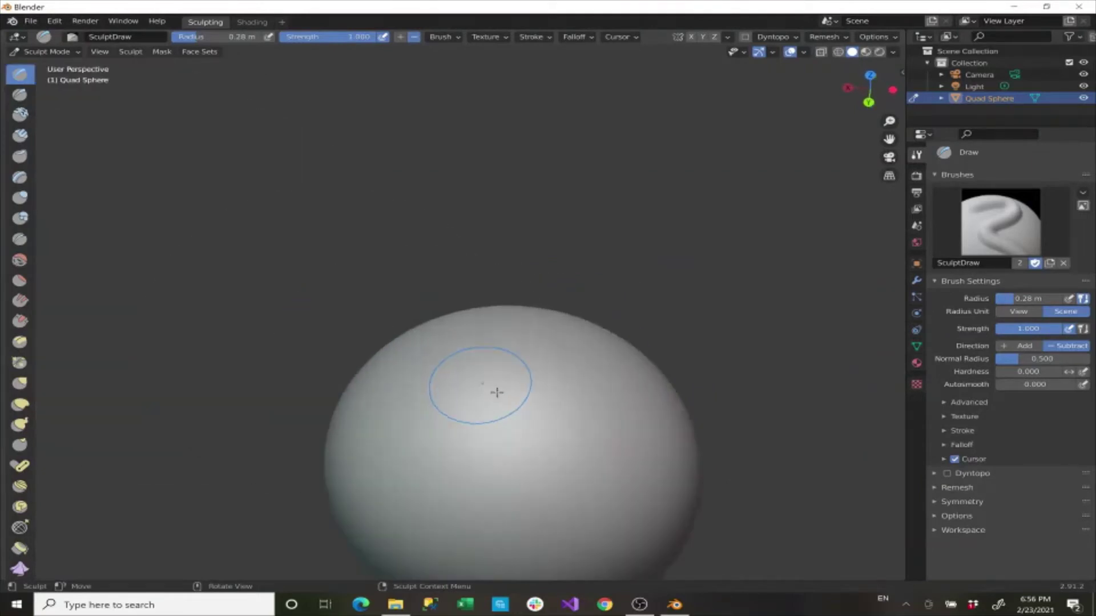
{"action": "mouse_move", "coordinate": [497, 393]}
{"action": "left_mouse_down"}
{"action": "mouse_move", "coordinate": [489, 455]}
{"action": "mouse_move", "coordinate": [645, 433]}
{"action": "mouse_move", "coordinate": [664, 468]}
{"action": "mouse_move", "coordinate": [613, 541]}
{"action": "mouse_move", "coordinate": [548, 565]}
{"action": "mouse_move", "coordinate": [485, 531]}
{"action": "left_mouse_up"}
{"action": "middle_click_drag", "start_coordinate": [486, 530], "coordinate": [546, 483]}
{"action": "mouse_move", "coordinate": [587, 347]}
{"action": "middle_mouse_down"}
{"action": "mouse_move", "coordinate": [595, 341]}
{"action": "mouse_move", "coordinate": [636, 389]}
{"action": "mouse_move", "coordinate": [740, 394]}
{"action": "middle_mouse_up"}
Step: Switch the brush direction to Add and sculpt a raised stroke beside the carved groove
{"action": "left_click", "coordinate": [1010, 346]}
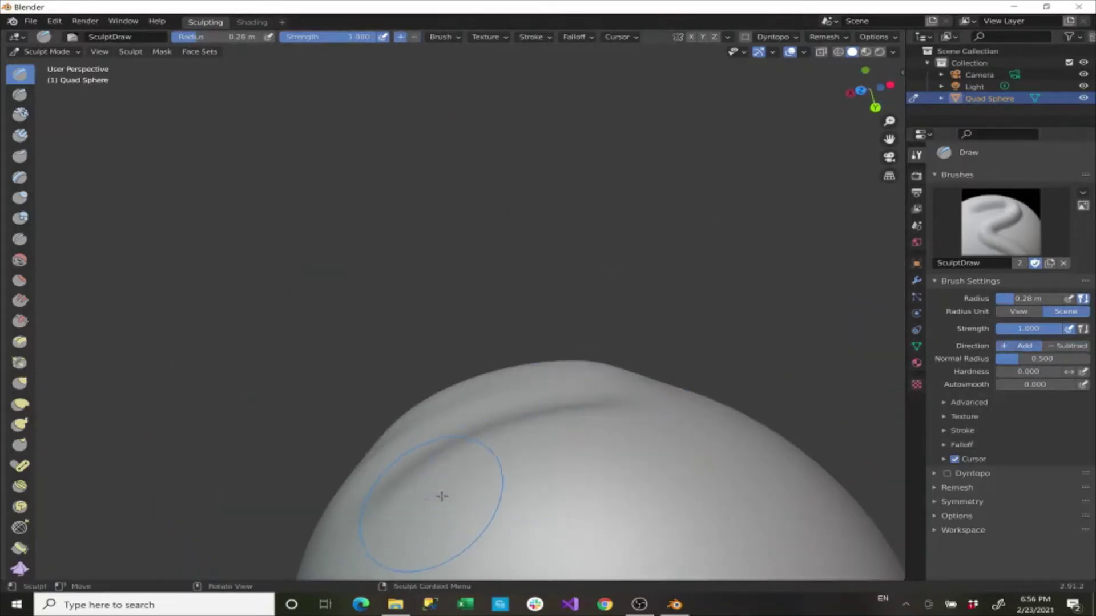
{"action": "mouse_move", "coordinate": [445, 497]}
{"action": "left_mouse_down"}
{"action": "mouse_move", "coordinate": [543, 472]}
{"action": "mouse_move", "coordinate": [654, 465]}
{"action": "mouse_move", "coordinate": [662, 494]}
{"action": "mouse_move", "coordinate": [573, 536]}
{"action": "mouse_move", "coordinate": [479, 523]}
{"action": "mouse_move", "coordinate": [624, 485]}
{"action": "left_mouse_up"}
{"action": "mouse_move", "coordinate": [623, 485]}
{"action": "middle_mouse_down"}
{"action": "mouse_move", "coordinate": [604, 452]}
{"action": "mouse_move", "coordinate": [682, 441]}
{"action": "mouse_move", "coordinate": [665, 428]}
{"action": "mouse_move", "coordinate": [682, 440]}
{"action": "middle_mouse_up"}
Step: Undo the test strokes and set the Draw brush's radius to 0.084 m with a strength of 0.500
{"action": "key", "text": "ctrl+z"}
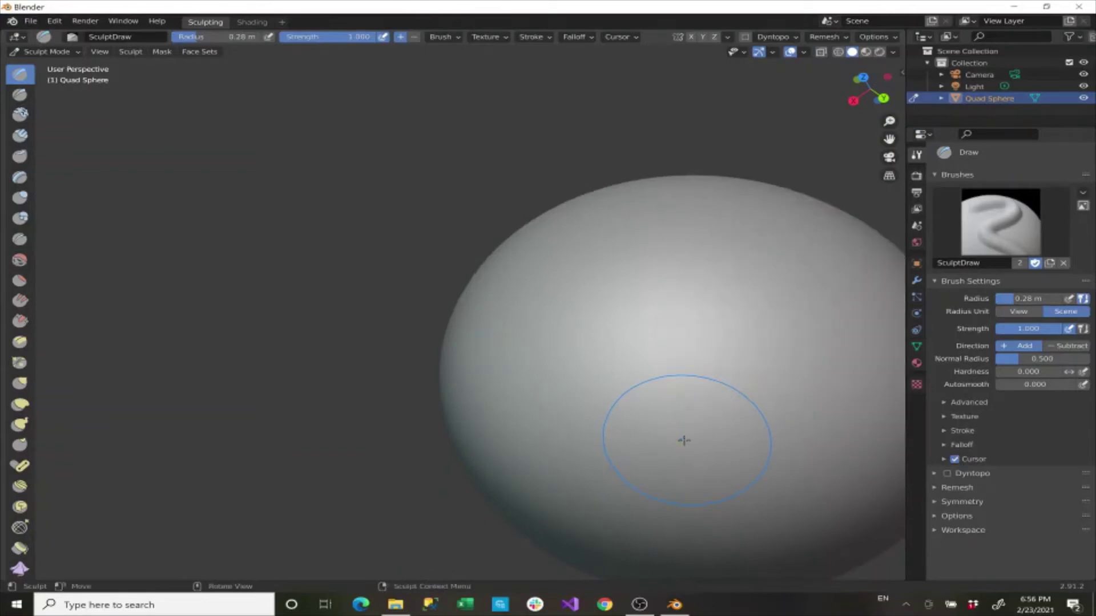
{"action": "key", "text": "ctrl+z"}
{"action": "middle_click_drag", "start_coordinate": [683, 436], "coordinate": [704, 433]}
{"action": "scroll", "coordinate": [720, 379], "scroll_direction": "down", "scroll_amount": 3}
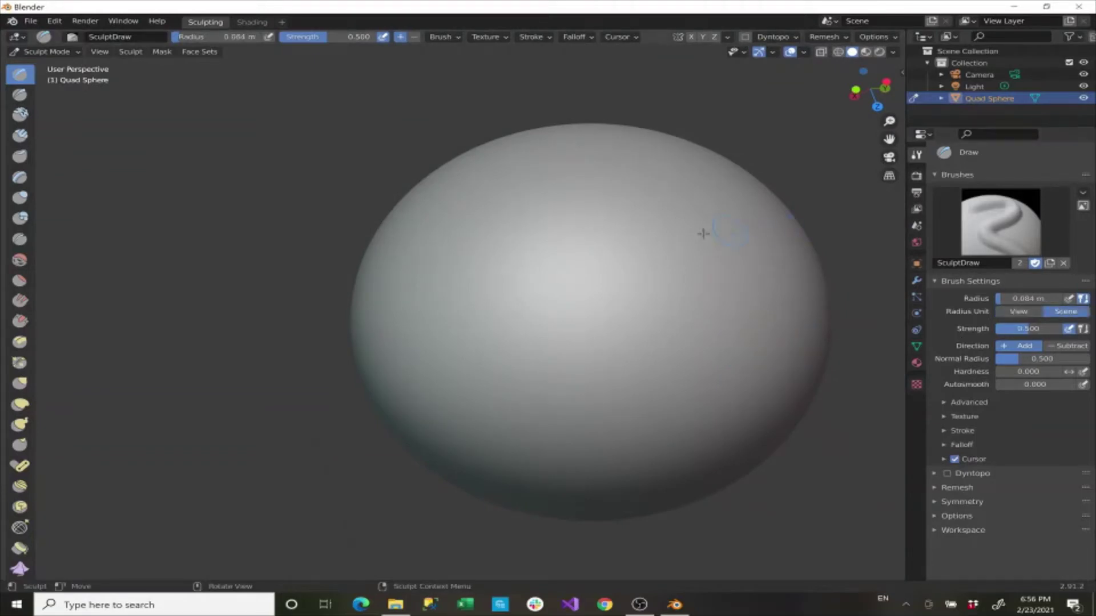
Step: Sculpt a thin, curved, hook-shaped raised stroke on the front of the smooth sphere with the Draw brush
{"action": "scroll", "coordinate": [591, 254], "scroll_direction": "up", "scroll_amount": 4}
{"action": "scroll", "coordinate": [590, 254], "scroll_direction": "up", "scroll_amount": 1}
{"action": "scroll", "coordinate": [590, 253], "scroll_direction": "down", "scroll_amount": 5}
{"action": "scroll", "coordinate": [527, 291], "scroll_direction": "down", "scroll_amount": 1}
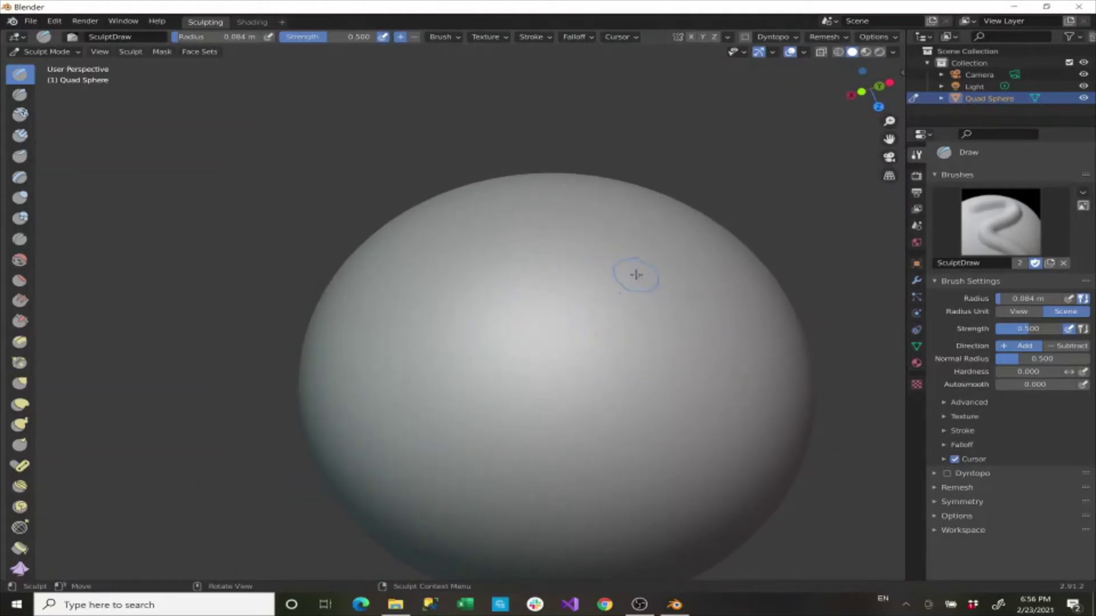
{"action": "middle_click_drag", "start_coordinate": [614, 277], "coordinate": [592, 292]}
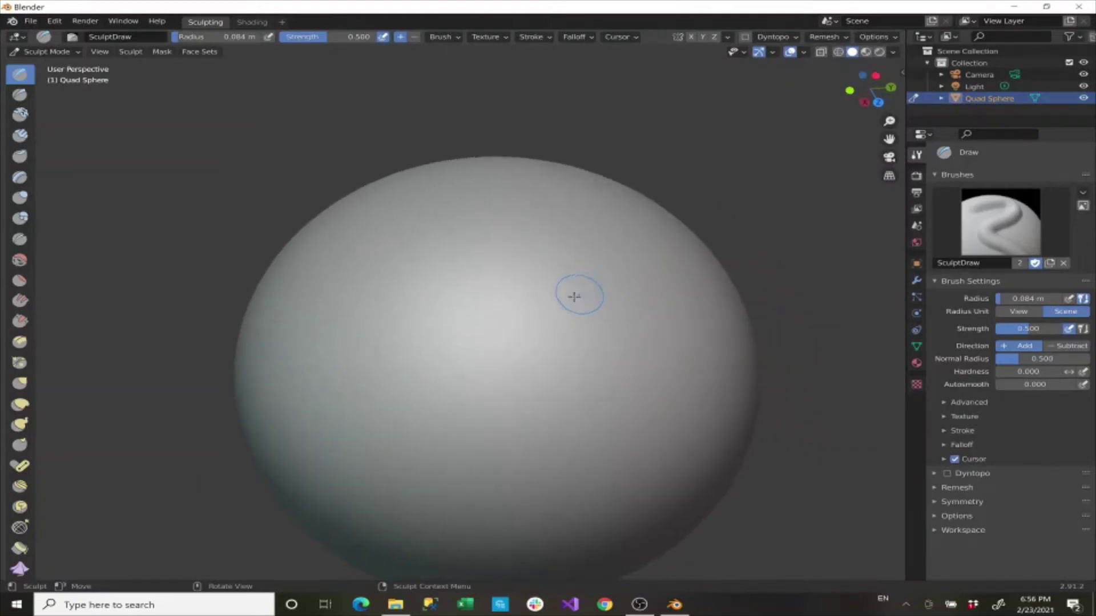
{"action": "scroll", "coordinate": [567, 299], "scroll_direction": "up", "scroll_amount": 2}
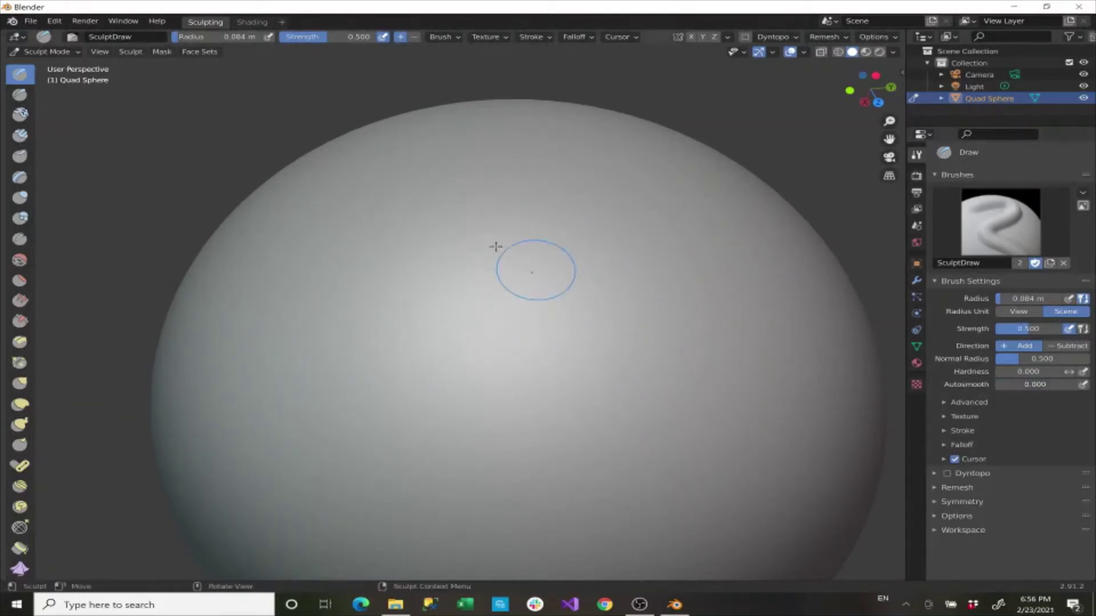
{"action": "mouse_move", "coordinate": [406, 206]}
{"action": "left_mouse_down"}
{"action": "mouse_move", "coordinate": [531, 237]}
{"action": "mouse_move", "coordinate": [631, 302]}
{"action": "mouse_move", "coordinate": [662, 368]}
{"action": "mouse_move", "coordinate": [650, 437]}
{"action": "mouse_move", "coordinate": [593, 490]}
{"action": "mouse_move", "coordinate": [371, 425]}
{"action": "left_mouse_up"}
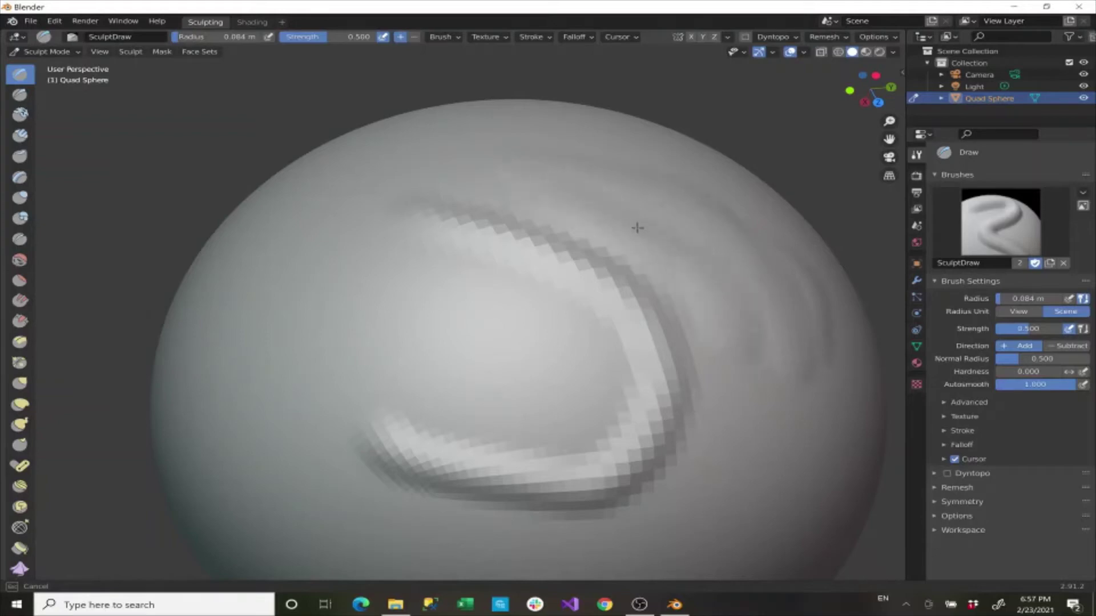
Step: Set the brush's Autosmooth to 1.000 and brush over part of the hook-shaped ridge to soften it
{"action": "left_click_drag", "start_coordinate": [728, 352], "coordinate": [611, 293]}
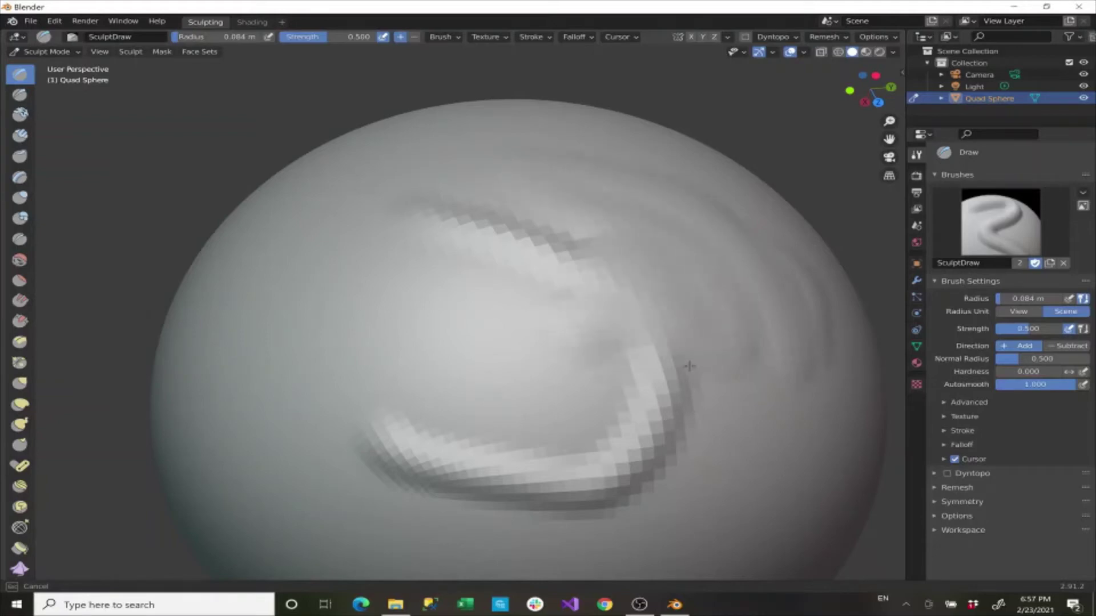
{"action": "left_click_drag", "start_coordinate": [690, 366], "coordinate": [628, 348], "text": "shift"}
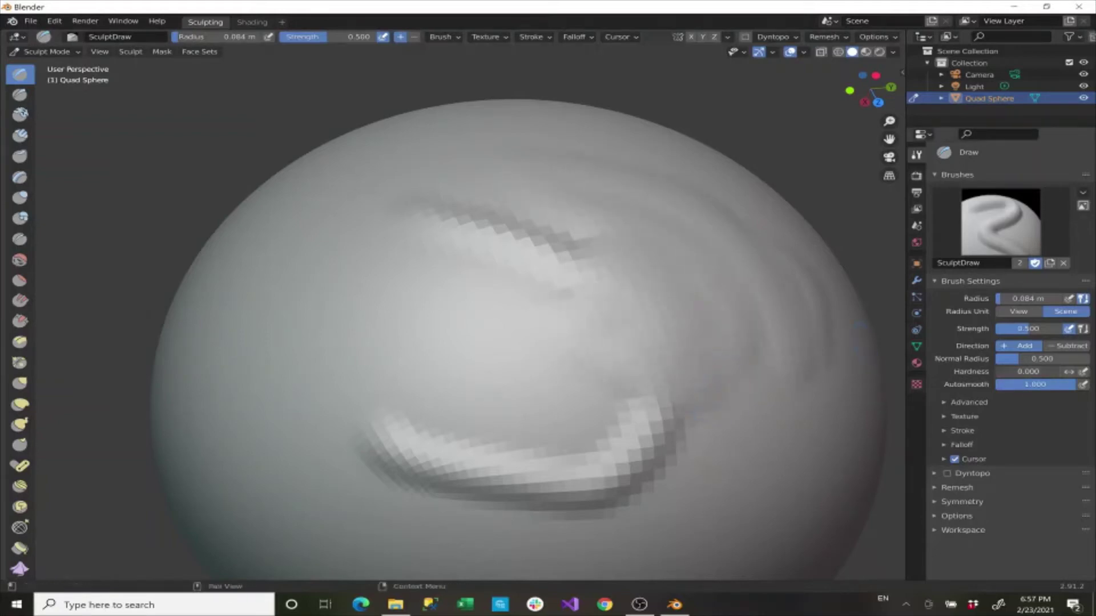
Step: Set the brush's Hardness to 1.000 and sculpt winding strokes across and around the hook-shaped ridge
{"action": "left_click_drag", "start_coordinate": [1028, 371], "coordinate": [1061, 372]}
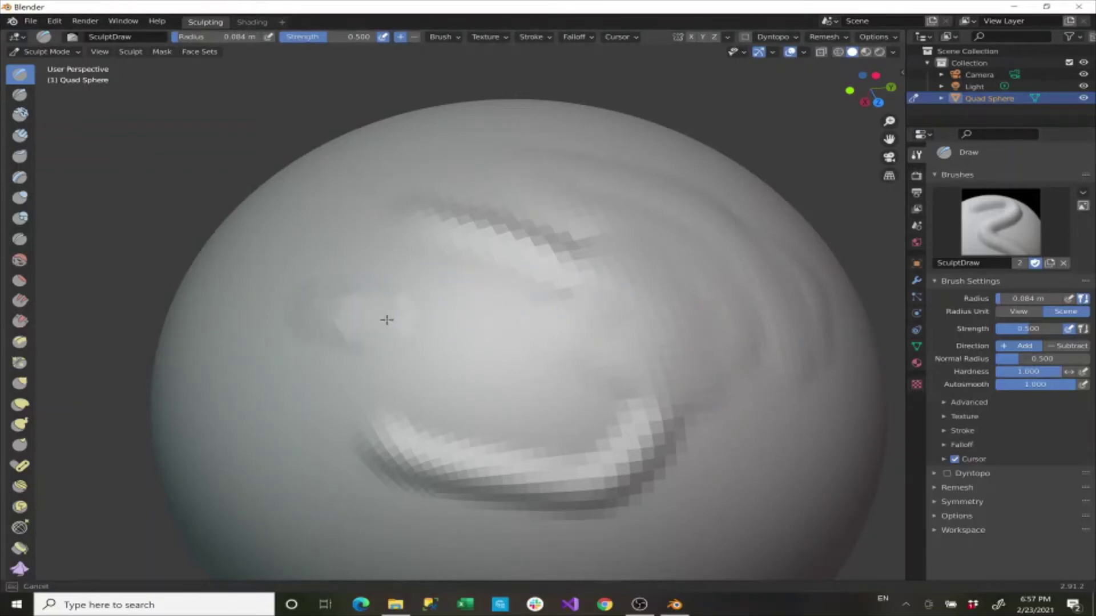
{"action": "mouse_move", "coordinate": [451, 331]}
{"action": "left_mouse_down"}
{"action": "mouse_move", "coordinate": [502, 340]}
{"action": "mouse_move", "coordinate": [504, 224]}
{"action": "left_mouse_up"}
{"action": "mouse_move", "coordinate": [614, 181]}
{"action": "left_mouse_down"}
{"action": "mouse_move", "coordinate": [665, 285]}
{"action": "mouse_move", "coordinate": [673, 479]}
{"action": "mouse_move", "coordinate": [445, 502]}
{"action": "mouse_move", "coordinate": [301, 429]}
{"action": "mouse_move", "coordinate": [313, 351]}
{"action": "left_mouse_up"}
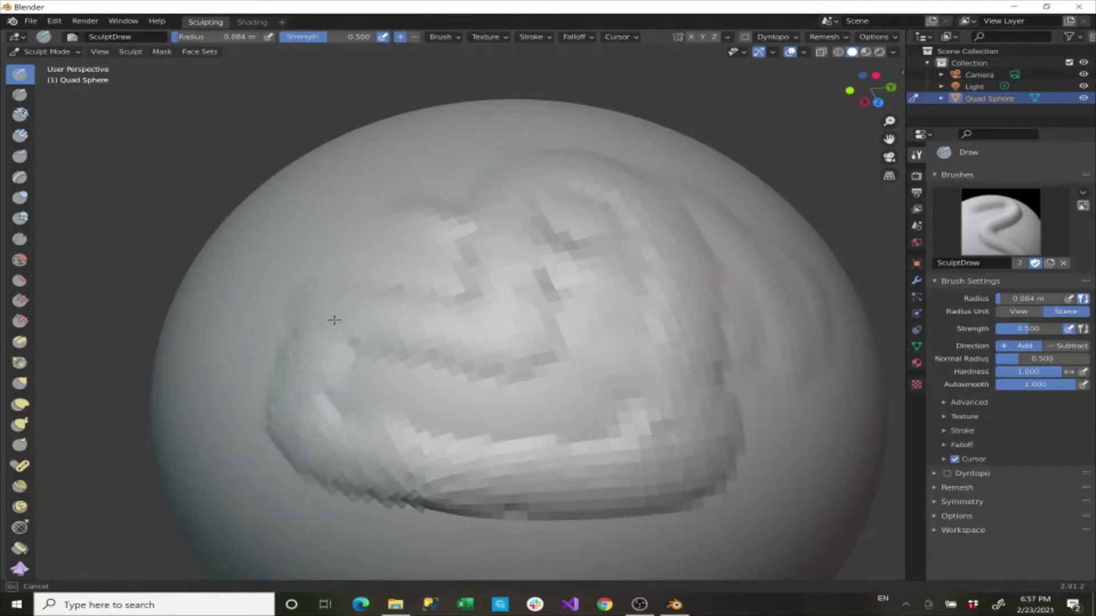
Step: Undo the hook-shaped ridge, the winding strokes and the Hardness and Autosmooth changes
{"action": "key", "text": "ctrl+z"}
{"action": "key", "text": "ctrl+z"}
{"action": "key", "text": "ctrl+z"}
{"action": "key", "text": "ctrl+z"}
{"action": "key", "text": "ctrl+z"}
{"action": "key", "text": "ctrl+z"}
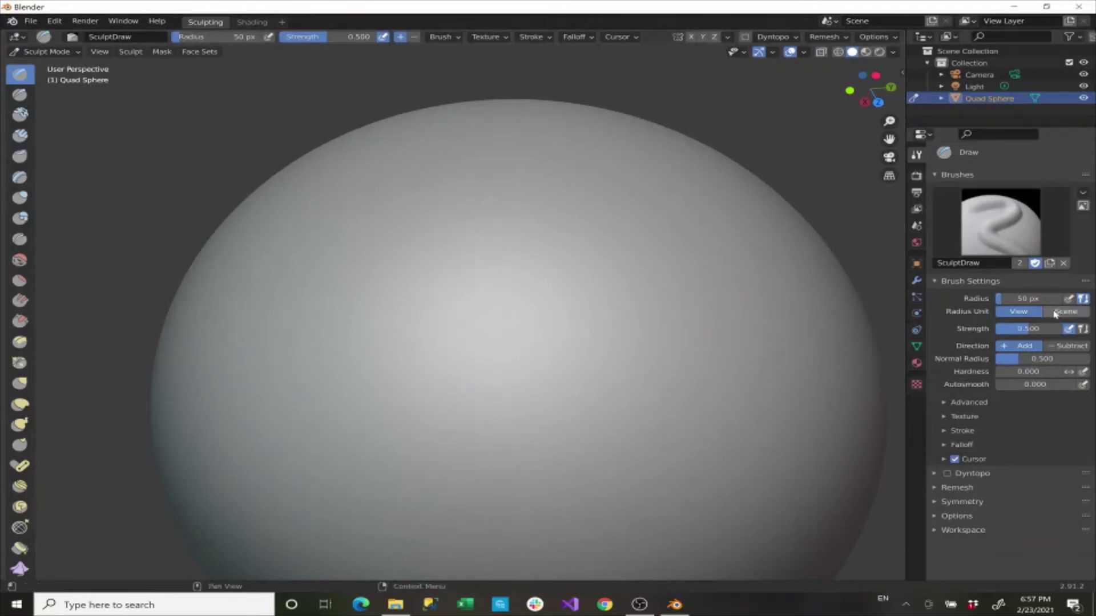
Step: Set the Draw brush's radius unit to Scene and its radius to 0.036 m
{"action": "scroll", "coordinate": [687, 309], "scroll_direction": "down", "scroll_amount": 3}
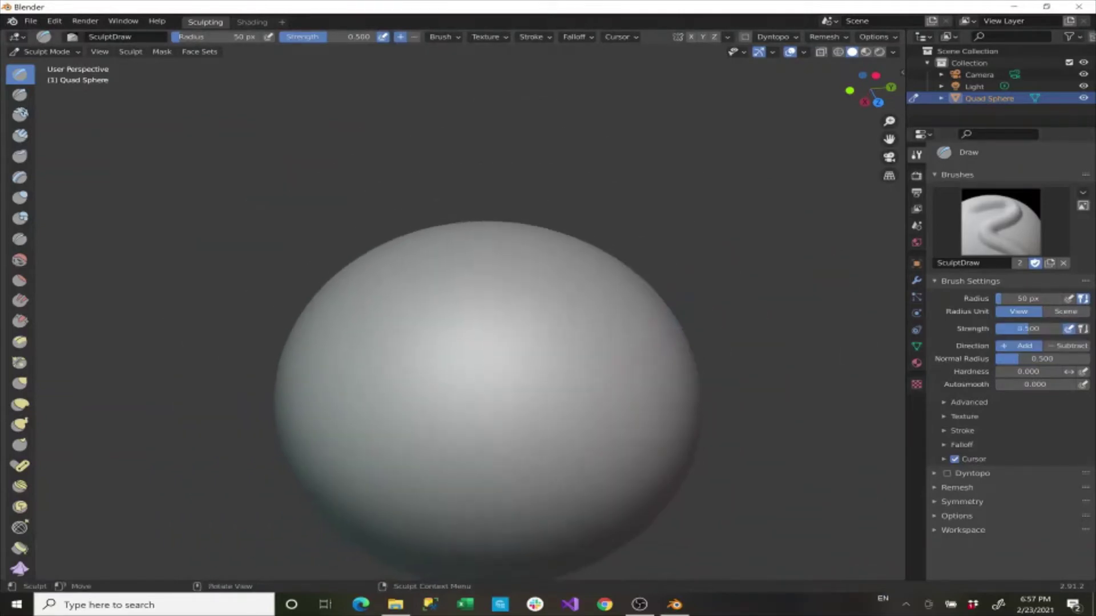
{"action": "scroll", "coordinate": [696, 313], "scroll_direction": "up", "scroll_amount": 2}
{"action": "scroll", "coordinate": [700, 314], "scroll_direction": "up", "scroll_amount": 1}
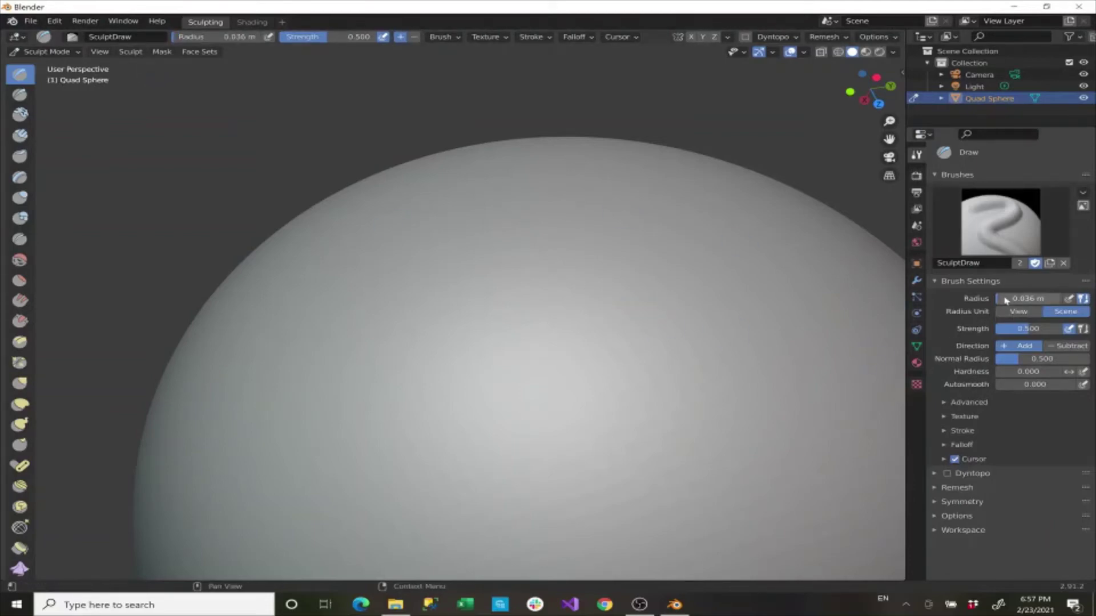
Step: Expand the brush's Advanced and Texture settings to view them, and collapse them again
{"action": "left_click", "coordinate": [947, 403]}
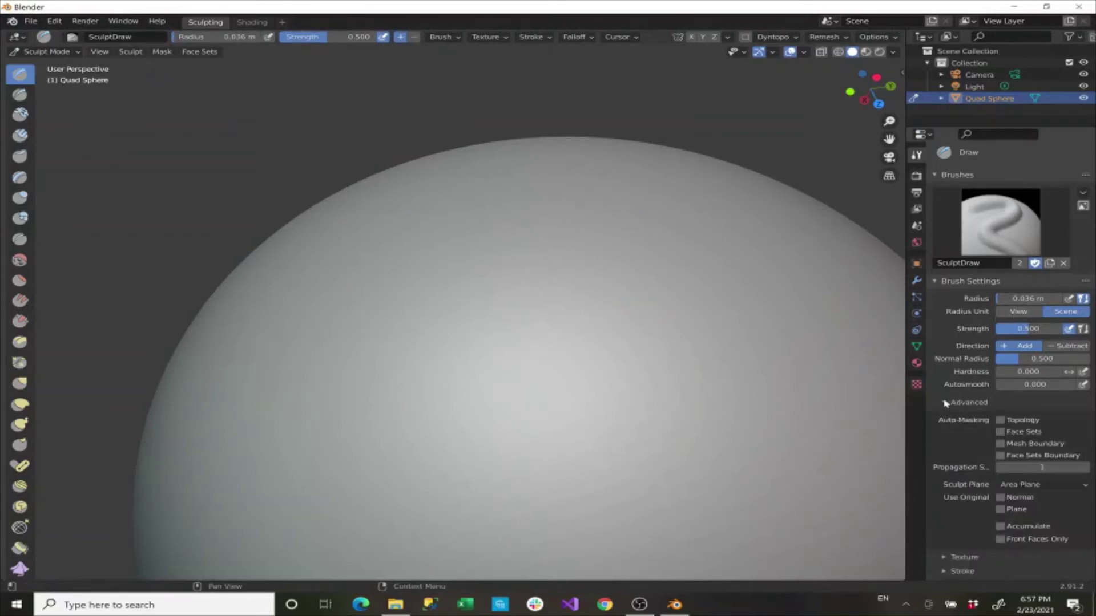
{"action": "left_click", "coordinate": [945, 403]}
{"action": "left_click", "coordinate": [951, 418]}
{"action": "left_click", "coordinate": [950, 417]}
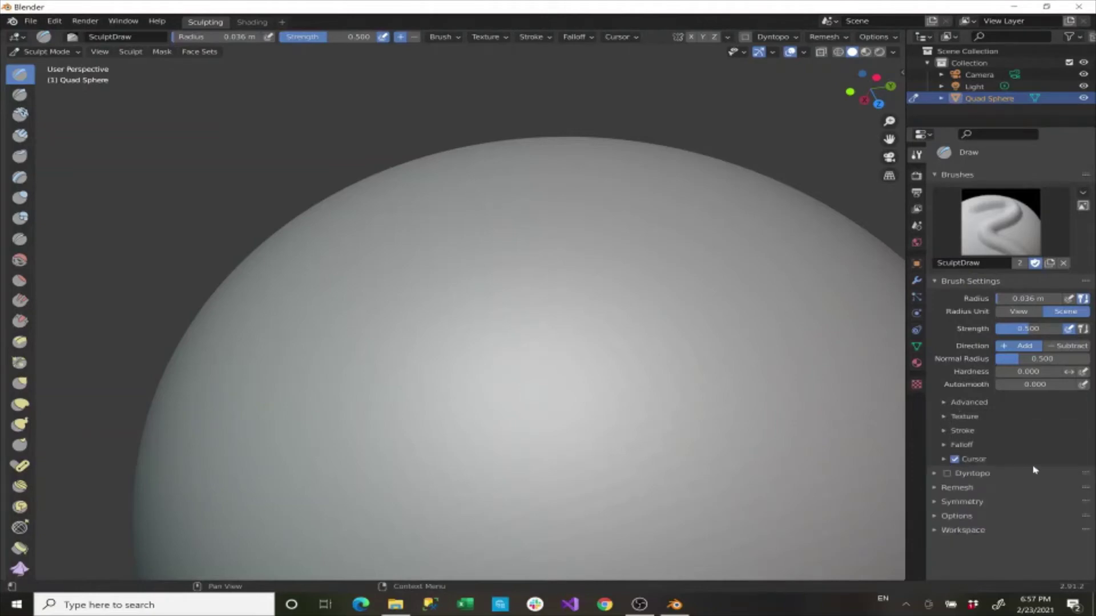
Step: Switch to the Draw Sharp brush and carve a thin curved line on the sphere with direction Subtract
{"action": "scroll", "coordinate": [227, 230], "scroll_direction": "up", "scroll_amount": 2}
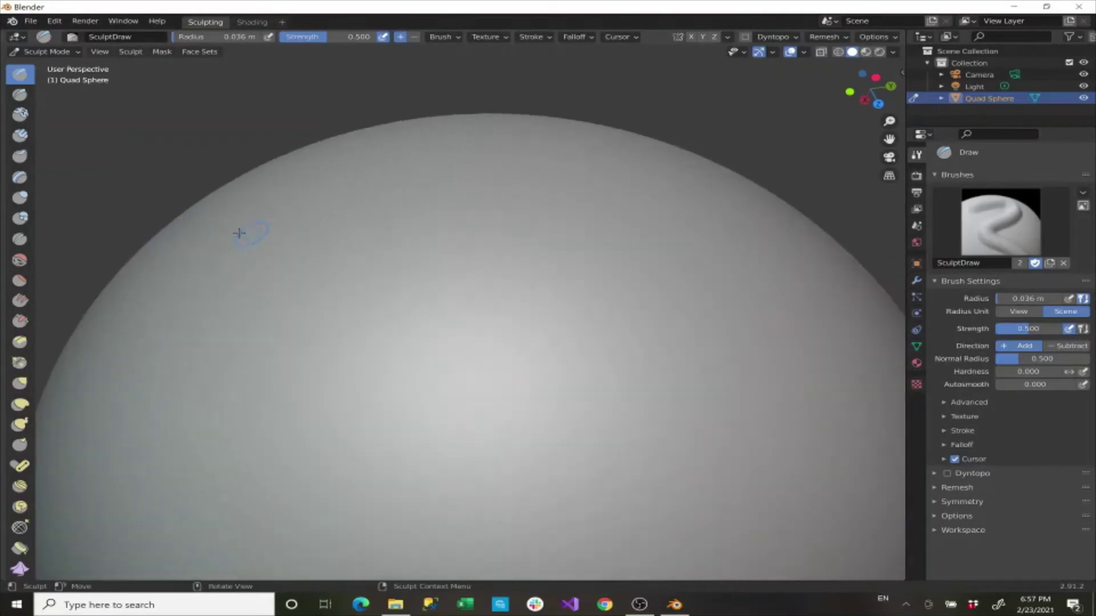
{"action": "left_click", "coordinate": [20, 96]}
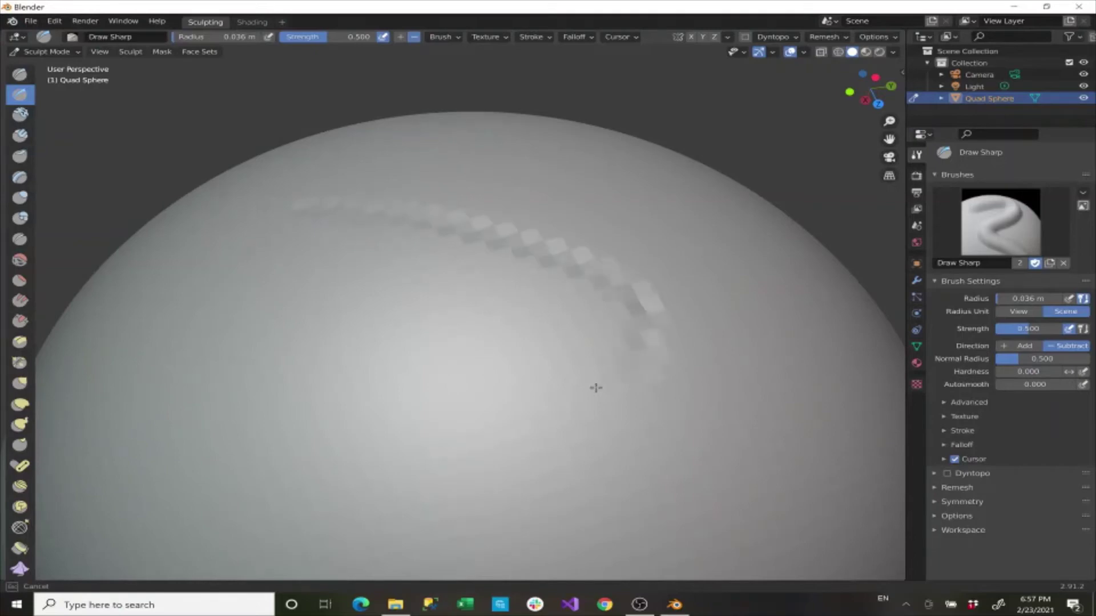
{"action": "left_click_drag", "start_coordinate": [349, 370], "coordinate": [384, 392]}
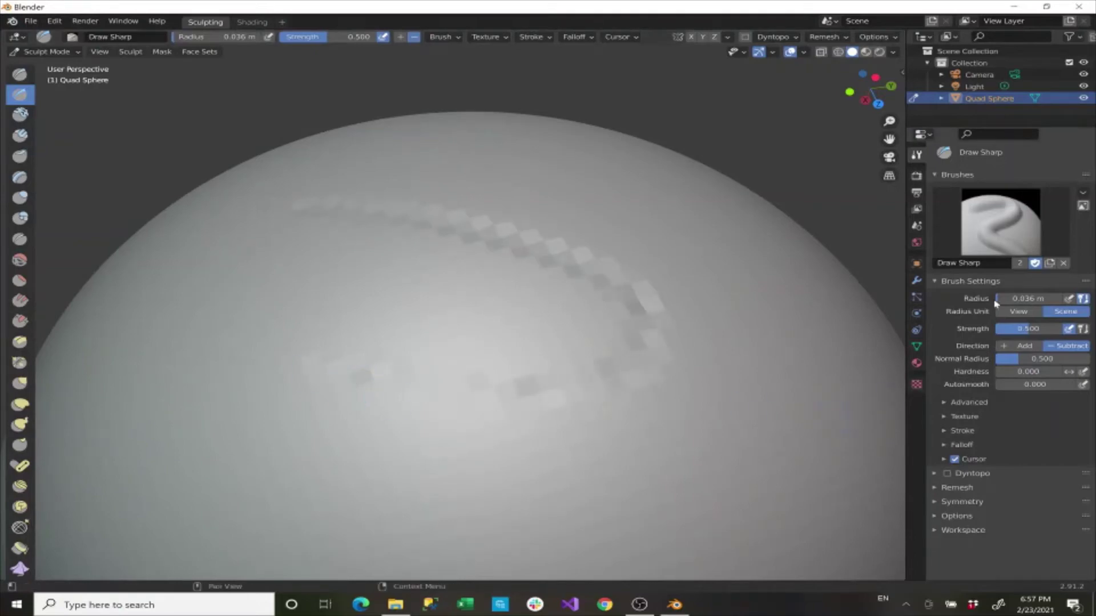
Step: Set the Draw Sharp brush's radius to 0.35 m and carve a deep, looping groove around a lip-shaped area of the sphere
{"action": "left_click_drag", "start_coordinate": [1020, 298], "coordinate": [1017, 299]}
{"action": "scroll", "coordinate": [477, 352], "scroll_direction": "down", "scroll_amount": 9}
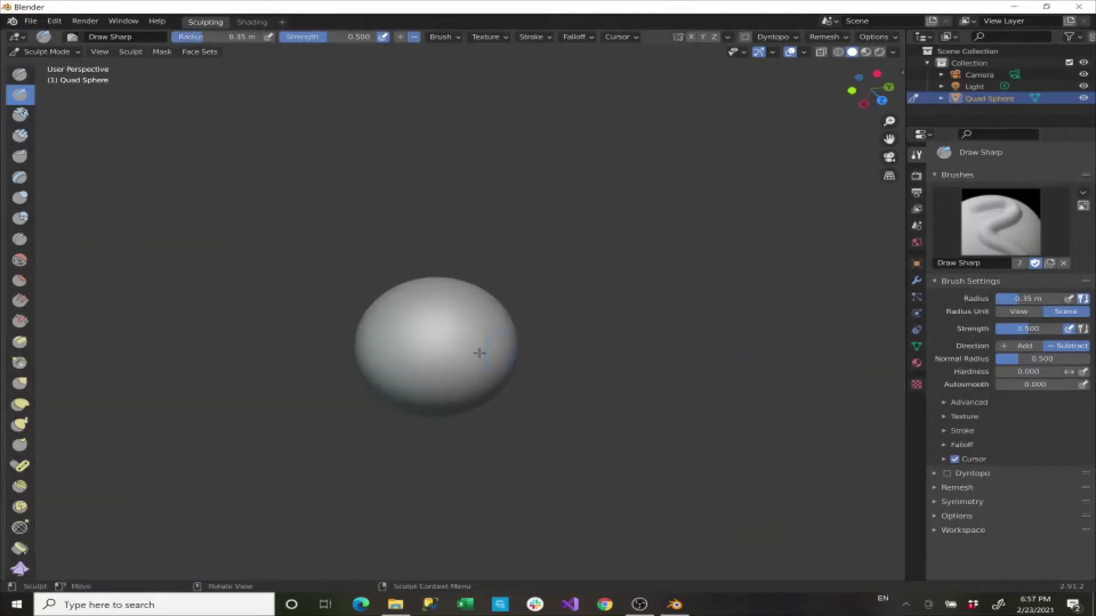
{"action": "scroll", "coordinate": [477, 352], "scroll_direction": "up", "scroll_amount": 5}
{"action": "left_click_drag", "start_coordinate": [287, 347], "coordinate": [437, 289]}
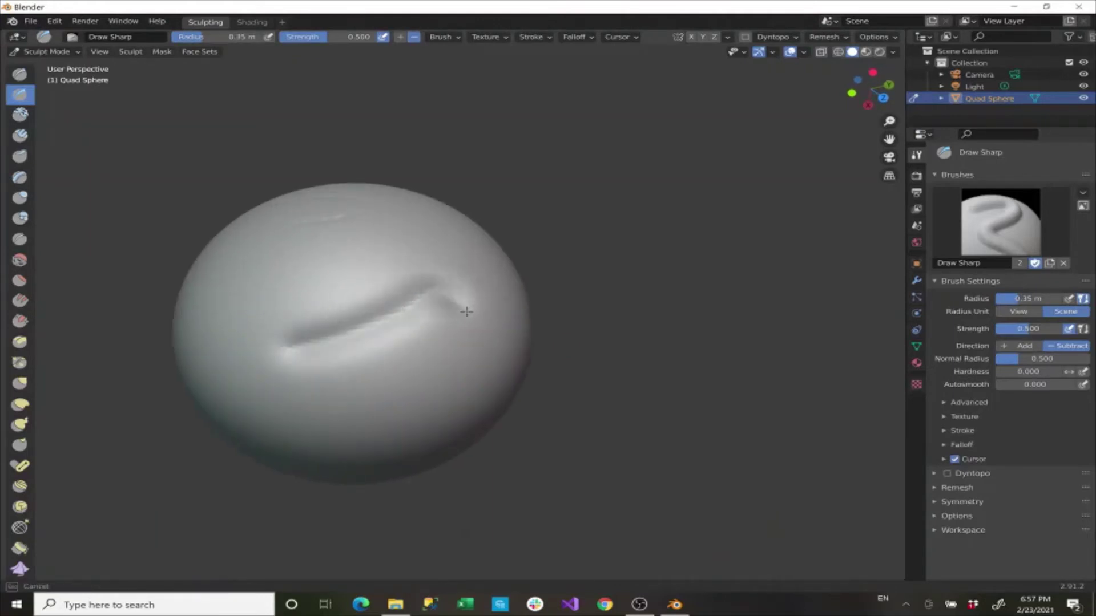
{"action": "mouse_move", "coordinate": [462, 354]}
{"action": "left_mouse_down"}
{"action": "mouse_move", "coordinate": [422, 393]}
{"action": "mouse_move", "coordinate": [348, 416]}
{"action": "mouse_move", "coordinate": [283, 408]}
{"action": "mouse_move", "coordinate": [256, 354]}
{"action": "mouse_move", "coordinate": [283, 345]}
{"action": "left_mouse_up"}
{"action": "scroll", "coordinate": [283, 345], "scroll_direction": "up", "scroll_amount": 5}
{"action": "scroll", "coordinate": [283, 346], "scroll_direction": "down", "scroll_amount": 6}
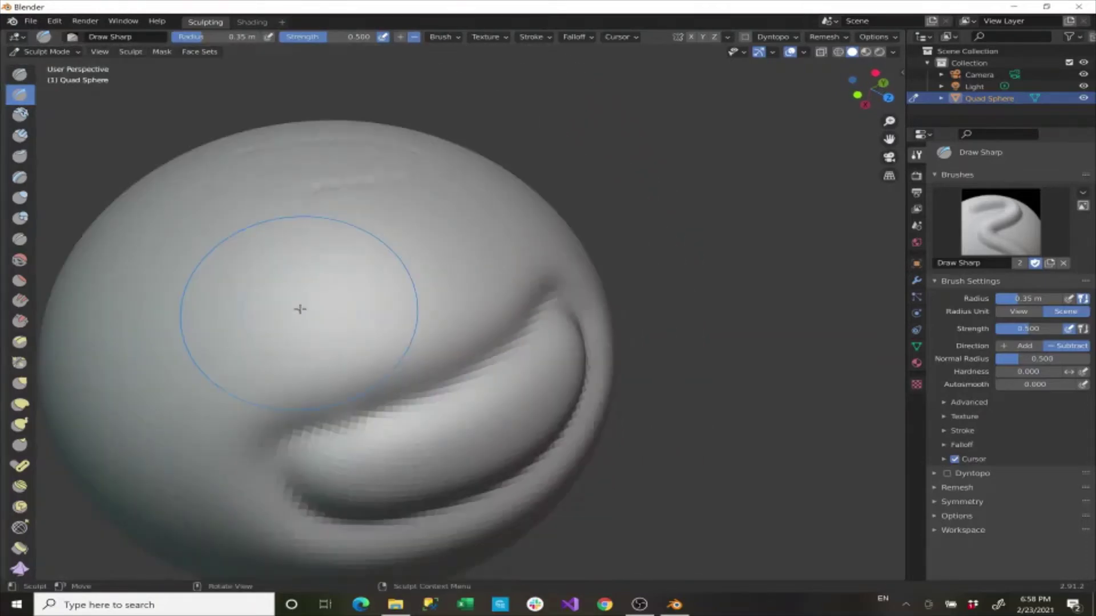
Step: Carve another deep Draw Sharp groove on the sphere and inspect it from the side
{"action": "scroll", "coordinate": [301, 308], "scroll_direction": "down", "scroll_amount": 2}
{"action": "mouse_move", "coordinate": [400, 294]}
{"action": "left_mouse_down"}
{"action": "mouse_move", "coordinate": [451, 330]}
{"action": "mouse_move", "coordinate": [485, 402]}
{"action": "mouse_move", "coordinate": [497, 477]}
{"action": "left_mouse_up"}
{"action": "mouse_move", "coordinate": [496, 477]}
{"action": "middle_mouse_down"}
{"action": "mouse_move", "coordinate": [528, 371]}
{"action": "mouse_move", "coordinate": [497, 388]}
{"action": "middle_mouse_up"}
{"action": "scroll", "coordinate": [488, 450], "scroll_direction": "up", "scroll_amount": 3}
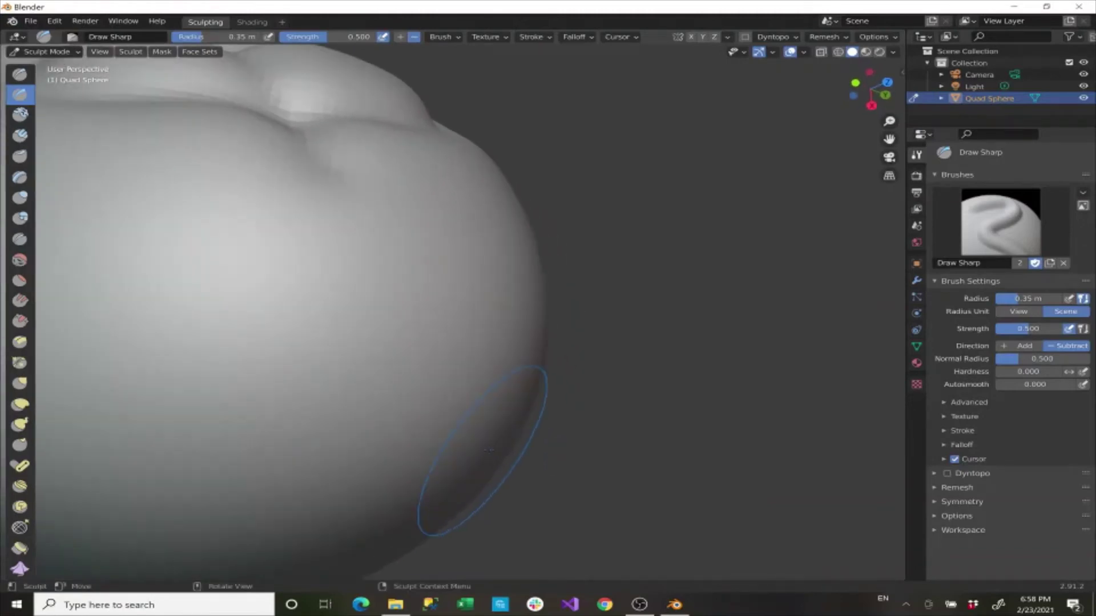
Step: Carve another Draw Sharp groove on the sphere, running down across the raised bulge between the existing grooves
{"action": "scroll", "coordinate": [489, 450], "scroll_direction": "up", "scroll_amount": 2}
{"action": "middle_click_drag", "start_coordinate": [489, 450], "coordinate": [481, 436]}
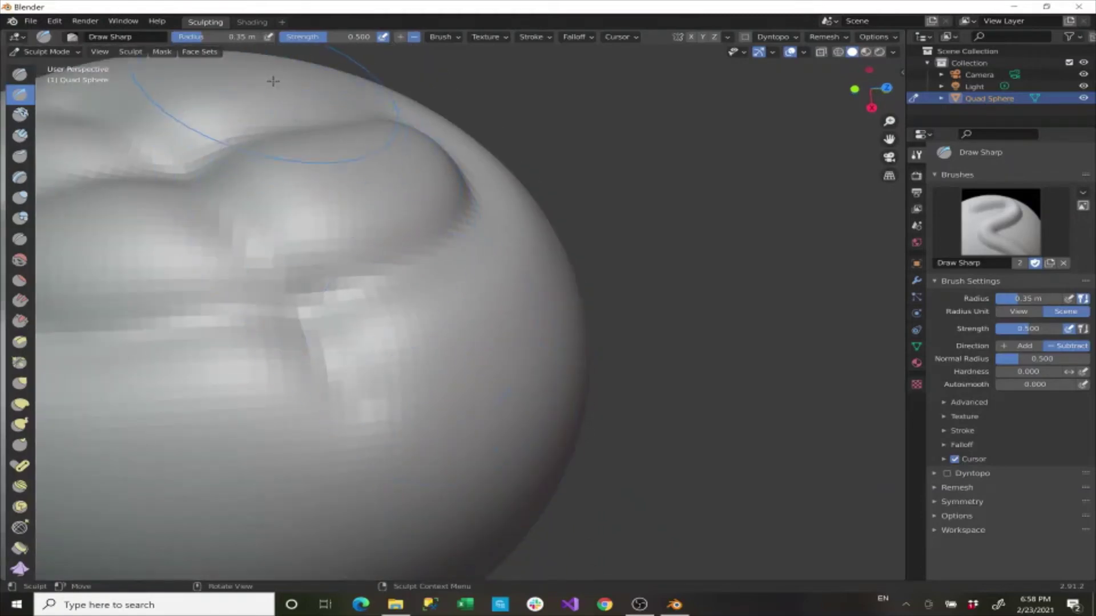
{"action": "mouse_move", "coordinate": [273, 81]}
{"action": "left_mouse_down"}
{"action": "mouse_move", "coordinate": [379, 201]}
{"action": "mouse_move", "coordinate": [451, 360]}
{"action": "left_mouse_up"}
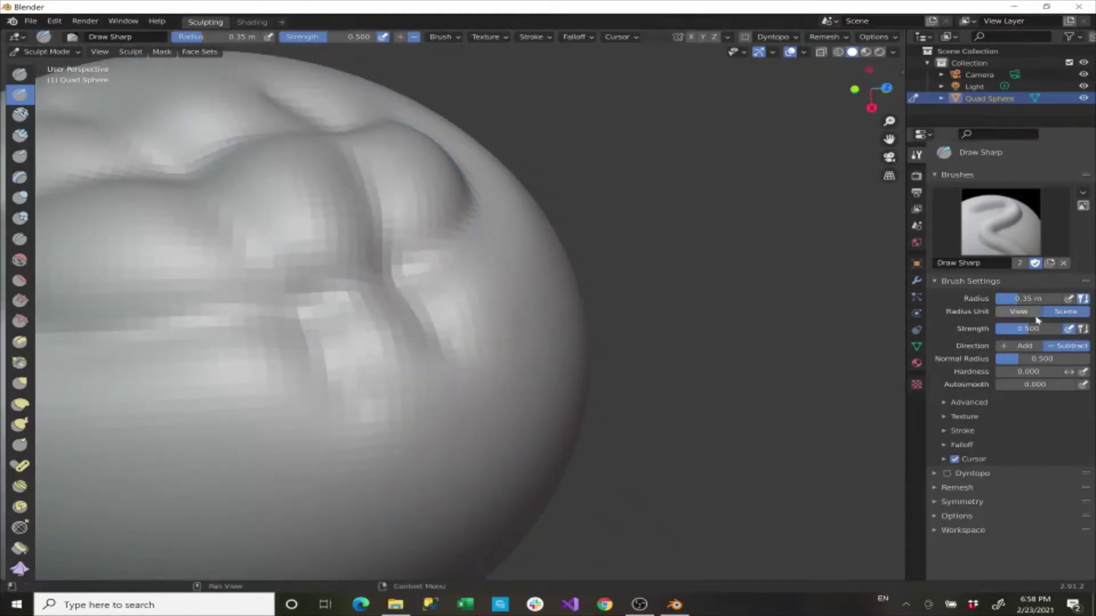
Step: Set the Draw Sharp direction to Add and build up a raised ridge area on another side of the sphere
{"action": "scroll", "coordinate": [456, 217], "scroll_direction": "down", "scroll_amount": 3}
{"action": "mouse_move", "coordinate": [456, 217]}
{"action": "middle_mouse_down"}
{"action": "mouse_move", "coordinate": [486, 263]}
{"action": "mouse_move", "coordinate": [577, 328]}
{"action": "middle_mouse_up"}
{"action": "mouse_move", "coordinate": [612, 301]}
{"action": "left_mouse_down"}
{"action": "mouse_move", "coordinate": [453, 349]}
{"action": "mouse_move", "coordinate": [556, 414]}
{"action": "mouse_move", "coordinate": [630, 289]}
{"action": "mouse_move", "coordinate": [485, 274]}
{"action": "mouse_move", "coordinate": [535, 423]}
{"action": "mouse_move", "coordinate": [630, 343]}
{"action": "mouse_move", "coordinate": [456, 302]}
{"action": "mouse_move", "coordinate": [535, 372]}
{"action": "left_mouse_up"}
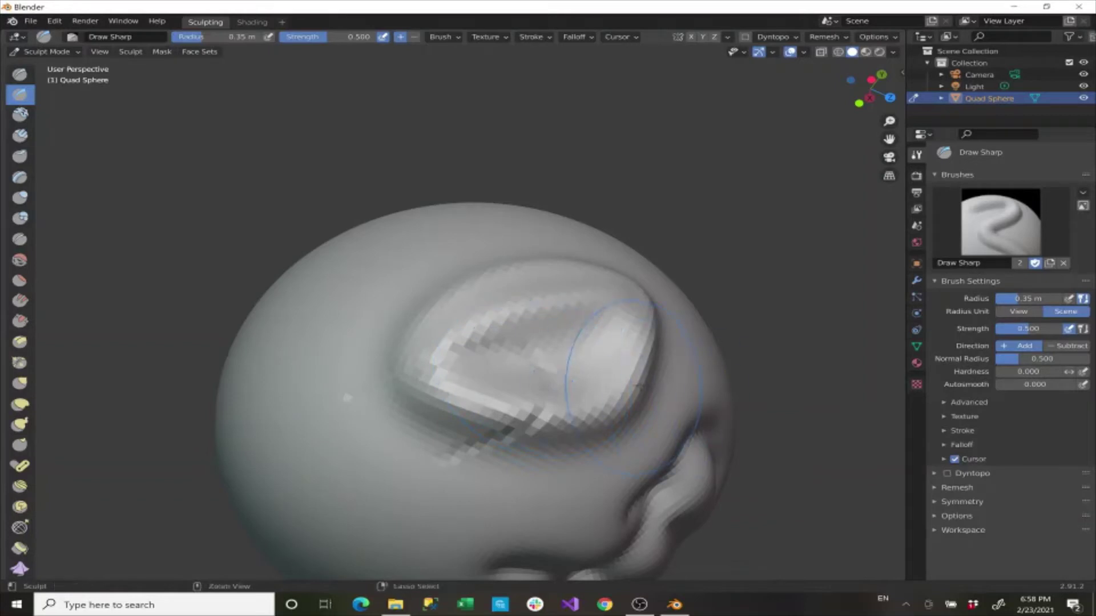
Step: Undo all the Draw Sharp strokes on the sphere and set the brush's radius unit to Scene
{"action": "key", "text": "ctrl+z"}
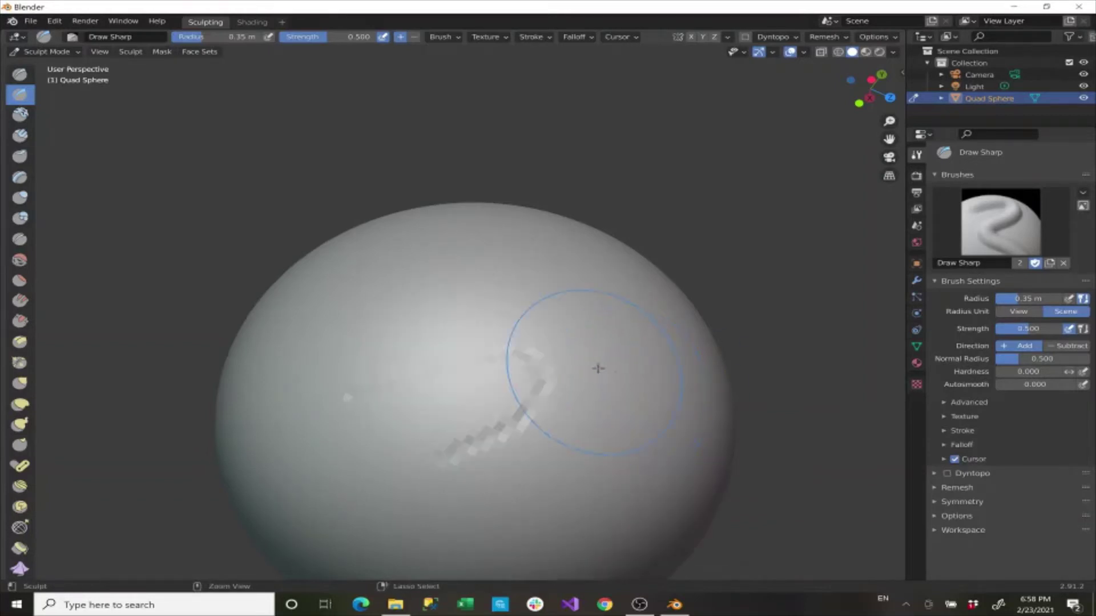
{"action": "key", "text": "ctrl+z"}
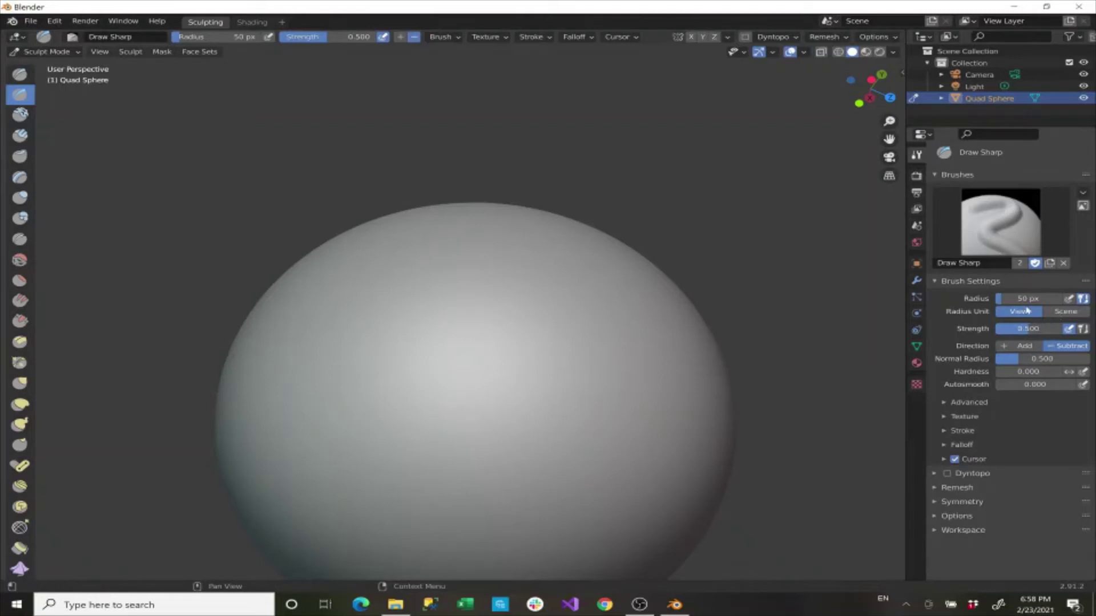
{"action": "left_click", "coordinate": [1057, 312]}
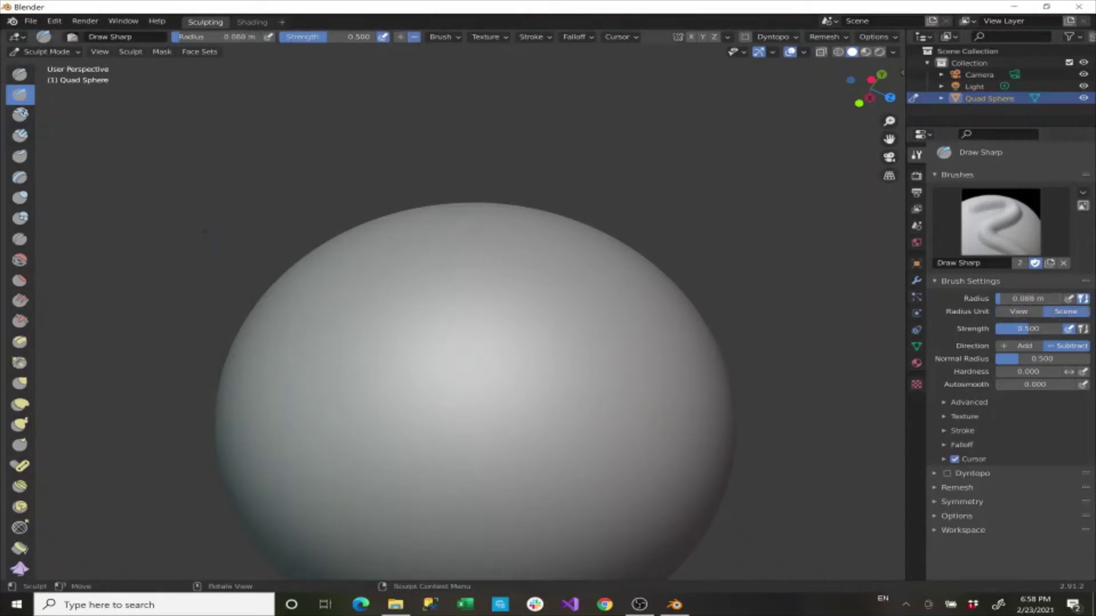
Step: Switch to the Clay brush and build up broad, overlapping looping strokes across the front of the sphere
{"action": "left_click", "coordinate": [18, 116]}
{"action": "scroll", "coordinate": [386, 242], "scroll_direction": "up", "scroll_amount": 1}
{"action": "middle_click_drag", "start_coordinate": [387, 241], "coordinate": [599, 314]}
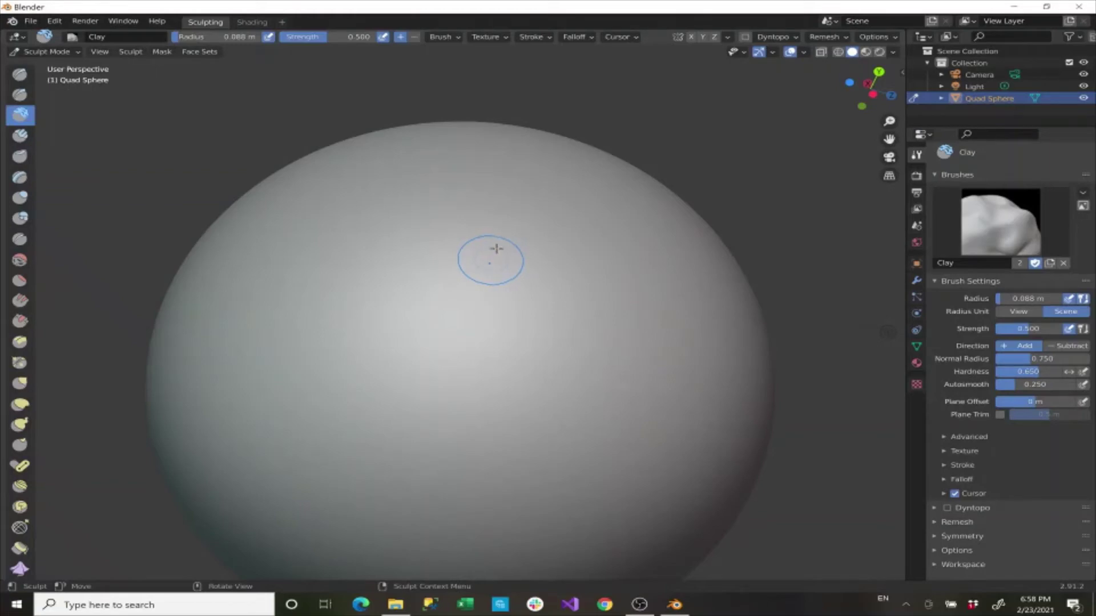
{"action": "mouse_move", "coordinate": [502, 244]}
{"action": "left_mouse_down"}
{"action": "mouse_move", "coordinate": [489, 222]}
{"action": "mouse_move", "coordinate": [340, 272]}
{"action": "mouse_move", "coordinate": [399, 289]}
{"action": "mouse_move", "coordinate": [533, 263]}
{"action": "left_mouse_up"}
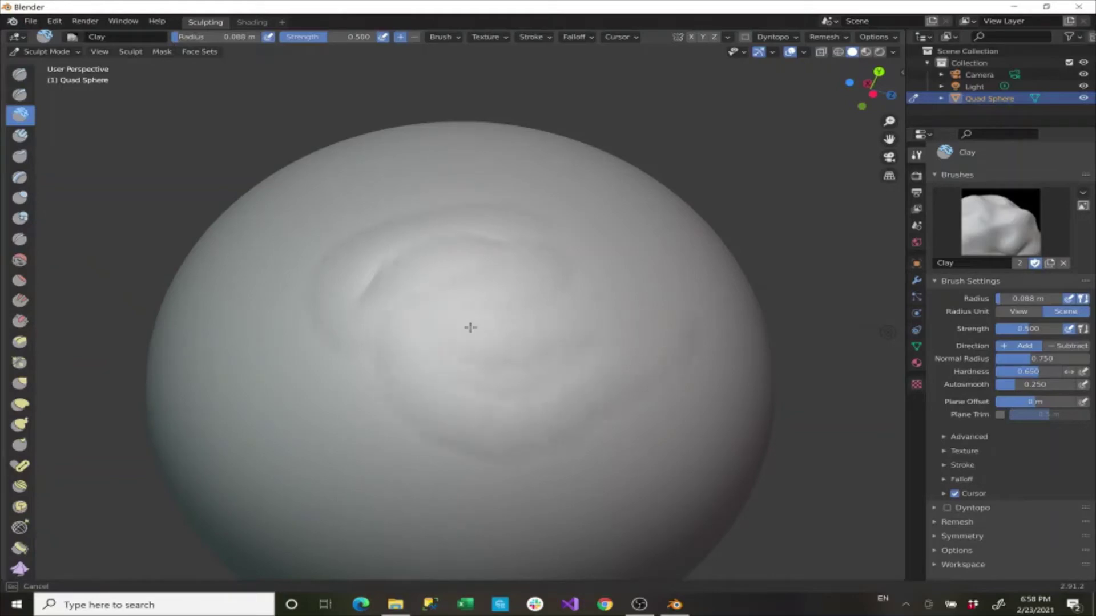
{"action": "mouse_move", "coordinate": [488, 395]}
{"action": "left_mouse_down"}
{"action": "mouse_move", "coordinate": [411, 328]}
{"action": "mouse_move", "coordinate": [533, 288]}
{"action": "mouse_move", "coordinate": [298, 296]}
{"action": "left_mouse_up"}
{"action": "left_click_drag", "start_coordinate": [354, 383], "coordinate": [615, 300]}
{"action": "left_click_drag", "start_coordinate": [407, 376], "coordinate": [514, 397]}
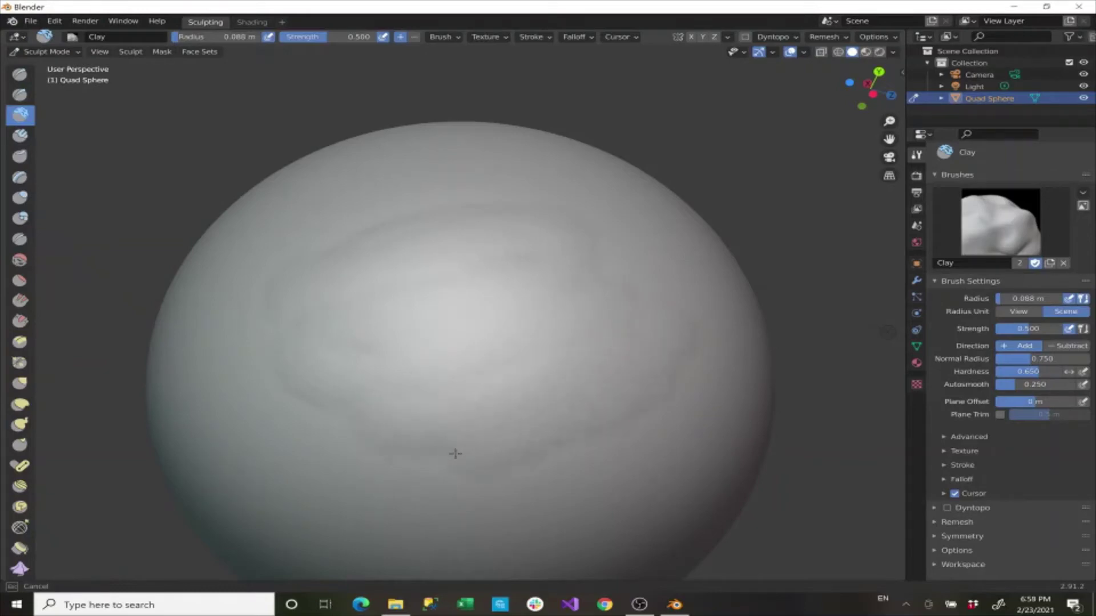
{"action": "left_click_drag", "start_coordinate": [536, 458], "coordinate": [670, 417]}
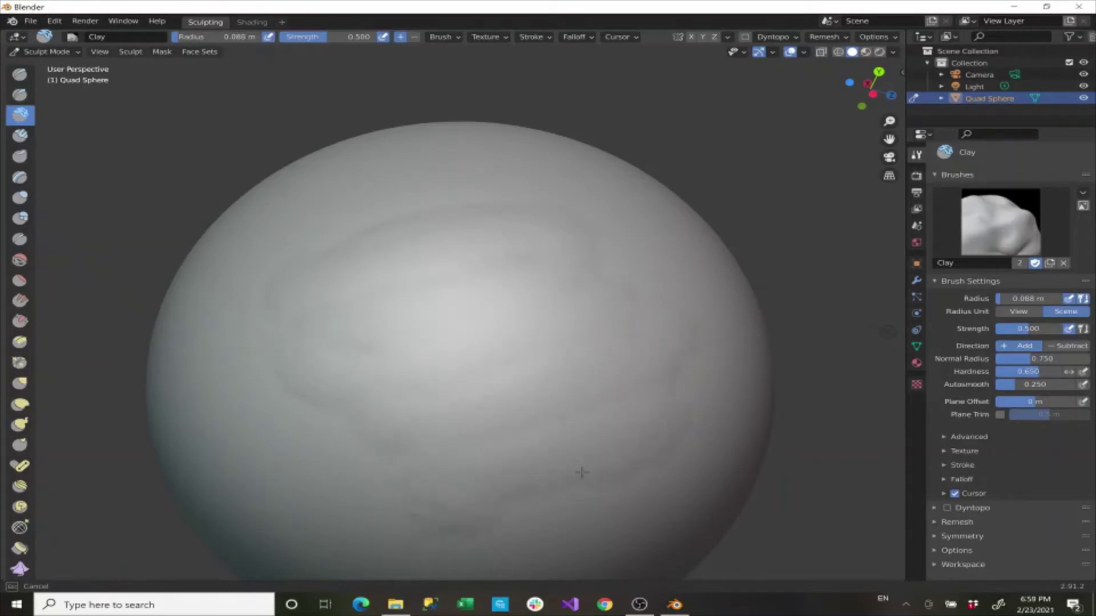
{"action": "left_click_drag", "start_coordinate": [598, 462], "coordinate": [660, 386]}
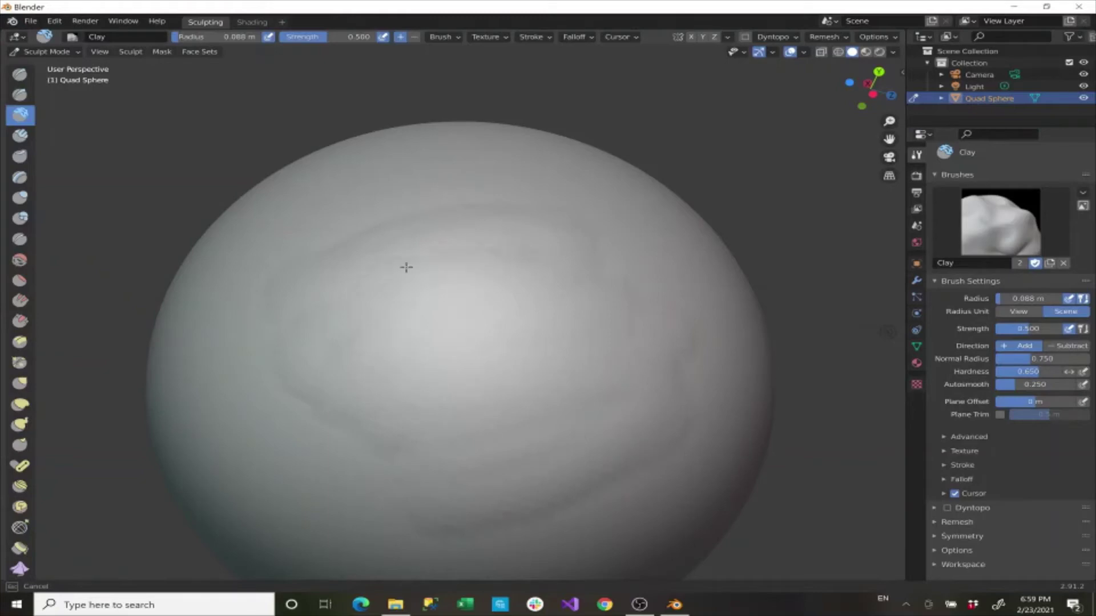
{"action": "mouse_move", "coordinate": [318, 246]}
{"action": "left_mouse_down"}
{"action": "mouse_move", "coordinate": [492, 201]}
{"action": "mouse_move", "coordinate": [344, 290]}
{"action": "left_mouse_up"}
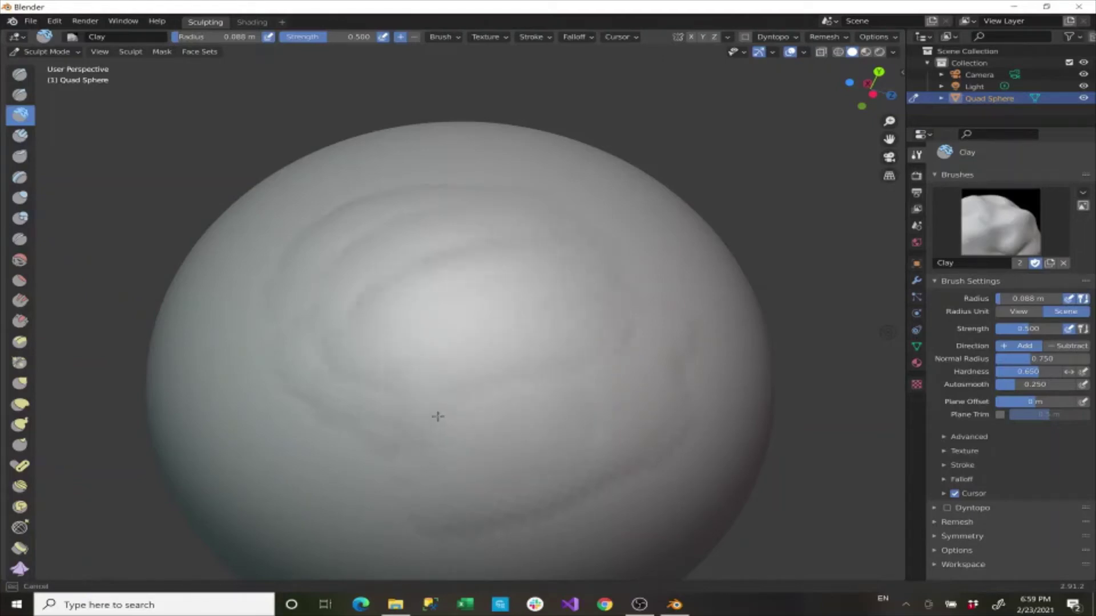
Step: Set the Clay brush's plane offset to 0.064 m and paint several sweeping strokes over the sphere's upper area
{"action": "scroll", "coordinate": [606, 394], "scroll_direction": "down", "scroll_amount": 2}
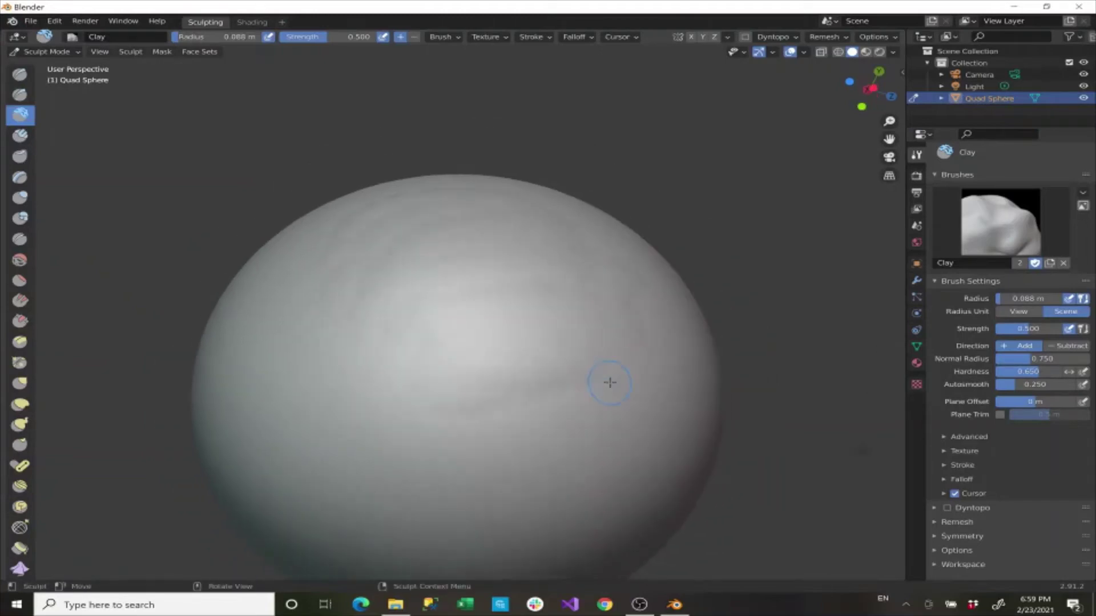
{"action": "scroll", "coordinate": [606, 376], "scroll_direction": "up", "scroll_amount": 3}
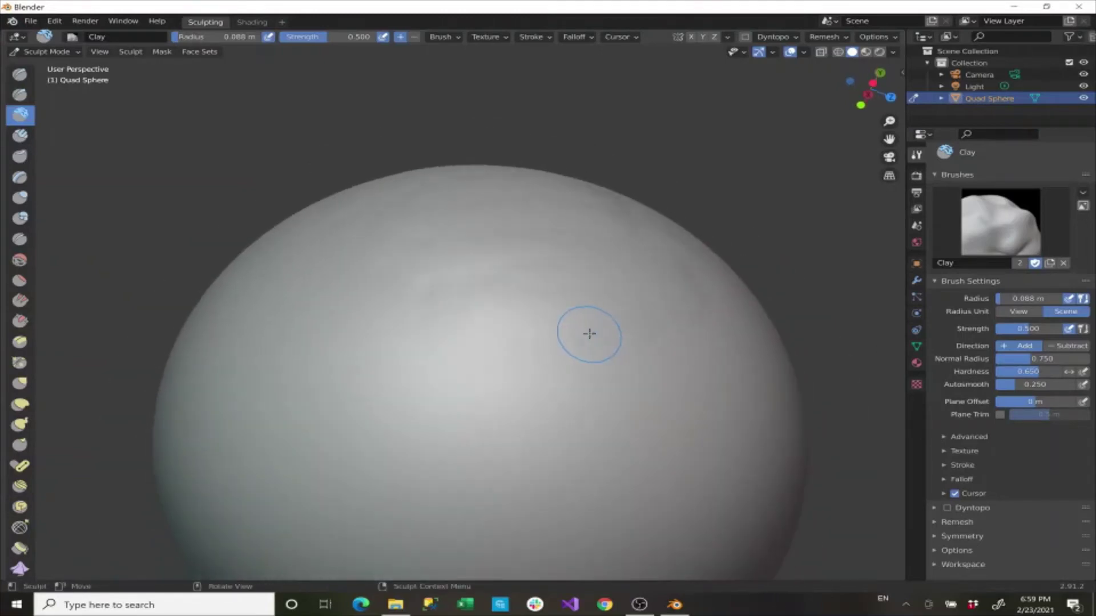
{"action": "scroll", "coordinate": [589, 334], "scroll_direction": "up", "scroll_amount": 2}
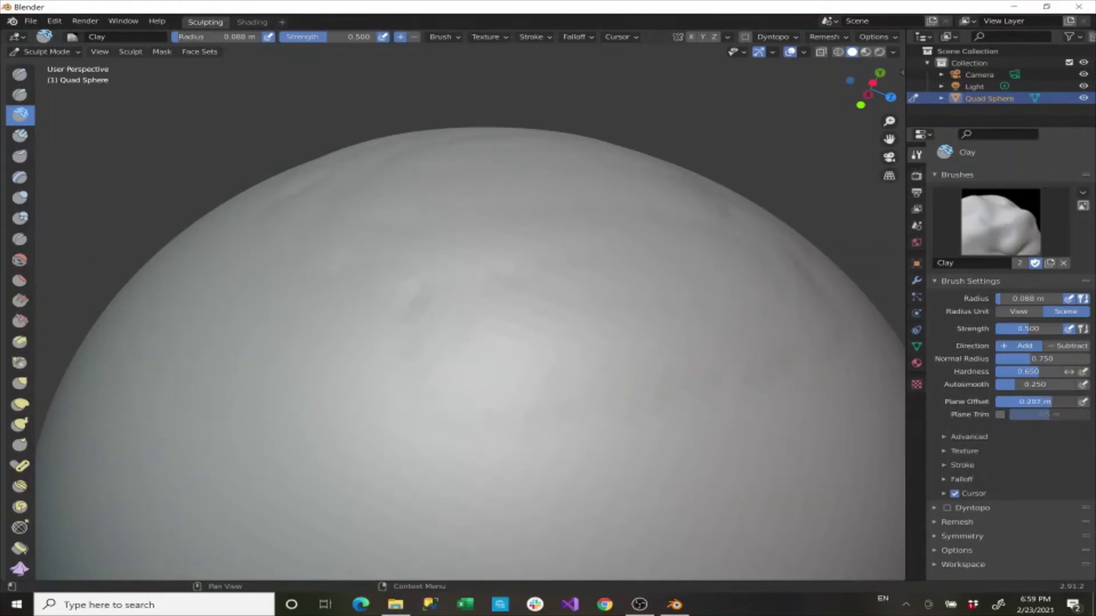
{"action": "left_click_drag", "start_coordinate": [1050, 401], "coordinate": [1040, 402]}
{"action": "left_click_drag", "start_coordinate": [337, 292], "coordinate": [311, 280]}
{"action": "left_click_drag", "start_coordinate": [412, 312], "coordinate": [639, 403]}
{"action": "left_click_drag", "start_coordinate": [576, 234], "coordinate": [365, 244]}
{"action": "mouse_move", "coordinate": [310, 315]}
{"action": "left_mouse_down"}
{"action": "mouse_move", "coordinate": [518, 482]}
{"action": "mouse_move", "coordinate": [739, 335]}
{"action": "mouse_move", "coordinate": [568, 296]}
{"action": "mouse_move", "coordinate": [577, 300]}
{"action": "left_mouse_up"}
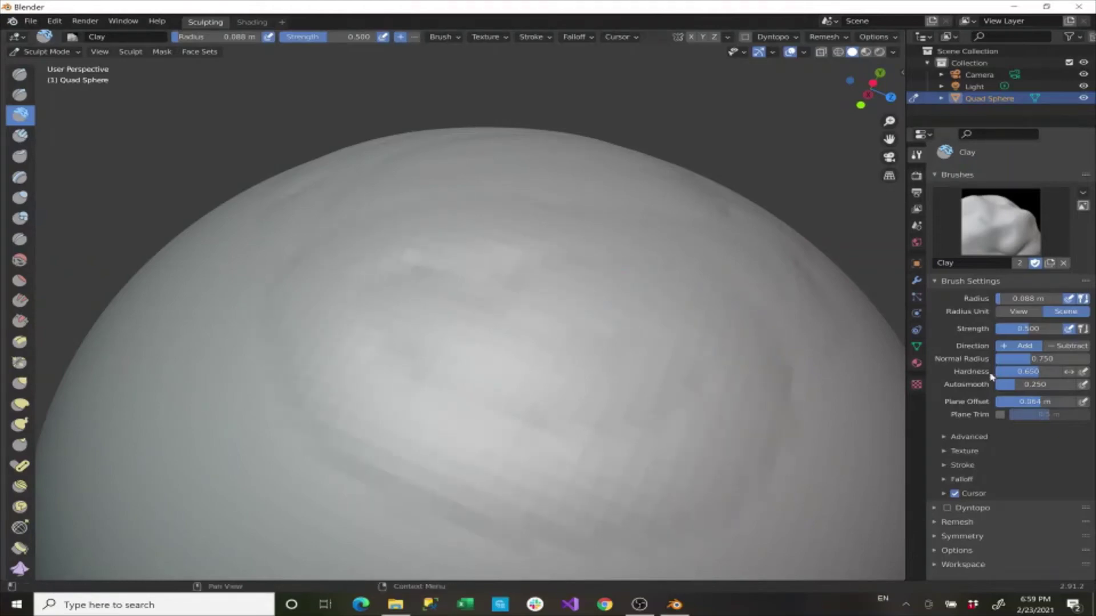
Step: Set the Clay direction to Subtract and carve into the built-up area, adjusting hardness between strokes down to 0.000
{"action": "left_click", "coordinate": [1067, 346]}
{"action": "mouse_move", "coordinate": [539, 234]}
{"action": "left_mouse_down"}
{"action": "mouse_move", "coordinate": [502, 274]}
{"action": "mouse_move", "coordinate": [673, 338]}
{"action": "mouse_move", "coordinate": [391, 367]}
{"action": "mouse_move", "coordinate": [651, 313]}
{"action": "mouse_move", "coordinate": [474, 382]}
{"action": "mouse_move", "coordinate": [610, 376]}
{"action": "left_mouse_up"}
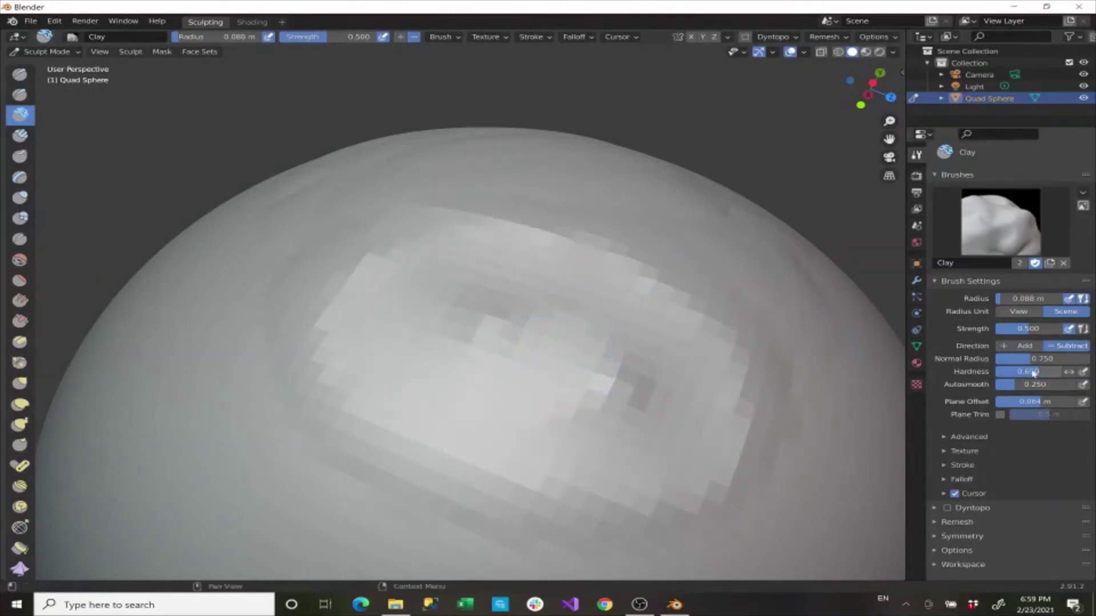
{"action": "left_click_drag", "start_coordinate": [1061, 371], "coordinate": [1052, 372]}
{"action": "mouse_move", "coordinate": [542, 241]}
{"action": "left_mouse_down"}
{"action": "mouse_move", "coordinate": [409, 347]}
{"action": "mouse_move", "coordinate": [558, 358]}
{"action": "mouse_move", "coordinate": [579, 374]}
{"action": "left_mouse_up"}
{"action": "left_click_drag", "start_coordinate": [1053, 372], "coordinate": [996, 371]}
{"action": "mouse_move", "coordinate": [571, 220]}
{"action": "left_mouse_down"}
{"action": "mouse_move", "coordinate": [536, 317]}
{"action": "mouse_move", "coordinate": [362, 348]}
{"action": "mouse_move", "coordinate": [634, 394]}
{"action": "mouse_move", "coordinate": [645, 382]}
{"action": "left_mouse_up"}
Step: Set the Clay direction back to Add and build up looping strokes on a clean side of the sphere
{"action": "left_click", "coordinate": [1032, 346]}
{"action": "scroll", "coordinate": [861, 350], "scroll_direction": "down", "scroll_amount": 4}
{"action": "middle_click_drag", "start_coordinate": [861, 350], "coordinate": [757, 348]}
{"action": "scroll", "coordinate": [562, 318], "scroll_direction": "up", "scroll_amount": 1}
{"action": "left_click_drag", "start_coordinate": [443, 306], "coordinate": [415, 300]}
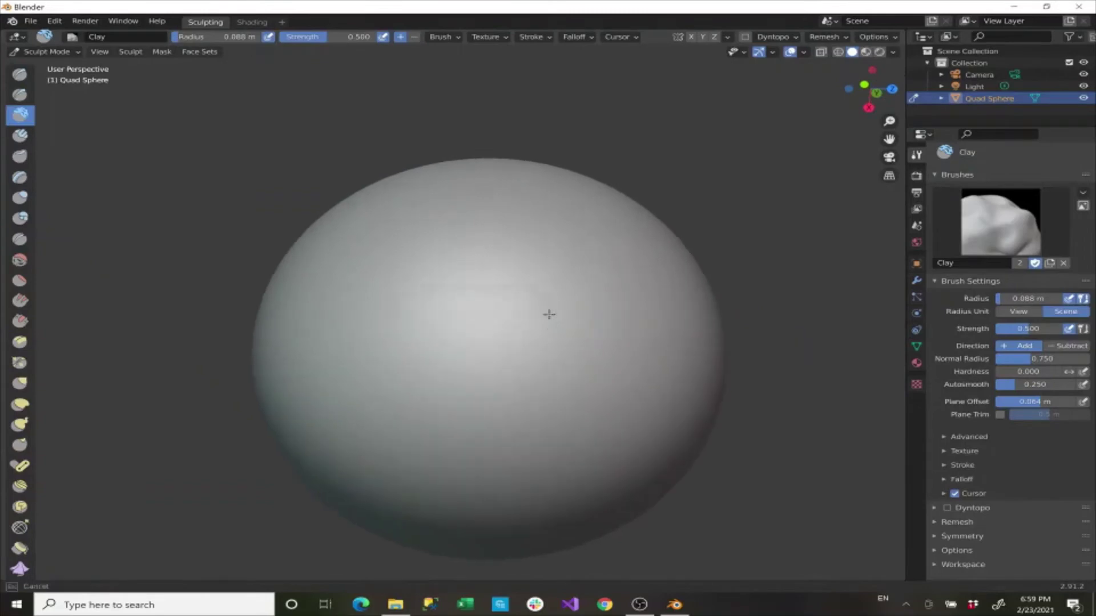
{"action": "left_click_drag", "start_coordinate": [549, 314], "coordinate": [433, 327]}
{"action": "scroll", "coordinate": [462, 323], "scroll_direction": "up", "scroll_amount": 1}
{"action": "mouse_move", "coordinate": [556, 337]}
{"action": "left_mouse_down"}
{"action": "mouse_move", "coordinate": [474, 330]}
{"action": "mouse_move", "coordinate": [426, 384]}
{"action": "mouse_move", "coordinate": [632, 236]}
{"action": "mouse_move", "coordinate": [409, 379]}
{"action": "mouse_move", "coordinate": [625, 293]}
{"action": "left_mouse_up"}
{"action": "left_click_drag", "start_coordinate": [436, 341], "coordinate": [494, 270]}
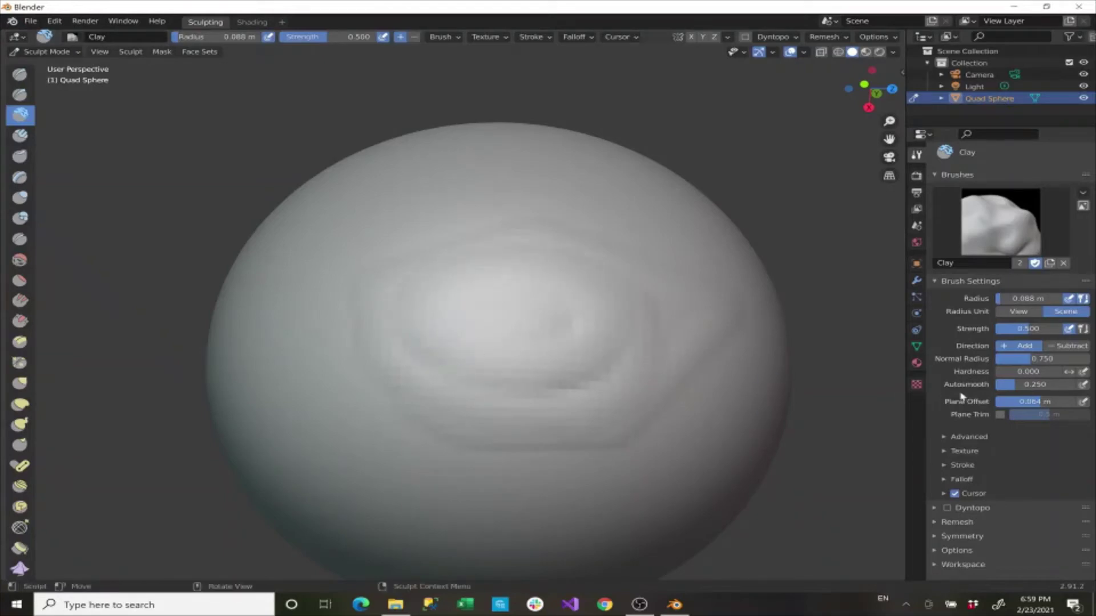
Step: Raise the Clay brush's autosmooth to 0.959 and brush over the stepped strokes to smooth them out
{"action": "left_click_drag", "start_coordinate": [1004, 384], "coordinate": [1069, 384]}
{"action": "left_click_drag", "start_coordinate": [405, 204], "coordinate": [570, 255]}
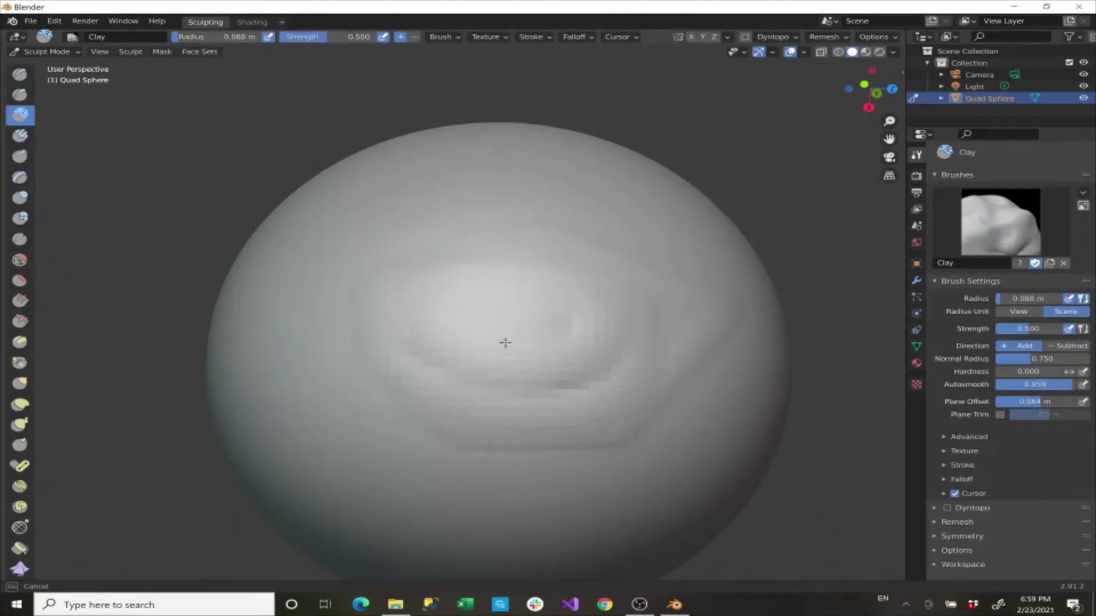
{"action": "mouse_move", "coordinate": [589, 360]}
{"action": "left_mouse_down"}
{"action": "mouse_move", "coordinate": [553, 396]}
{"action": "mouse_move", "coordinate": [487, 409]}
{"action": "left_mouse_up"}
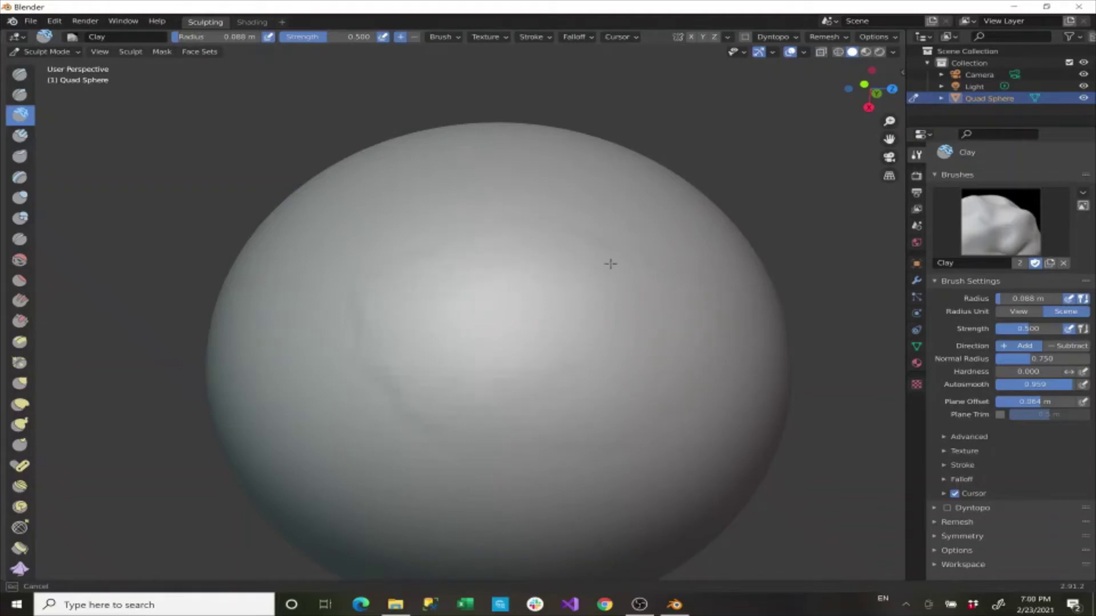
{"action": "left_click_drag", "start_coordinate": [601, 249], "coordinate": [598, 197]}
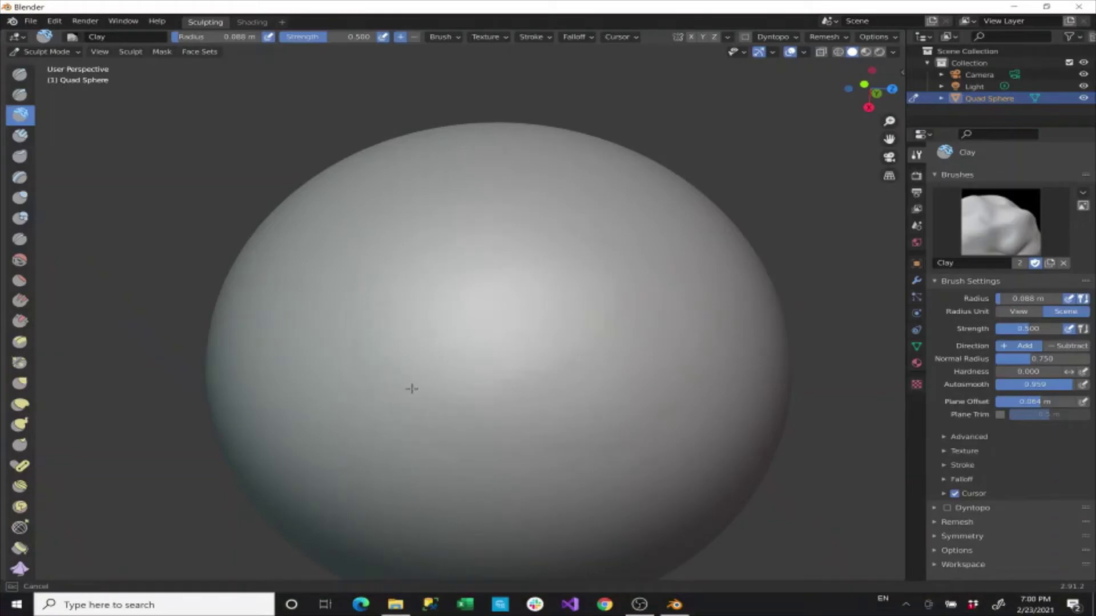
{"action": "left_click_drag", "start_coordinate": [411, 392], "coordinate": [464, 410]}
{"action": "middle_click_drag", "start_coordinate": [564, 273], "coordinate": [567, 260]}
{"action": "scroll", "coordinate": [567, 260], "scroll_direction": "up", "scroll_amount": 3}
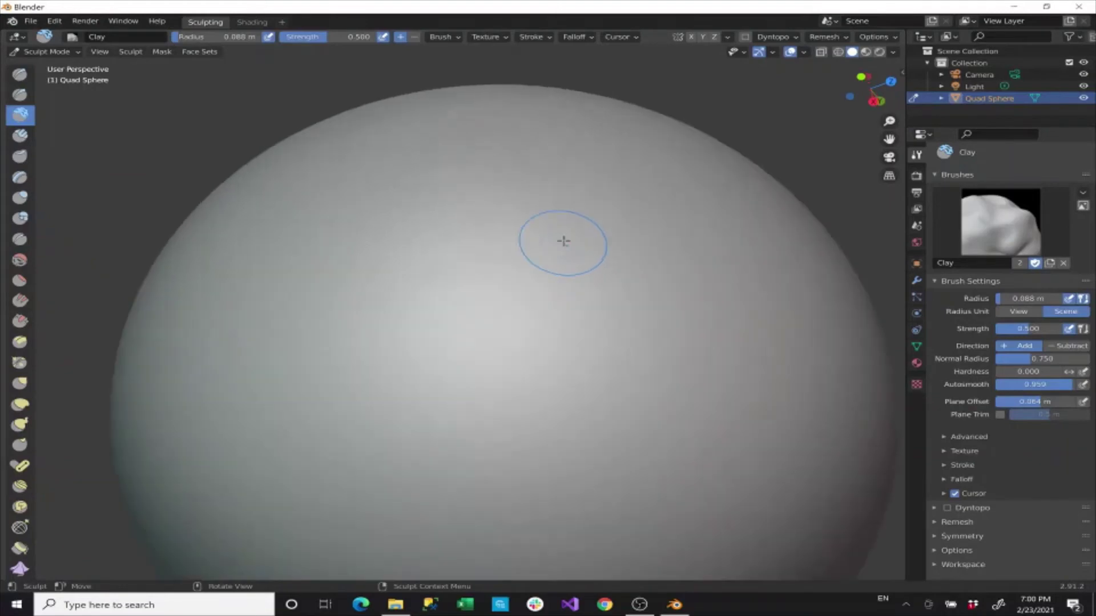
Step: Undo all the Clay strokes and setting changes, and set the brush's radius unit to Scene
{"action": "mouse_move", "coordinate": [641, 252]}
{"action": "middle_mouse_down"}
{"action": "mouse_move", "coordinate": [717, 266]}
{"action": "mouse_move", "coordinate": [693, 274]}
{"action": "middle_mouse_up"}
{"action": "key", "text": "ctrl+z"}
{"action": "key", "text": "ctrl+z"}
{"action": "key", "text": "ctrl+z"}
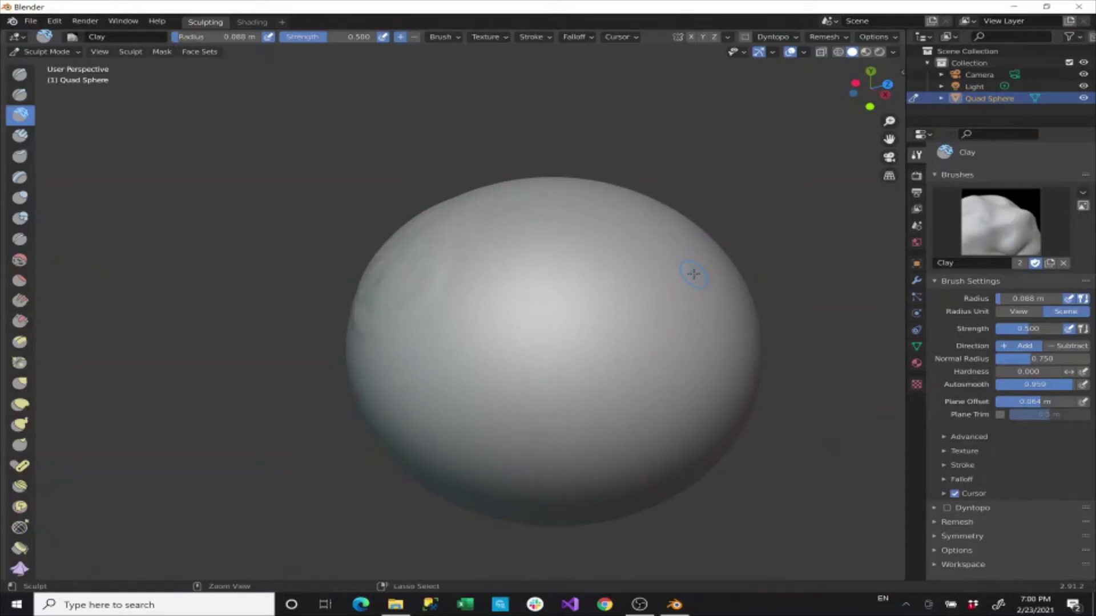
{"action": "key", "text": "ctrl+z"}
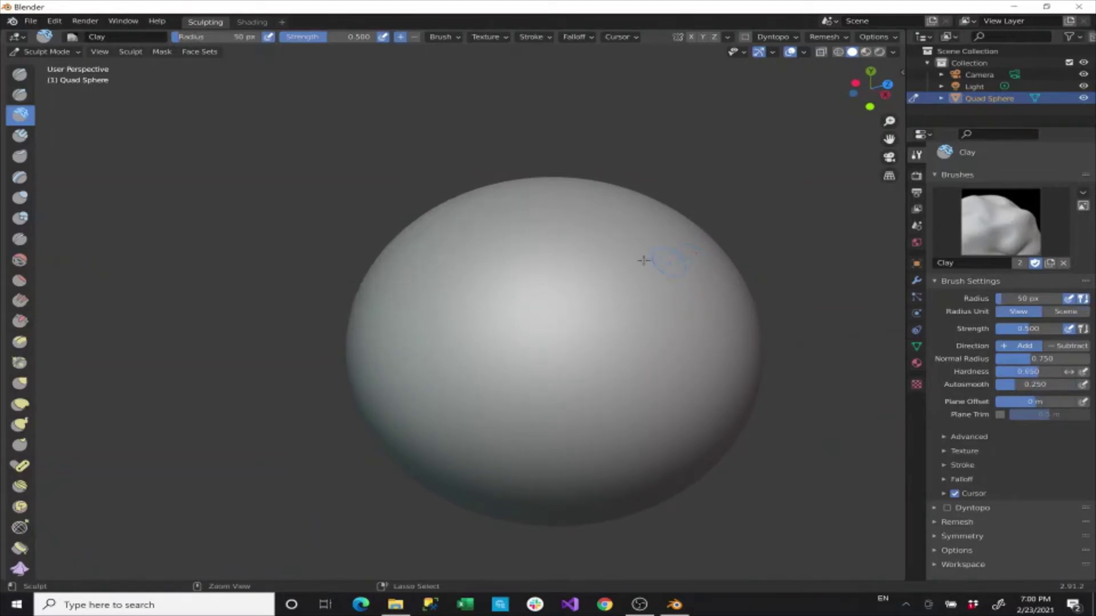
{"action": "left_click", "coordinate": [1059, 311]}
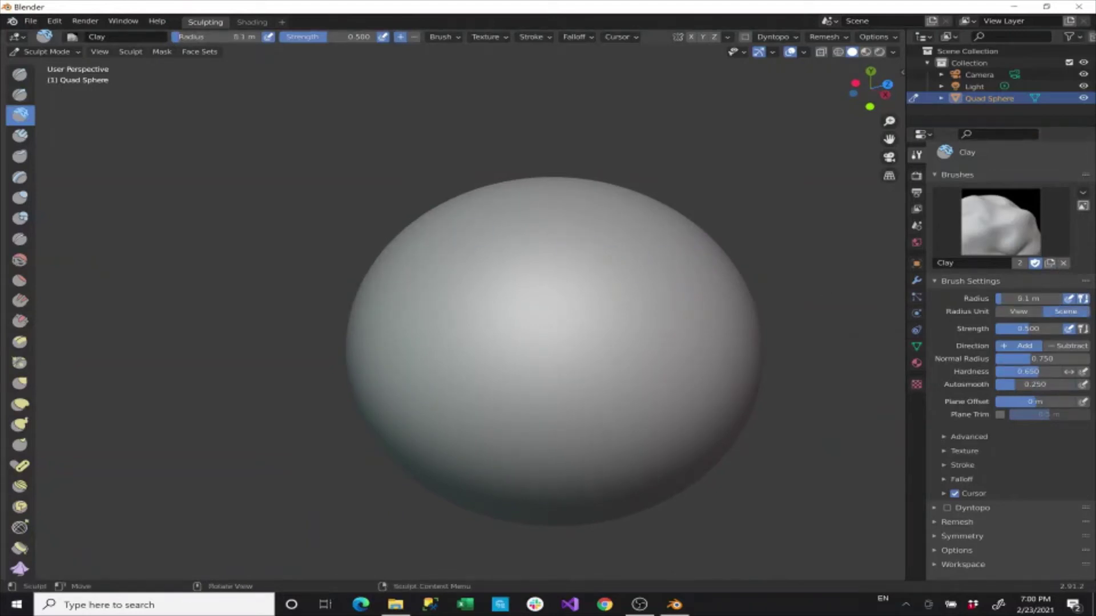
Step: Switch to the Clay Strips brush and layer overlapping strokes across the sphere, adjusting autosmooth before the final stroke
{"action": "left_click", "coordinate": [20, 136]}
{"action": "middle_click_drag", "start_coordinate": [365, 240], "coordinate": [474, 210]}
{"action": "scroll", "coordinate": [474, 209], "scroll_direction": "up", "scroll_amount": 4}
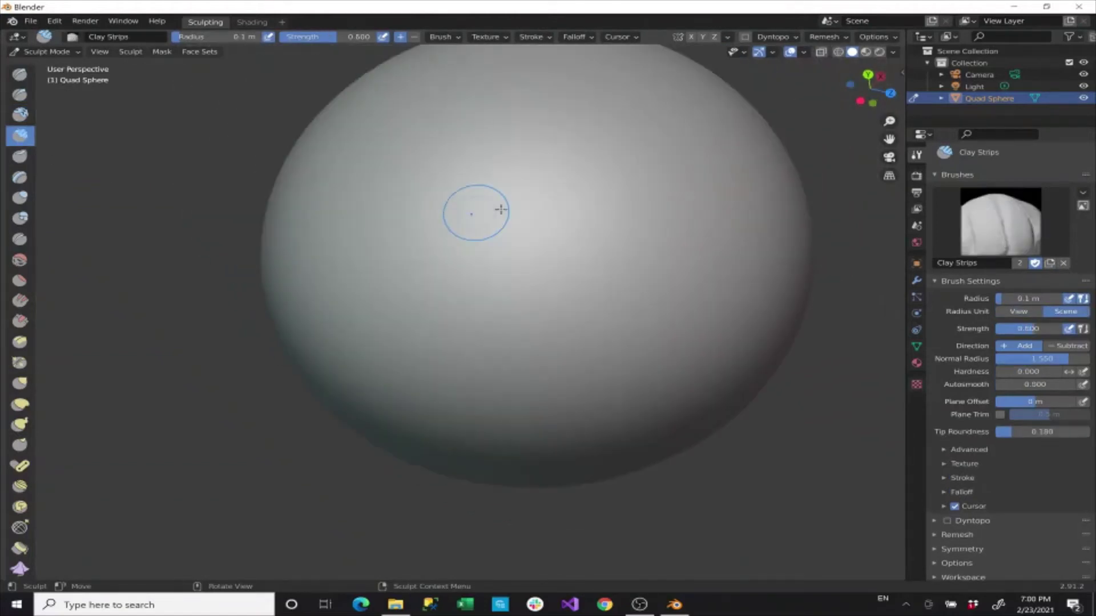
{"action": "mouse_move", "coordinate": [599, 173]}
{"action": "left_mouse_down"}
{"action": "mouse_move", "coordinate": [455, 199]}
{"action": "mouse_move", "coordinate": [371, 228]}
{"action": "mouse_move", "coordinate": [380, 288]}
{"action": "mouse_move", "coordinate": [459, 332]}
{"action": "mouse_move", "coordinate": [628, 297]}
{"action": "mouse_move", "coordinate": [727, 249]}
{"action": "mouse_move", "coordinate": [662, 388]}
{"action": "mouse_move", "coordinate": [408, 431]}
{"action": "mouse_move", "coordinate": [662, 416]}
{"action": "mouse_move", "coordinate": [636, 350]}
{"action": "mouse_move", "coordinate": [495, 289]}
{"action": "mouse_move", "coordinate": [423, 295]}
{"action": "mouse_move", "coordinate": [354, 191]}
{"action": "mouse_move", "coordinate": [483, 292]}
{"action": "mouse_move", "coordinate": [679, 320]}
{"action": "mouse_move", "coordinate": [450, 111]}
{"action": "mouse_move", "coordinate": [332, 230]}
{"action": "mouse_move", "coordinate": [437, 290]}
{"action": "mouse_move", "coordinate": [699, 186]}
{"action": "mouse_move", "coordinate": [519, 283]}
{"action": "mouse_move", "coordinate": [414, 409]}
{"action": "mouse_move", "coordinate": [731, 393]}
{"action": "mouse_move", "coordinate": [571, 107]}
{"action": "mouse_move", "coordinate": [616, 274]}
{"action": "mouse_move", "coordinate": [344, 381]}
{"action": "mouse_move", "coordinate": [622, 399]}
{"action": "mouse_move", "coordinate": [540, 121]}
{"action": "left_mouse_up"}
{"action": "mouse_move", "coordinate": [540, 122]}
{"action": "middle_mouse_down"}
{"action": "mouse_move", "coordinate": [577, 135]}
{"action": "mouse_move", "coordinate": [597, 114]}
{"action": "mouse_move", "coordinate": [599, 129]}
{"action": "middle_mouse_up"}
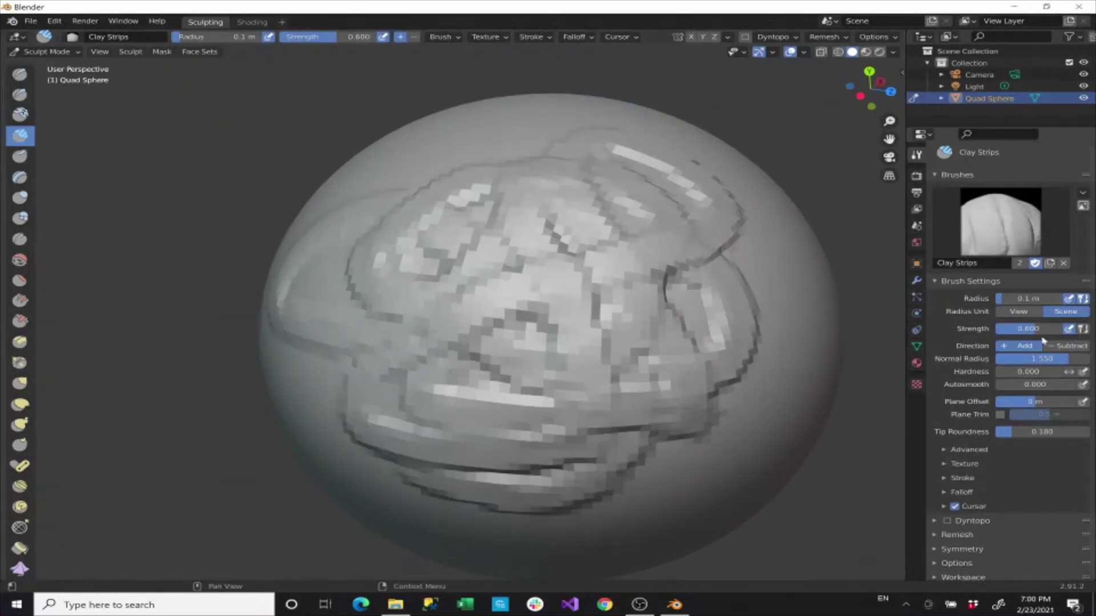
{"action": "left_click_drag", "start_coordinate": [1010, 384], "coordinate": [934, 368]}
{"action": "mouse_move", "coordinate": [534, 203]}
{"action": "left_mouse_down"}
{"action": "mouse_move", "coordinate": [405, 227]}
{"action": "mouse_move", "coordinate": [368, 288]}
{"action": "mouse_move", "coordinate": [394, 394]}
{"action": "mouse_move", "coordinate": [605, 371]}
{"action": "mouse_move", "coordinate": [516, 270]}
{"action": "mouse_move", "coordinate": [605, 291]}
{"action": "mouse_move", "coordinate": [640, 325]}
{"action": "mouse_move", "coordinate": [639, 365]}
{"action": "mouse_move", "coordinate": [532, 351]}
{"action": "mouse_move", "coordinate": [577, 320]}
{"action": "left_mouse_up"}
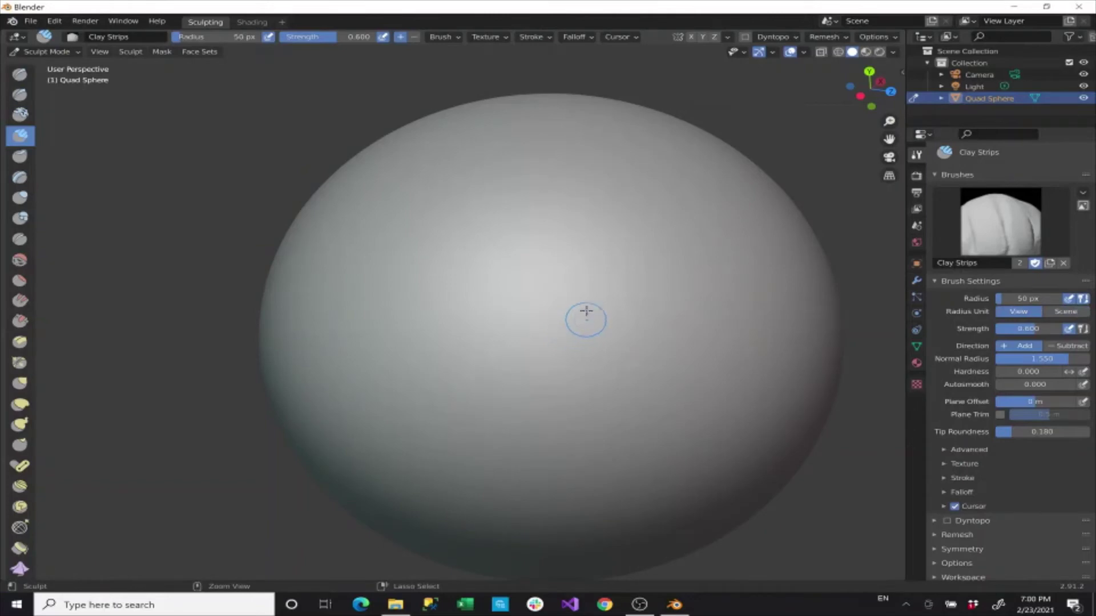
Step: Set the Clay Strips radius unit to Scene and the radius to 0.001 m
{"action": "left_click", "coordinate": [1066, 311]}
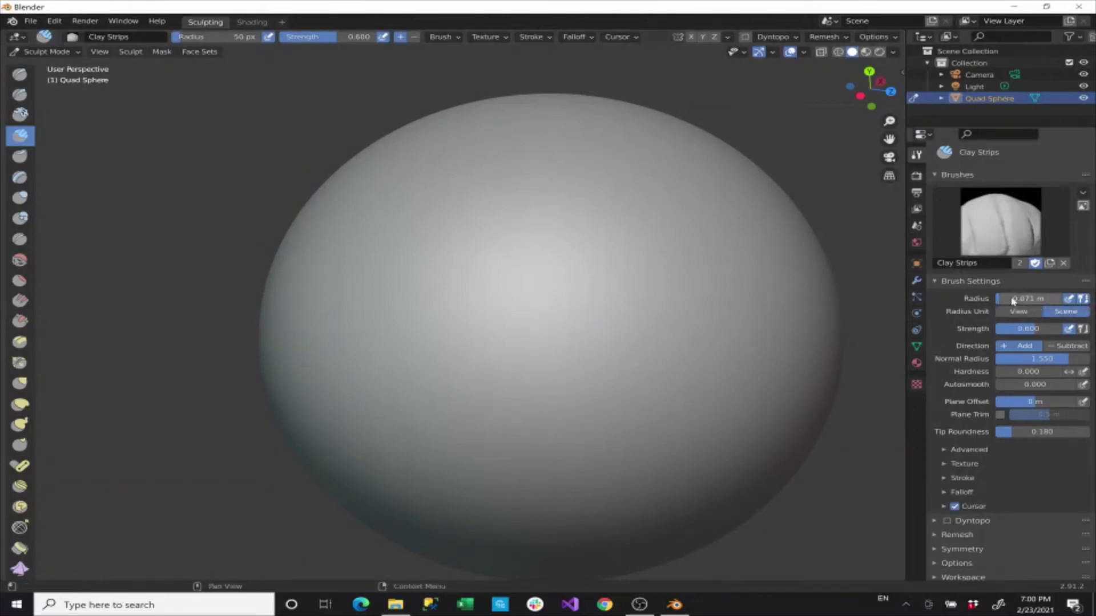
{"action": "left_click", "coordinate": [1013, 300]}
{"action": "type", "text": "0.001"}
{"action": "key", "text": "Return"}
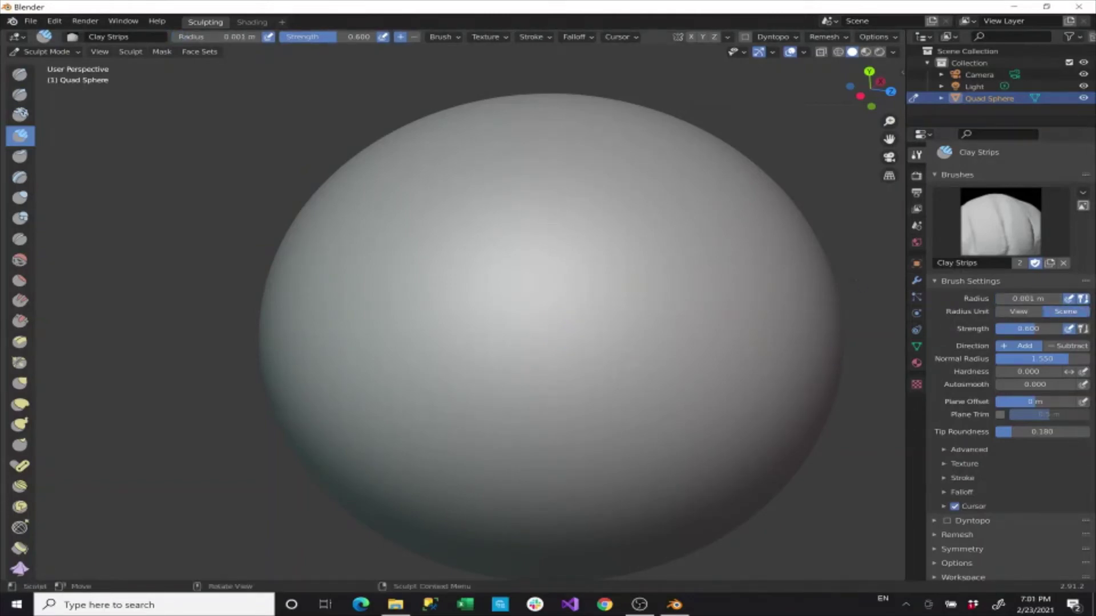
Step: Set the Clay Strips radius to 0.15 m and lay overlapping strips within a rounded area of the sphere
{"action": "left_click_drag", "start_coordinate": [1020, 299], "coordinate": [1053, 299]}
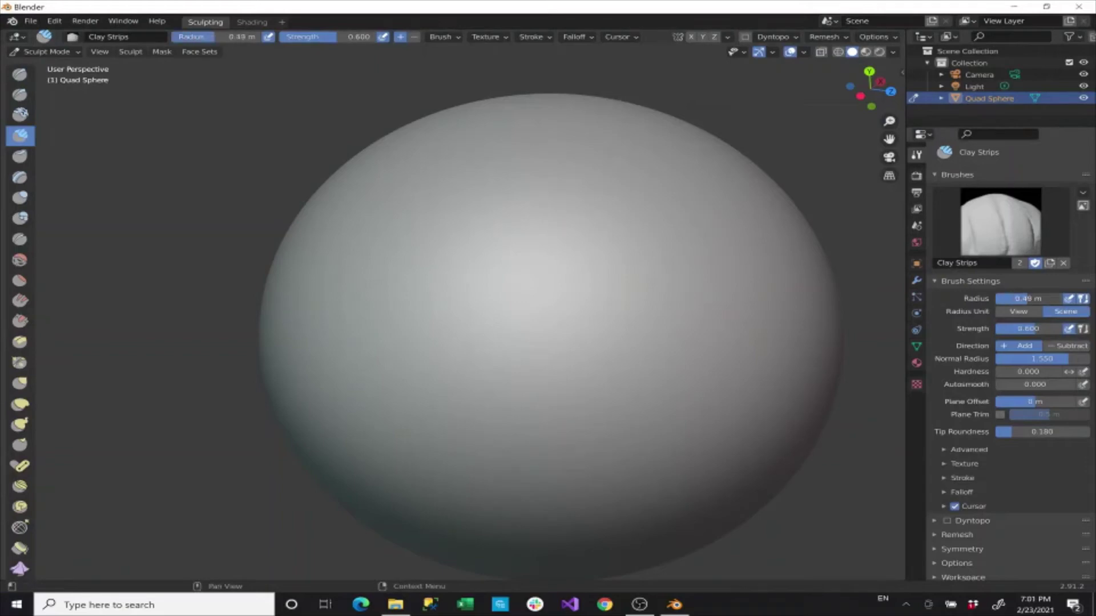
{"action": "mouse_move", "coordinate": [608, 231]}
{"action": "left_mouse_down"}
{"action": "mouse_move", "coordinate": [521, 235]}
{"action": "mouse_move", "coordinate": [443, 297]}
{"action": "mouse_move", "coordinate": [539, 451]}
{"action": "left_mouse_up"}
{"action": "mouse_move", "coordinate": [652, 438]}
{"action": "left_mouse_down"}
{"action": "mouse_move", "coordinate": [737, 286]}
{"action": "mouse_move", "coordinate": [645, 234]}
{"action": "mouse_move", "coordinate": [502, 279]}
{"action": "mouse_move", "coordinate": [702, 294]}
{"action": "left_mouse_up"}
{"action": "mouse_move", "coordinate": [611, 276]}
{"action": "left_mouse_down"}
{"action": "mouse_move", "coordinate": [502, 300]}
{"action": "mouse_move", "coordinate": [656, 297]}
{"action": "mouse_move", "coordinate": [708, 348]}
{"action": "mouse_move", "coordinate": [534, 356]}
{"action": "mouse_move", "coordinate": [702, 360]}
{"action": "mouse_move", "coordinate": [628, 411]}
{"action": "mouse_move", "coordinate": [525, 399]}
{"action": "mouse_move", "coordinate": [694, 369]}
{"action": "left_mouse_up"}
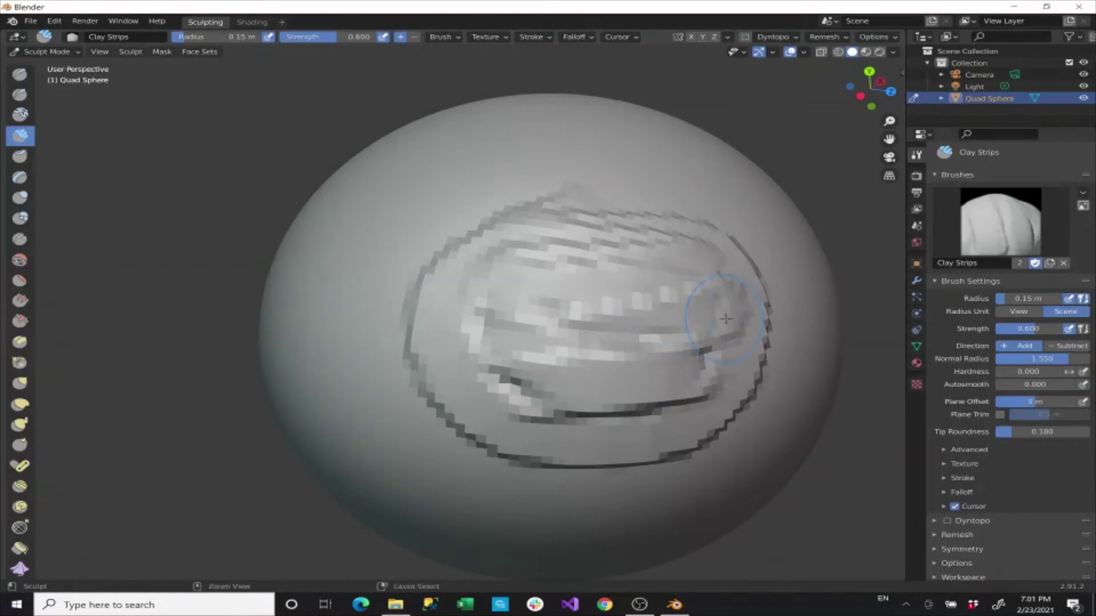
Step: Undo all the Clay Strips strokes on the sphere
{"action": "key", "text": "ctrl+z"}
{"action": "key", "text": "ctrl+z"}
{"action": "key", "text": "ctrl+z"}
{"action": "key", "text": "ctrl+z"}
{"action": "key", "text": "ctrl+z"}
{"action": "key", "text": "ctrl+z"}
{"action": "key", "text": "ctrl+z"}
{"action": "key", "text": "ctrl+z"}
{"action": "key", "text": "ctrl+z"}
{"action": "key", "text": "ctrl+z"}
Step: Set the brush's radius unit to Scene and switch to the Clay Thumb brush
{"action": "left_click", "coordinate": [1066, 312]}
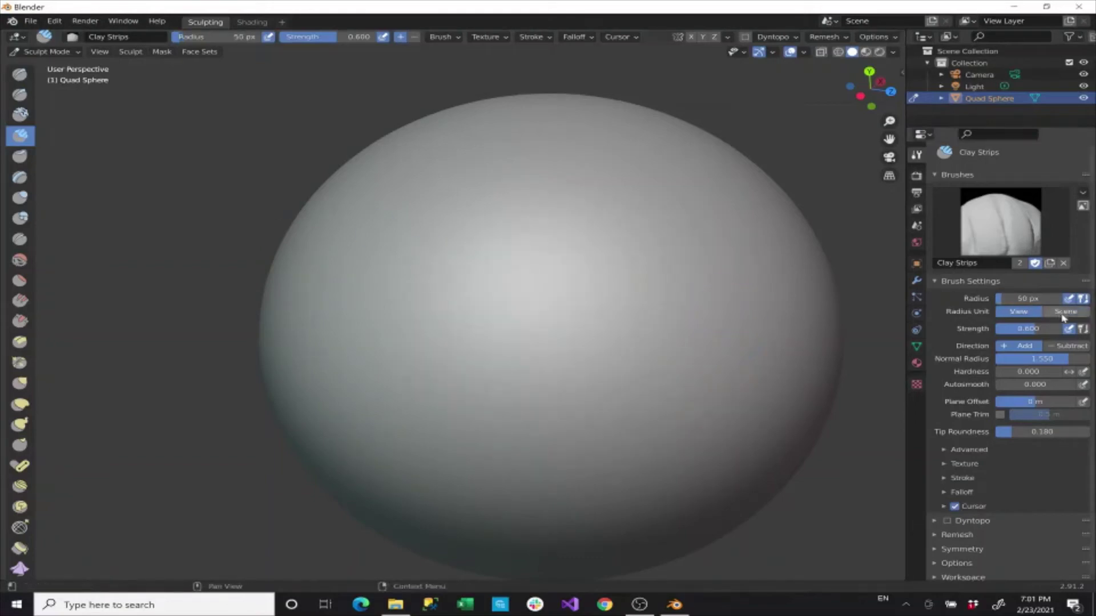
{"action": "left_click", "coordinate": [19, 158]}
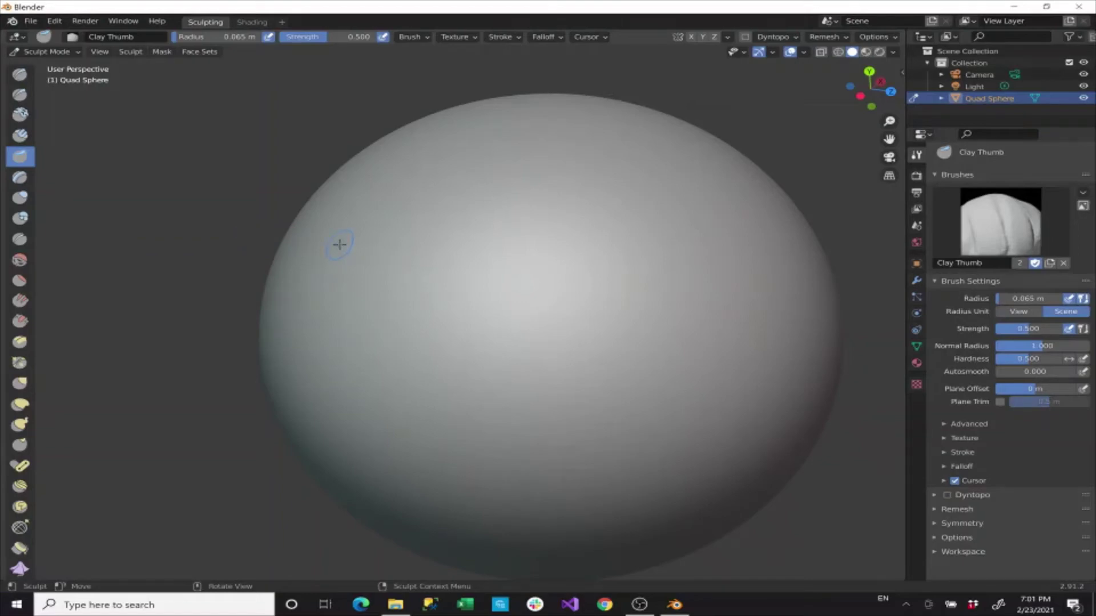
Step: Sculpt several winding Clay Thumb strokes across the front of the sphere with a 0.065 m scene radius
{"action": "mouse_move", "coordinate": [339, 244]}
{"action": "left_mouse_down"}
{"action": "mouse_move", "coordinate": [626, 279]}
{"action": "mouse_move", "coordinate": [628, 325]}
{"action": "mouse_move", "coordinate": [593, 351]}
{"action": "mouse_move", "coordinate": [425, 366]}
{"action": "mouse_move", "coordinate": [382, 423]}
{"action": "mouse_move", "coordinate": [572, 438]}
{"action": "mouse_move", "coordinate": [696, 400]}
{"action": "mouse_move", "coordinate": [709, 298]}
{"action": "mouse_move", "coordinate": [701, 261]}
{"action": "left_mouse_up"}
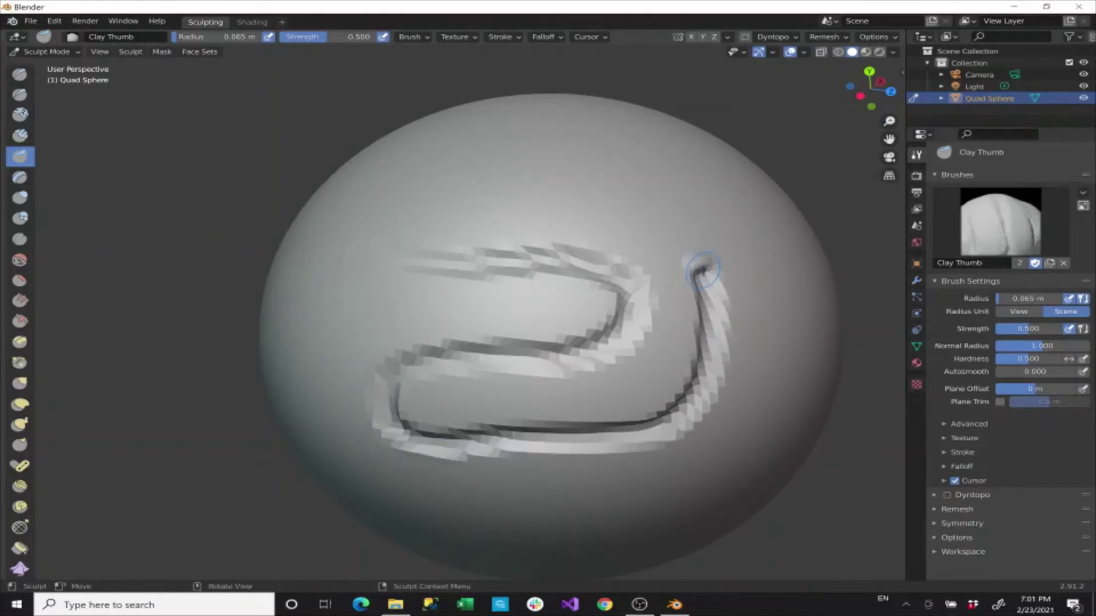
{"action": "mouse_move", "coordinate": [633, 188]}
{"action": "left_mouse_down"}
{"action": "mouse_move", "coordinate": [442, 174]}
{"action": "mouse_move", "coordinate": [380, 209]}
{"action": "mouse_move", "coordinate": [325, 293]}
{"action": "mouse_move", "coordinate": [381, 288]}
{"action": "mouse_move", "coordinate": [497, 227]}
{"action": "mouse_move", "coordinate": [508, 313]}
{"action": "mouse_move", "coordinate": [606, 368]}
{"action": "mouse_move", "coordinate": [556, 368]}
{"action": "left_mouse_up"}
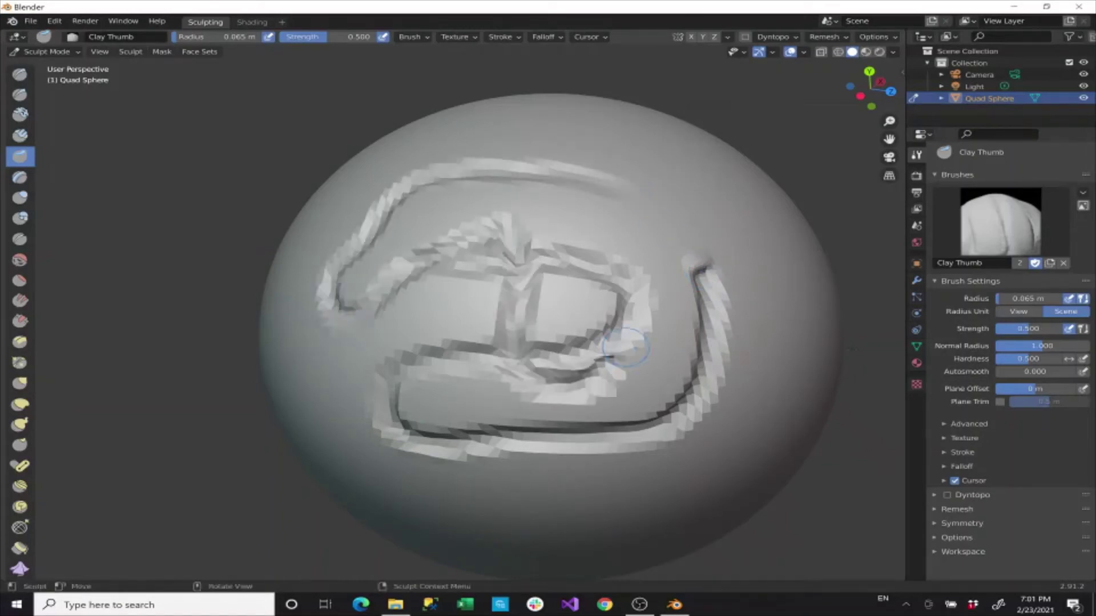
{"action": "left_click", "coordinate": [1005, 314]}
{"action": "left_click", "coordinate": [1065, 313]}
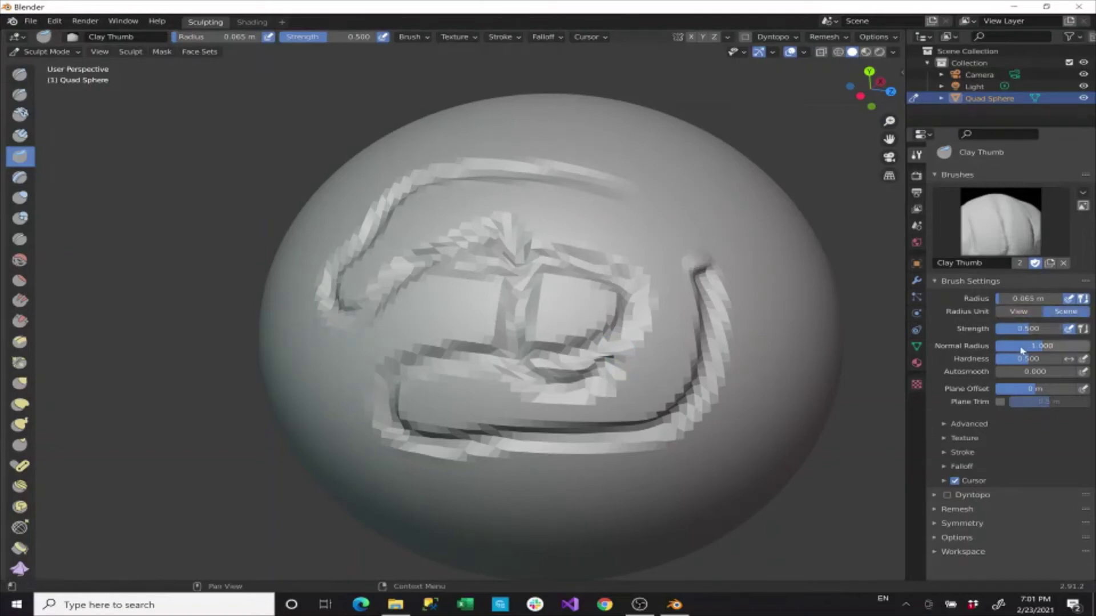
{"action": "scroll", "coordinate": [663, 280], "scroll_direction": "up", "scroll_amount": 6}
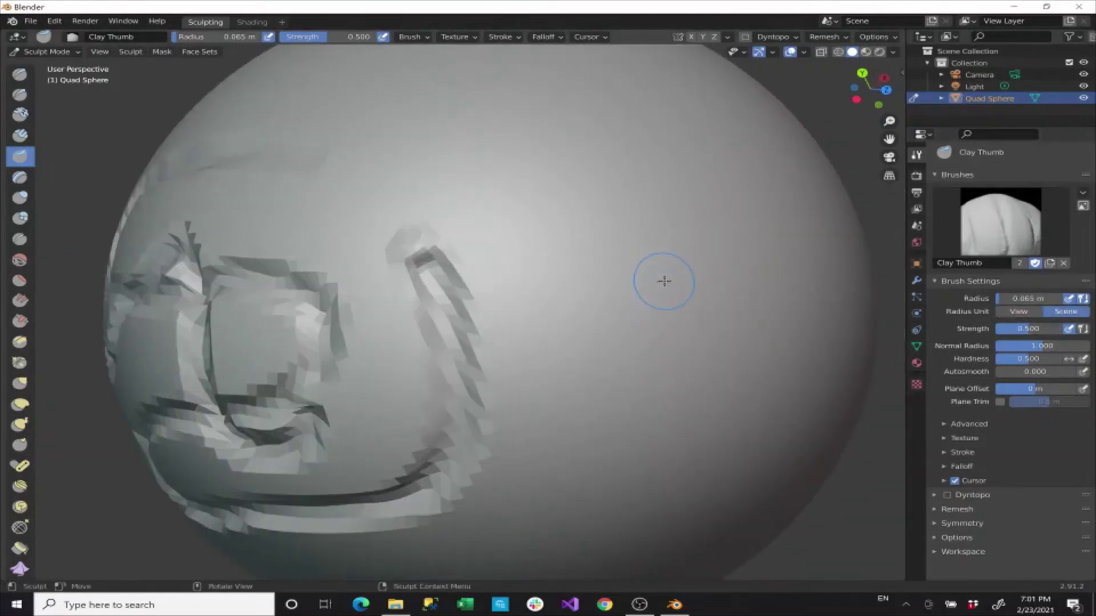
{"action": "middle_click_drag", "start_coordinate": [663, 281], "coordinate": [659, 294]}
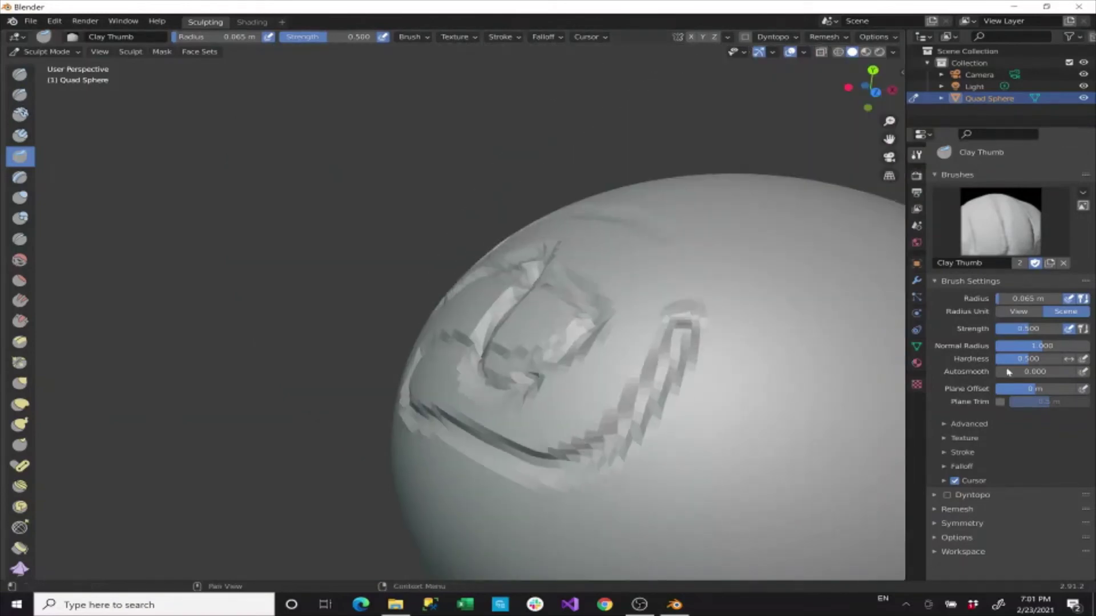
Step: Set the Clay Thumb hardness to 0 and sculpt curved, crossing strokes on the smooth area beside the existing ones
{"action": "mouse_move", "coordinate": [1006, 371]}
{"action": "left_mouse_down"}
{"action": "mouse_move", "coordinate": [1026, 371]}
{"action": "mouse_move", "coordinate": [995, 371]}
{"action": "left_mouse_up"}
{"action": "mouse_move", "coordinate": [751, 300]}
{"action": "left_mouse_down"}
{"action": "mouse_move", "coordinate": [795, 345]}
{"action": "mouse_move", "coordinate": [782, 409]}
{"action": "mouse_move", "coordinate": [700, 528]}
{"action": "mouse_move", "coordinate": [824, 468]}
{"action": "mouse_move", "coordinate": [819, 320]}
{"action": "mouse_move", "coordinate": [847, 237]}
{"action": "mouse_move", "coordinate": [782, 235]}
{"action": "left_mouse_up"}
{"action": "left_click_drag", "start_coordinate": [1027, 358], "coordinate": [996, 359]}
{"action": "middle_click_drag", "start_coordinate": [850, 303], "coordinate": [709, 311]}
{"action": "mouse_move", "coordinate": [731, 382]}
{"action": "left_mouse_down"}
{"action": "mouse_move", "coordinate": [656, 434]}
{"action": "mouse_move", "coordinate": [604, 354]}
{"action": "mouse_move", "coordinate": [725, 231]}
{"action": "mouse_move", "coordinate": [633, 191]}
{"action": "left_mouse_up"}
{"action": "mouse_move", "coordinate": [501, 259]}
{"action": "left_mouse_down"}
{"action": "mouse_move", "coordinate": [505, 348]}
{"action": "mouse_move", "coordinate": [693, 465]}
{"action": "mouse_move", "coordinate": [699, 453]}
{"action": "left_mouse_up"}
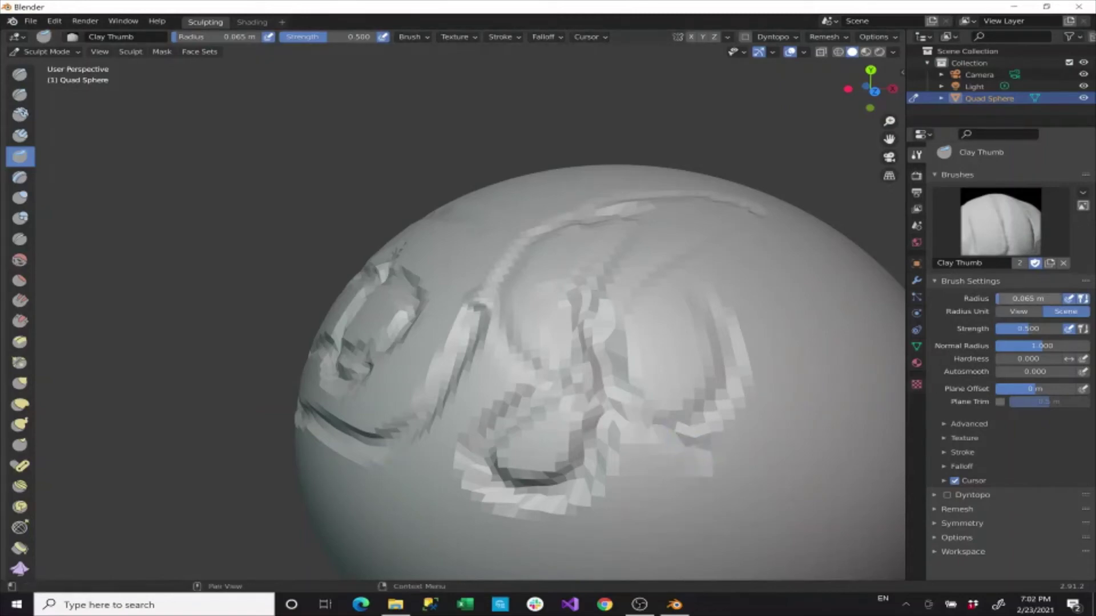
Step: Set the brush radius to 0.23 m, and undo all the Clay Thumb strokes and setting changes
{"action": "left_click_drag", "start_coordinate": [1021, 299], "coordinate": [1067, 298]}
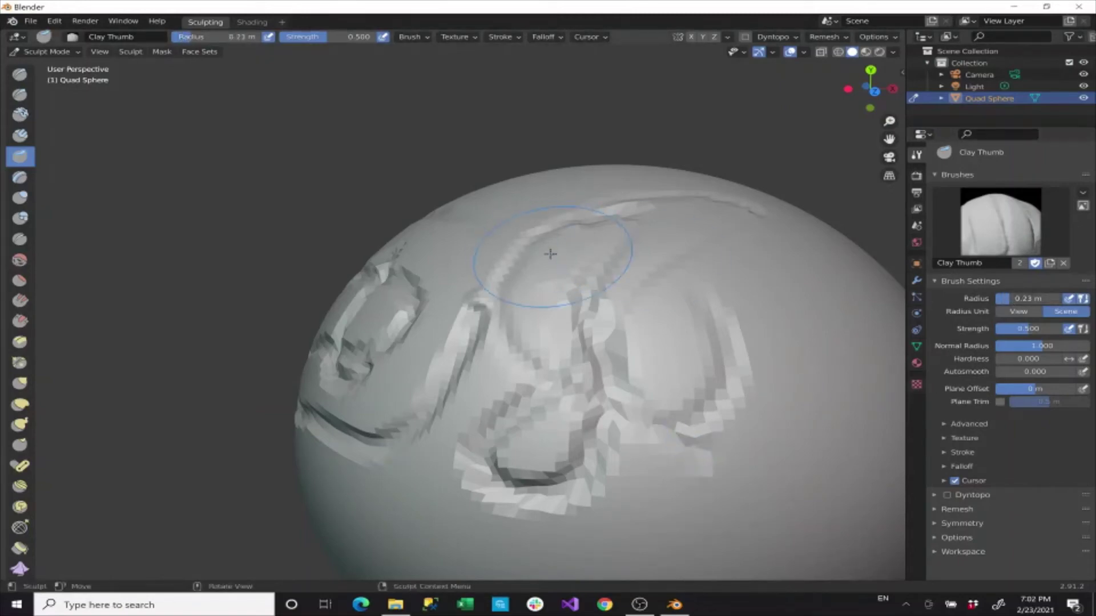
{"action": "key", "text": "ctrl+z"}
{"action": "key", "text": "ctrl+z"}
{"action": "key", "text": "ctrl+z"}
{"action": "key", "text": "ctrl+z"}
{"action": "key", "text": "ctrl+z"}
{"action": "key", "text": "ctrl+z"}
{"action": "key", "text": "ctrl+z"}
{"action": "key", "text": "ctrl+z"}
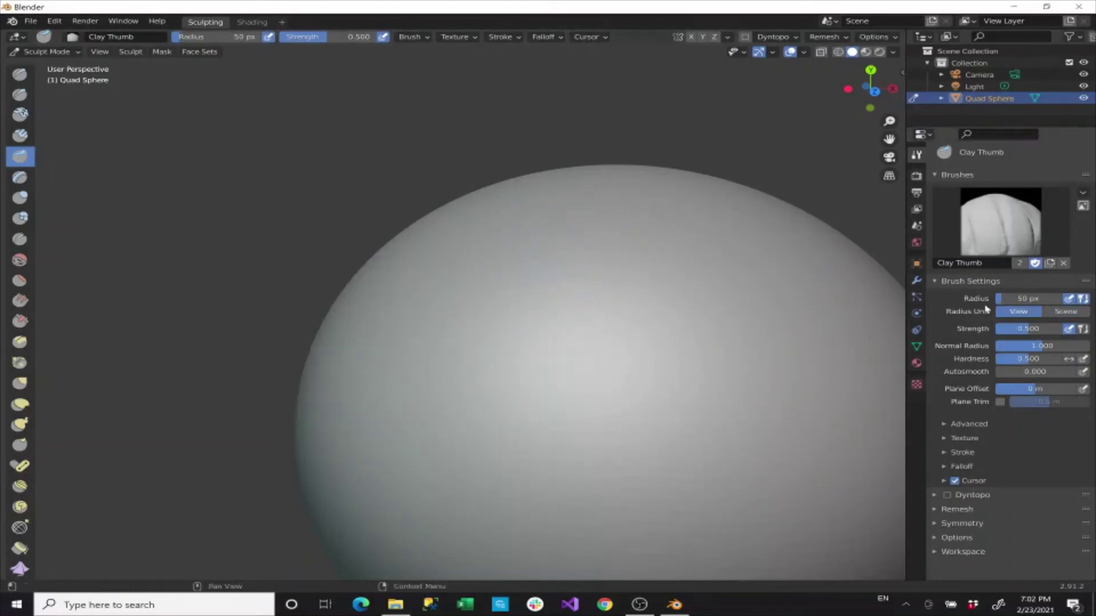
Step: Set the radius unit to Scene and the radius to 0.25 m, and sculpt broad curling Clay Thumb strokes on the sphere
{"action": "left_click", "coordinate": [1047, 312]}
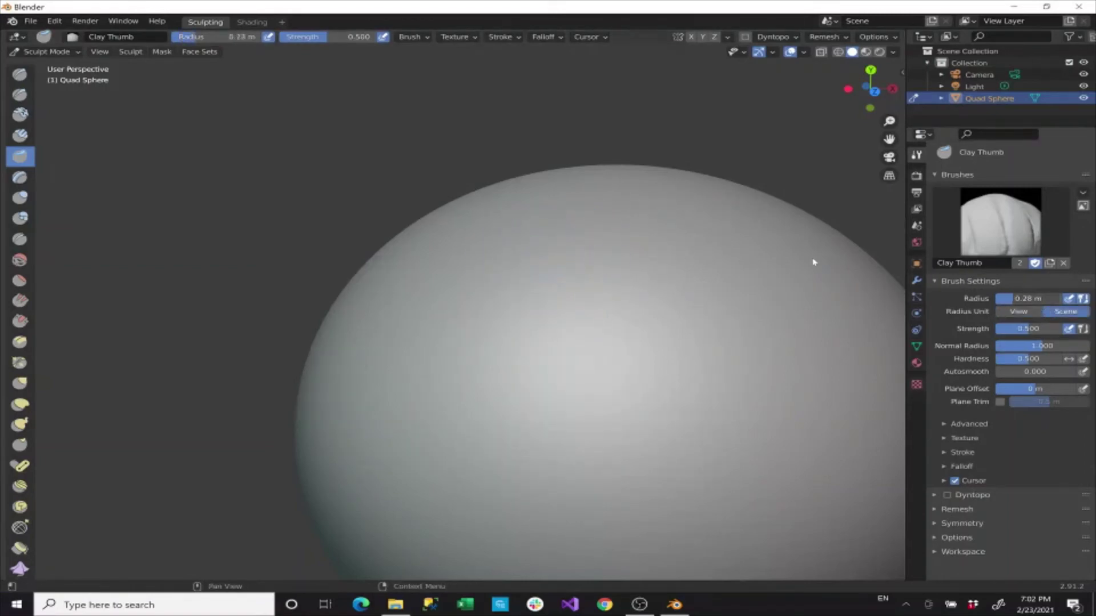
{"action": "mouse_move", "coordinate": [584, 291]}
{"action": "left_mouse_down"}
{"action": "mouse_move", "coordinate": [509, 371]}
{"action": "mouse_move", "coordinate": [559, 514]}
{"action": "mouse_move", "coordinate": [721, 461]}
{"action": "left_mouse_up"}
{"action": "left_click_drag", "start_coordinate": [763, 424], "coordinate": [586, 336]}
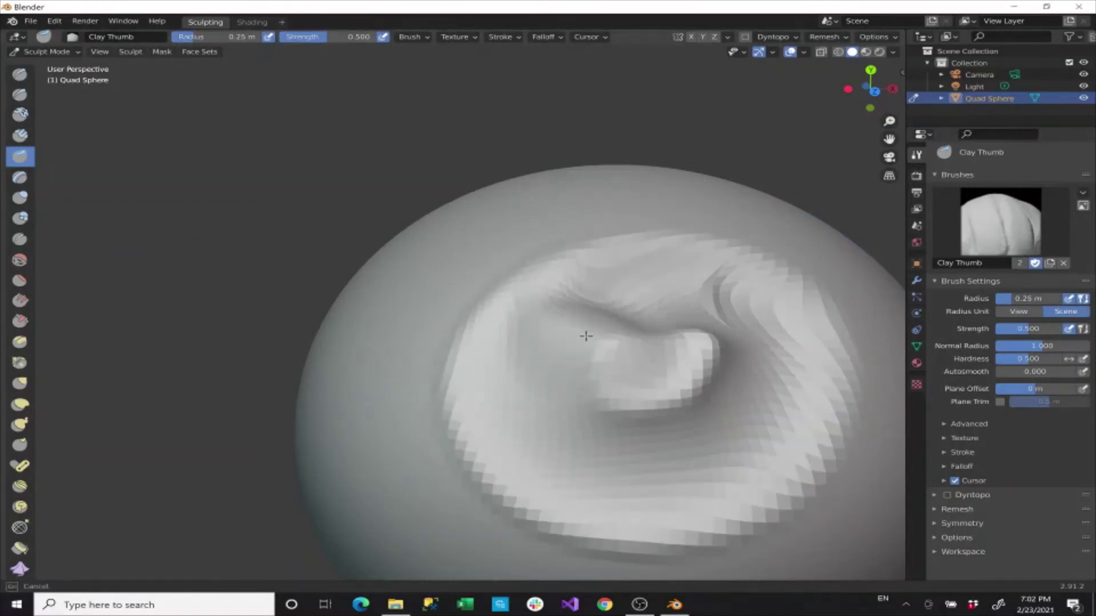
Step: Undo the broad Clay Thumb strokes on the sphere
{"action": "key", "text": "ctrl+z"}
{"action": "key", "text": "ctrl+z"}
{"action": "key", "text": "ctrl+z"}
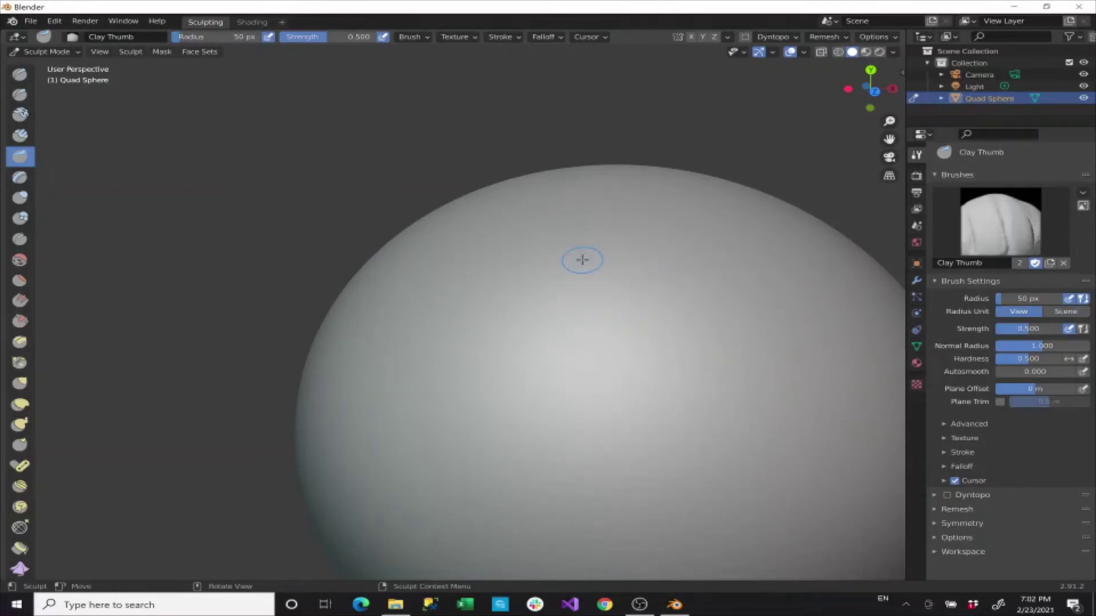
{"action": "mouse_move", "coordinate": [604, 274]}
{"action": "middle_mouse_down"}
{"action": "mouse_move", "coordinate": [587, 286]}
{"action": "mouse_move", "coordinate": [599, 285]}
{"action": "mouse_move", "coordinate": [592, 260]}
{"action": "middle_mouse_up"}
{"action": "scroll", "coordinate": [592, 261], "scroll_direction": "up", "scroll_amount": 2}
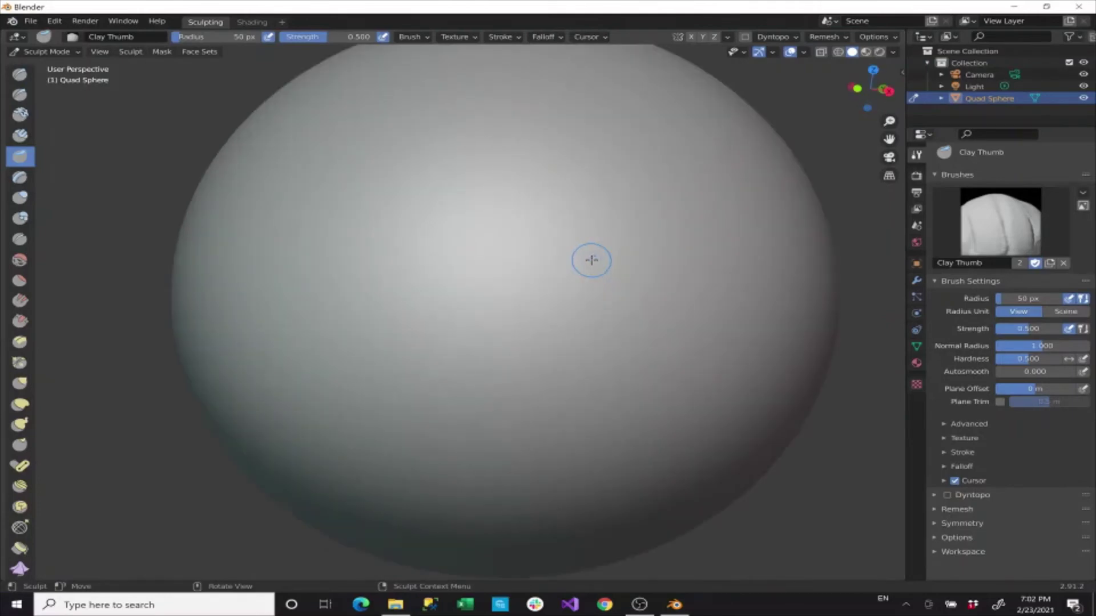
{"action": "scroll", "coordinate": [591, 260], "scroll_direction": "down", "scroll_amount": 4}
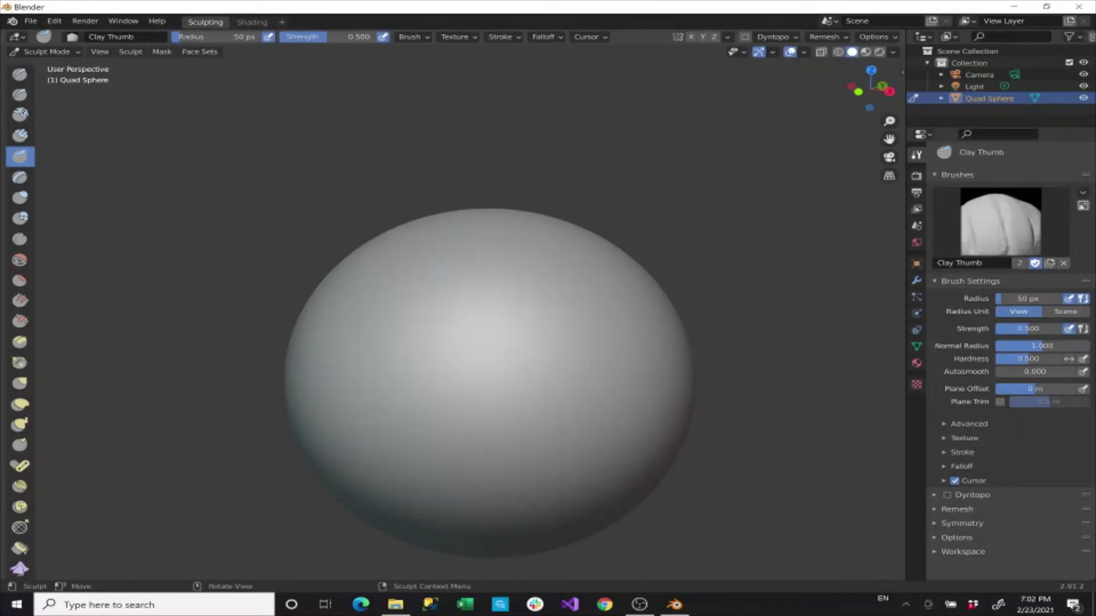
{"action": "scroll", "coordinate": [525, 237], "scroll_direction": "up", "scroll_amount": 3}
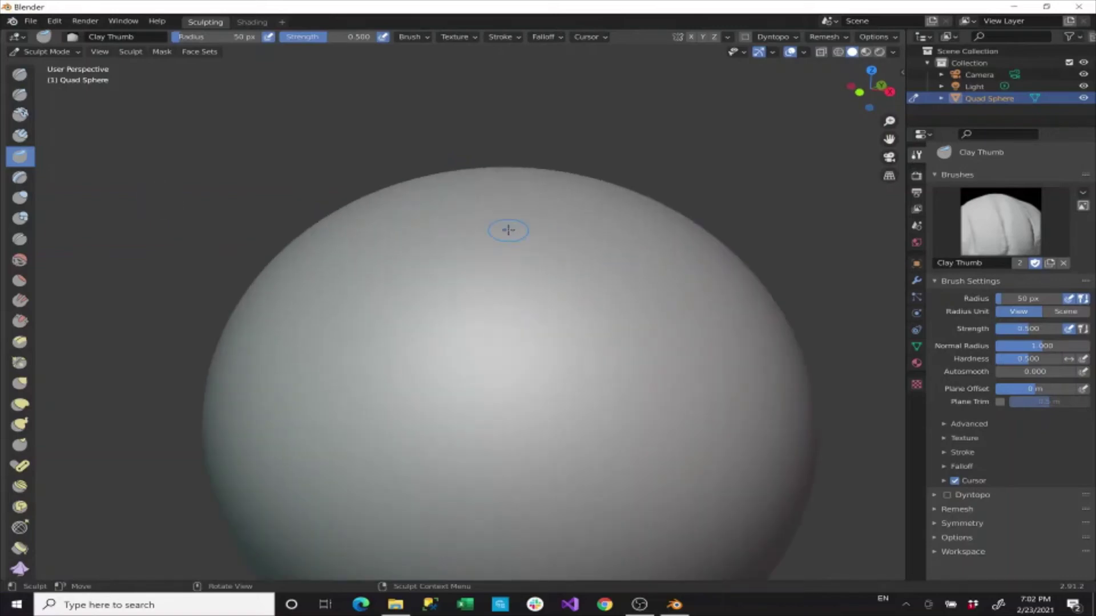
{"action": "scroll", "coordinate": [512, 232], "scroll_direction": "up", "scroll_amount": 2}
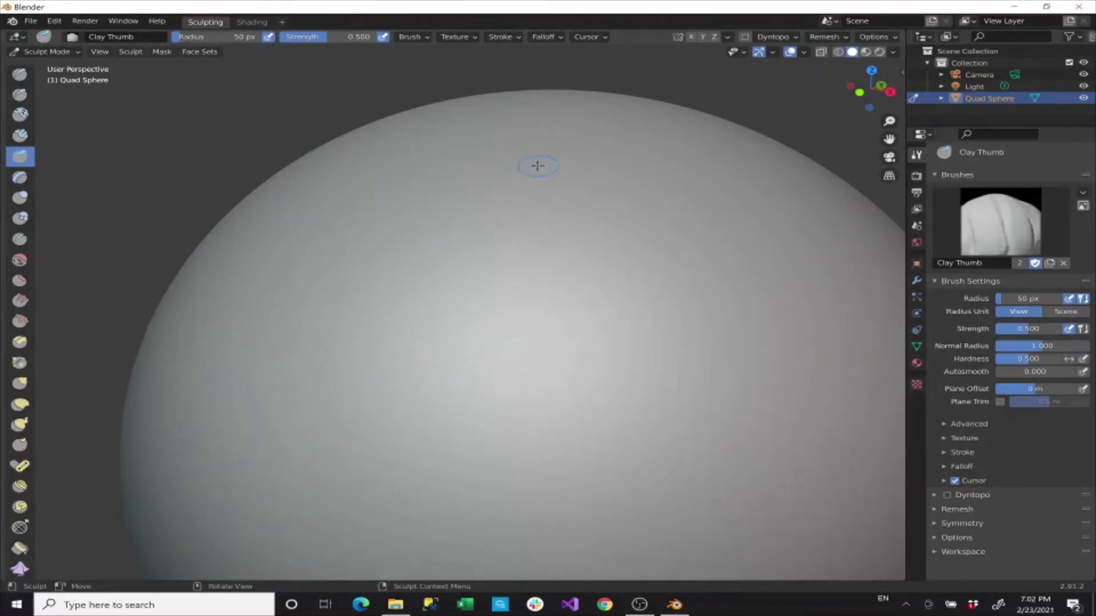
Step: Switch to the Layer brush and sculpt four separate diagonal bands on the sphere with a 50 px radius
{"action": "left_click", "coordinate": [19, 177]}
{"action": "scroll", "coordinate": [345, 242], "scroll_direction": "down", "scroll_amount": 2}
{"action": "left_click_drag", "start_coordinate": [315, 263], "coordinate": [542, 240]}
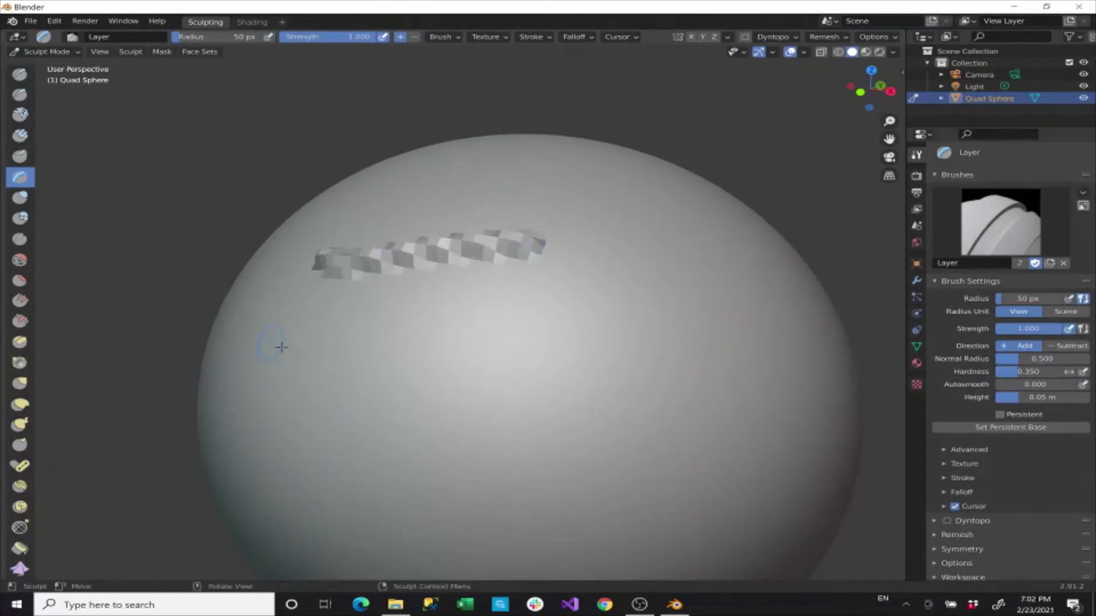
{"action": "left_click_drag", "start_coordinate": [280, 346], "coordinate": [526, 313]}
{"action": "mouse_move", "coordinate": [526, 313]}
{"action": "middle_mouse_down"}
{"action": "mouse_move", "coordinate": [516, 314]}
{"action": "mouse_move", "coordinate": [518, 371]}
{"action": "middle_mouse_up"}
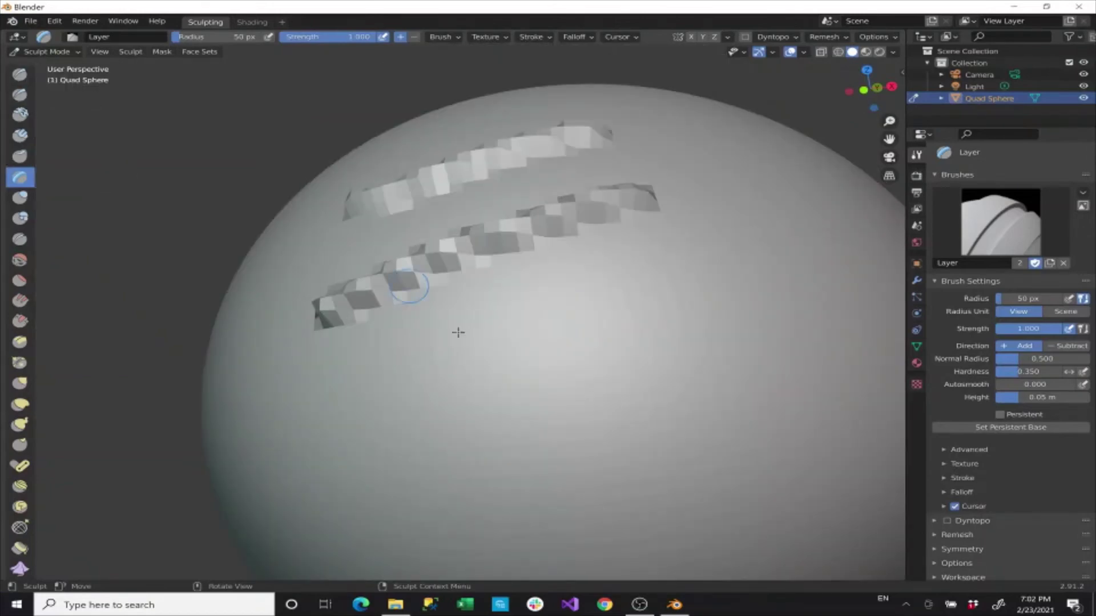
{"action": "left_click_drag", "start_coordinate": [394, 394], "coordinate": [485, 378]}
{"action": "left_click_drag", "start_coordinate": [569, 341], "coordinate": [697, 256]}
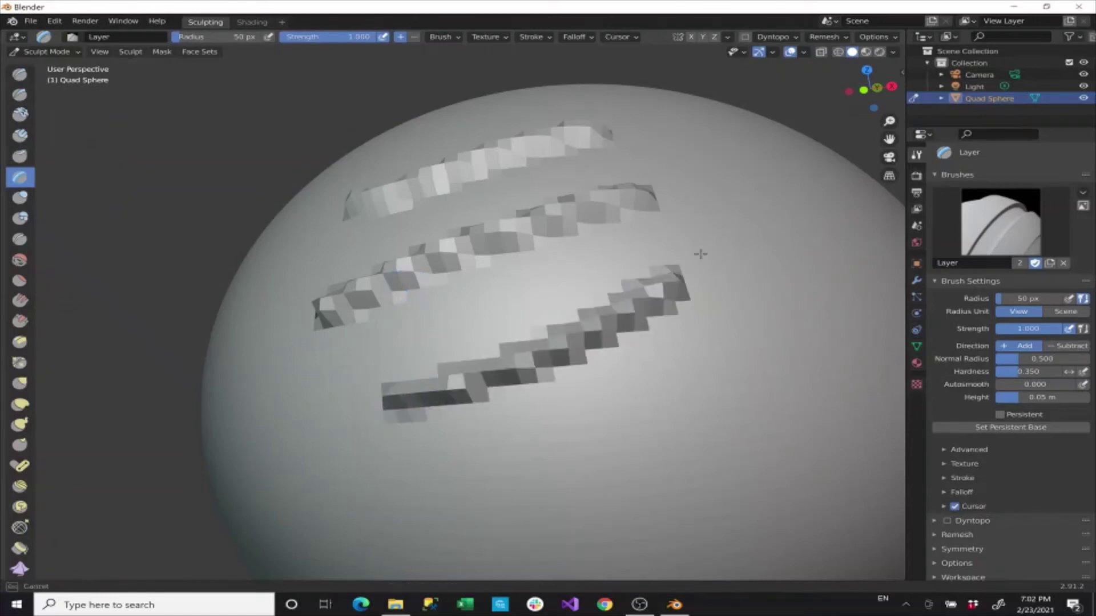
{"action": "mouse_move", "coordinate": [765, 264]}
{"action": "left_mouse_down"}
{"action": "mouse_move", "coordinate": [777, 290]}
{"action": "mouse_move", "coordinate": [648, 427]}
{"action": "left_mouse_up"}
Step: Set the Layer brush to Scene units with a 0.15 m radius and sculpt wide strokes across the existing bands
{"action": "left_click", "coordinate": [1064, 312]}
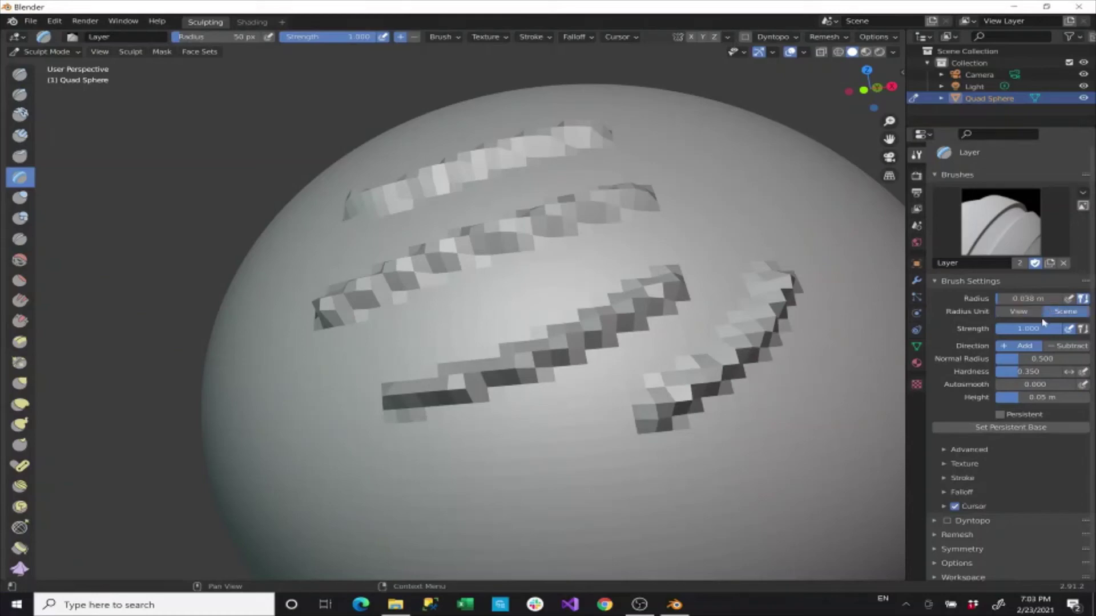
{"action": "left_click_drag", "start_coordinate": [1022, 297], "coordinate": [1034, 298]}
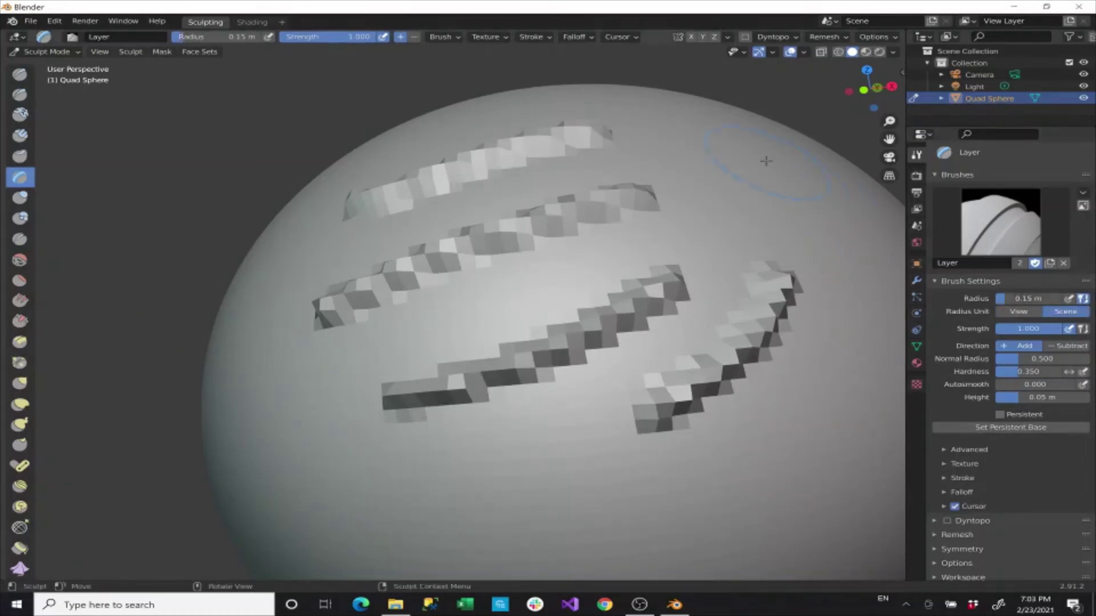
{"action": "mouse_move", "coordinate": [759, 151]}
{"action": "left_mouse_down"}
{"action": "mouse_move", "coordinate": [616, 247]}
{"action": "mouse_move", "coordinate": [513, 290]}
{"action": "left_mouse_up"}
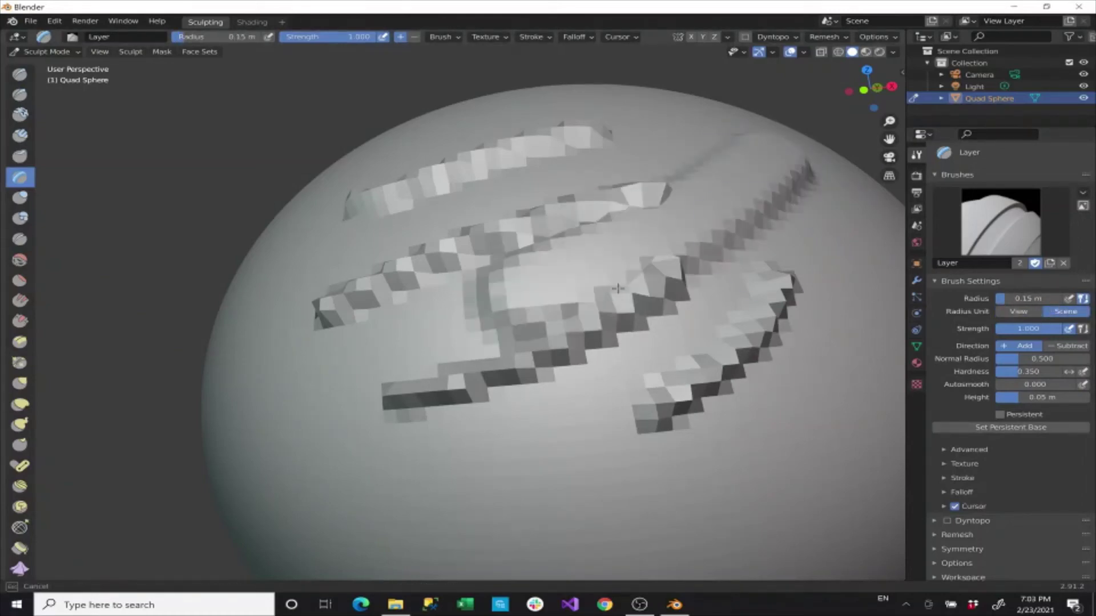
{"action": "mouse_move", "coordinate": [811, 212]}
{"action": "left_mouse_down"}
{"action": "mouse_move", "coordinate": [805, 246]}
{"action": "mouse_move", "coordinate": [713, 365]}
{"action": "mouse_move", "coordinate": [555, 358]}
{"action": "mouse_move", "coordinate": [702, 284]}
{"action": "left_mouse_up"}
{"action": "middle_click_drag", "start_coordinate": [702, 283], "coordinate": [782, 477]}
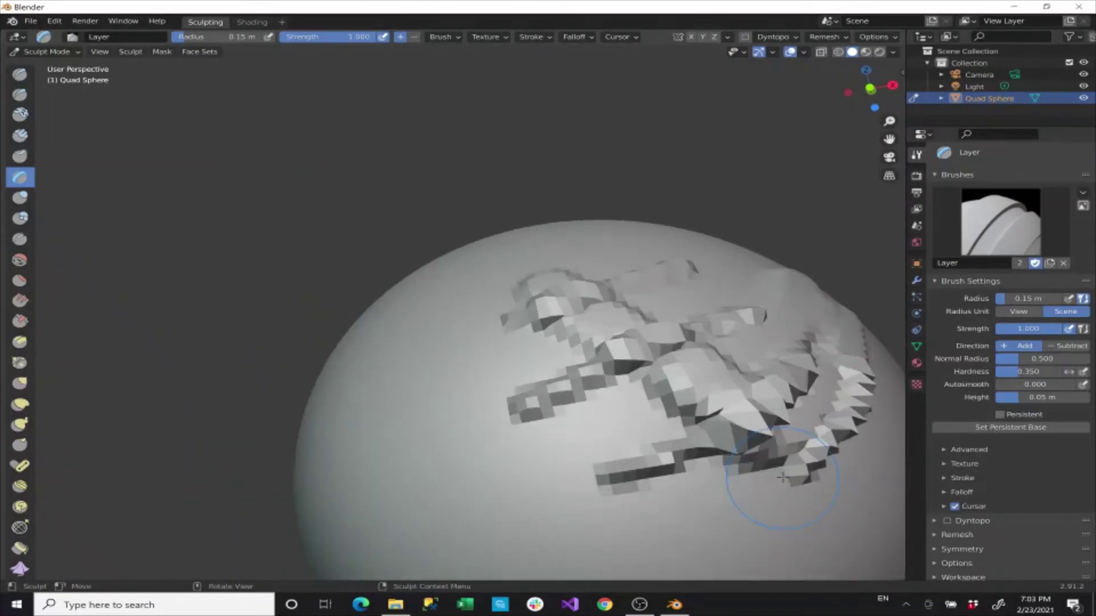
Step: Undo the wide Layer strokes and the diagonal bands beneath them
{"action": "key", "text": "ctrl+z"}
{"action": "key", "text": "ctrl+z"}
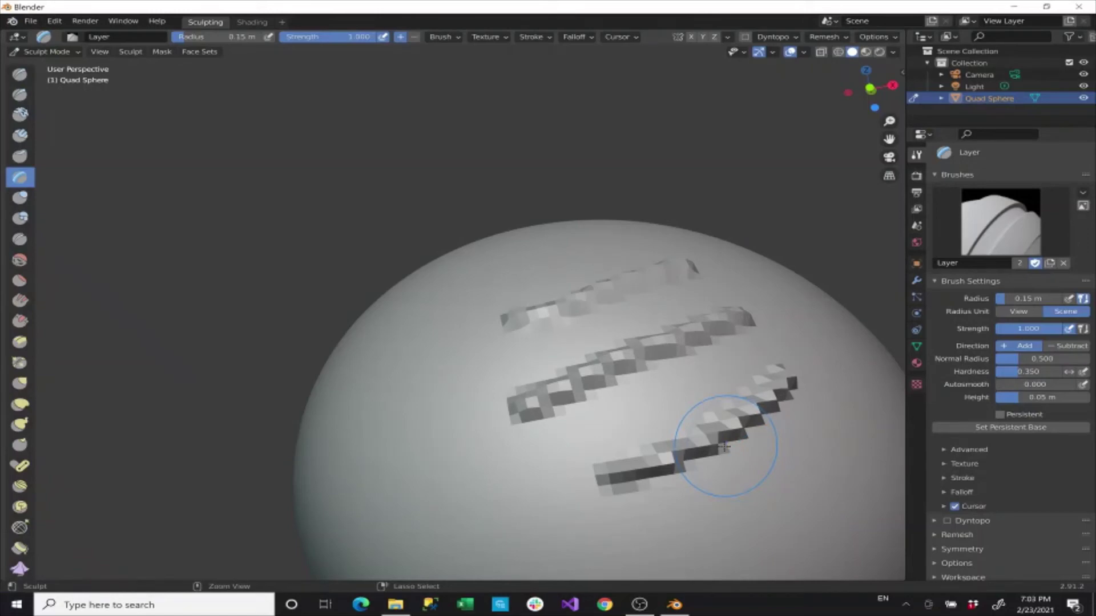
{"action": "key", "text": "ctrl+z"}
Step: Sculpt three roughly parallel Layer bands near the sphere's top with a 50 px radius, and undo them
{"action": "mouse_move", "coordinate": [762, 308]}
{"action": "left_mouse_down"}
{"action": "mouse_move", "coordinate": [681, 339]}
{"action": "mouse_move", "coordinate": [591, 395]}
{"action": "left_mouse_up"}
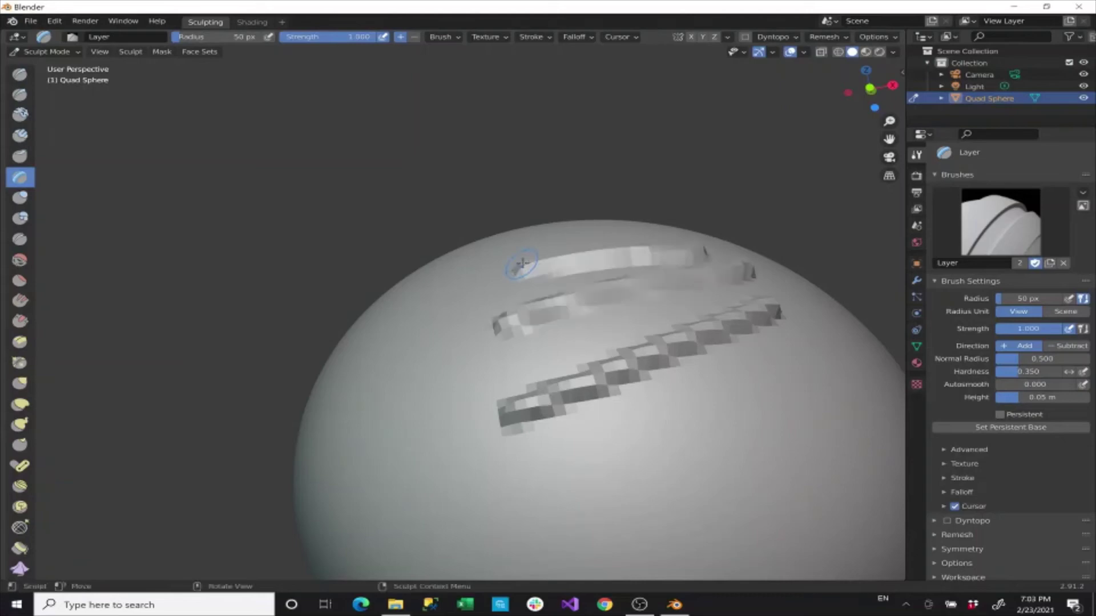
{"action": "key", "text": "ctrl+z"}
{"action": "key", "text": "ctrl+z"}
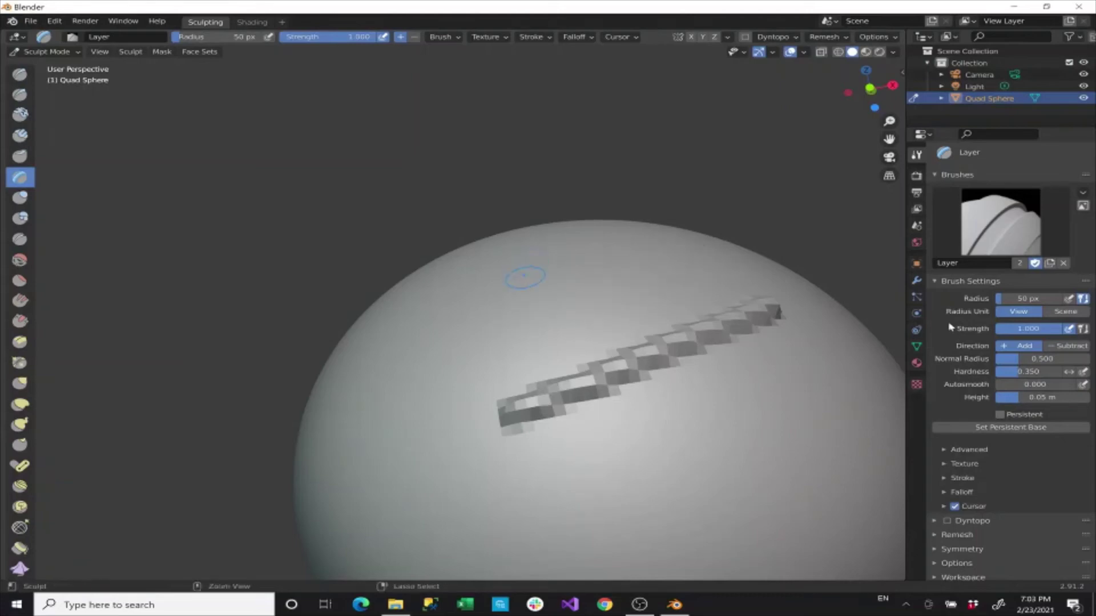
{"action": "key", "text": "ctrl+z"}
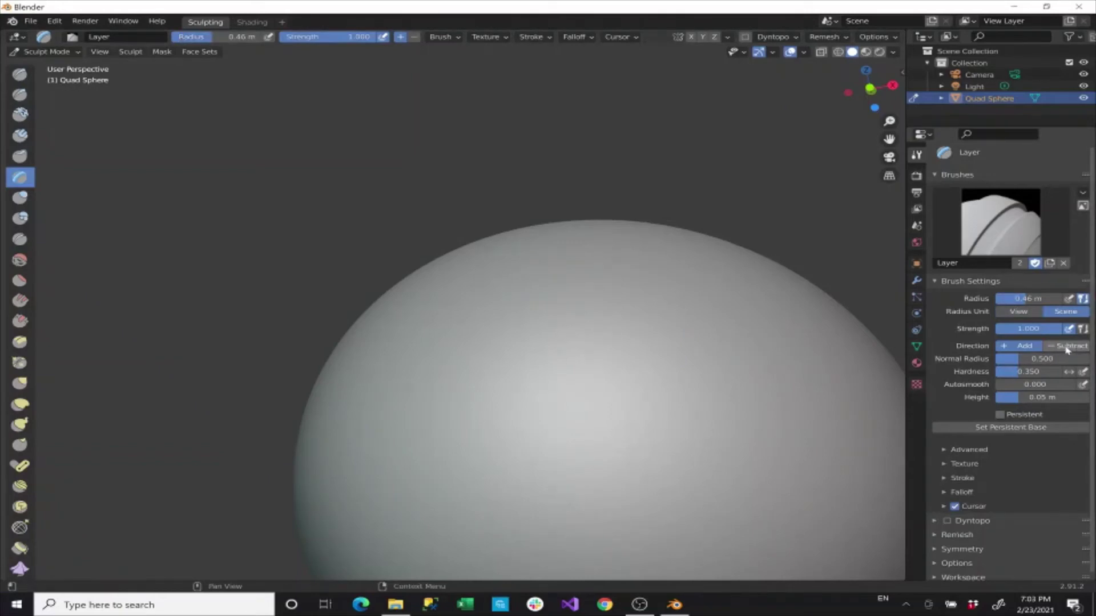
Step: Set the Layer brush to a 0.46 m scene radius and the Subtract direction, and carve two wide grooves into the sphere
{"action": "left_click", "coordinate": [1065, 350]}
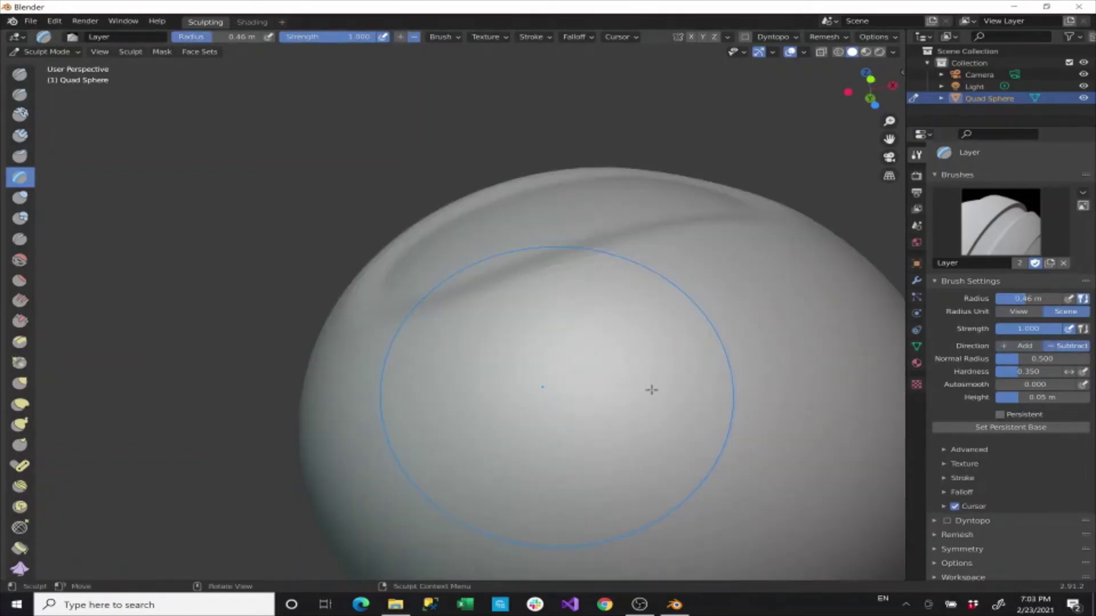
{"action": "left_click_drag", "start_coordinate": [732, 376], "coordinate": [681, 381]}
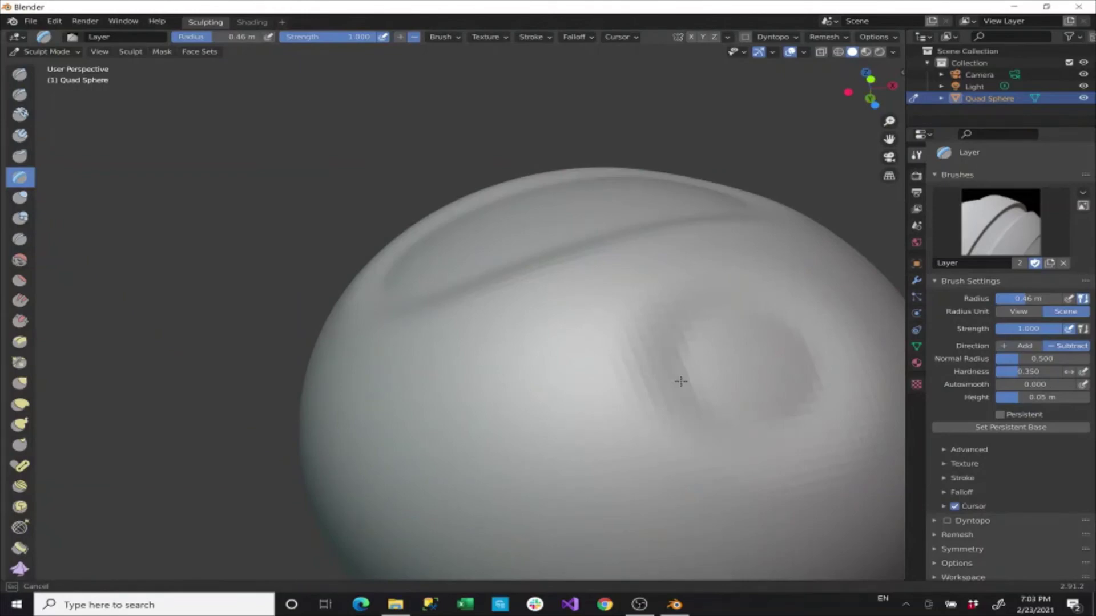
{"action": "scroll", "coordinate": [681, 381], "scroll_direction": "down", "scroll_amount": 3}
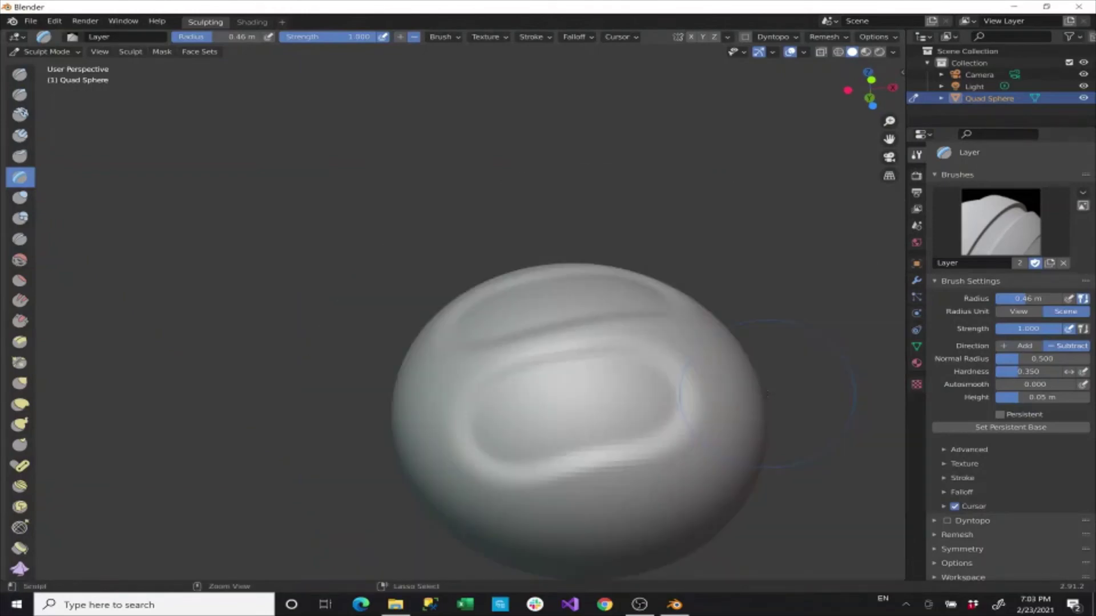
Step: Undo the carved grooves and the brush's Subtract direction
{"action": "key", "text": "ctrl+z"}
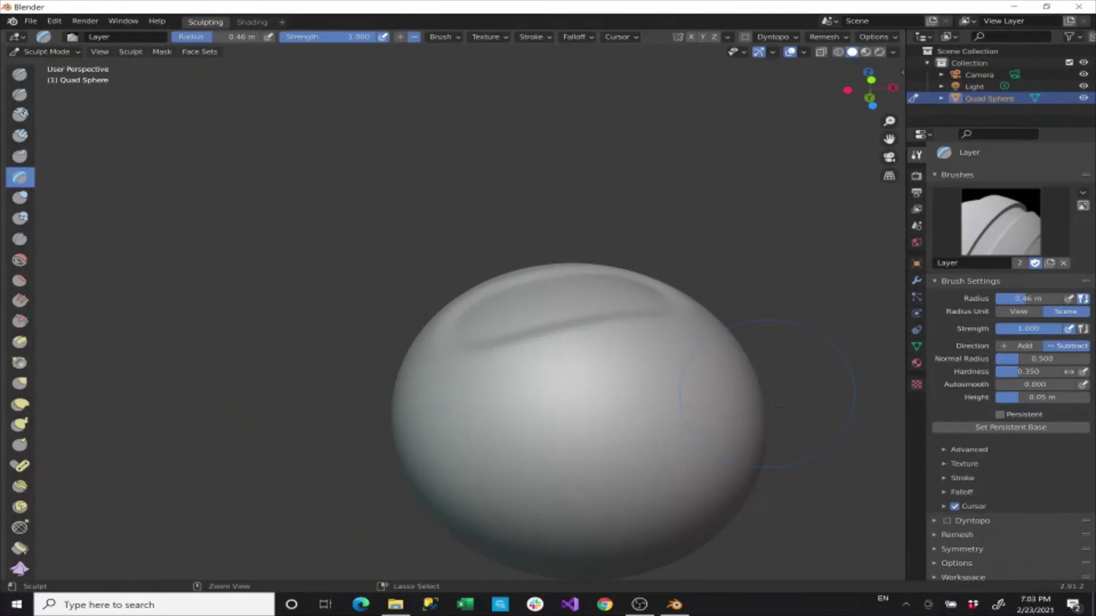
{"action": "key", "text": "ctrl+z"}
{"action": "key", "text": "ctrl+z"}
{"action": "key", "text": "ctrl+z"}
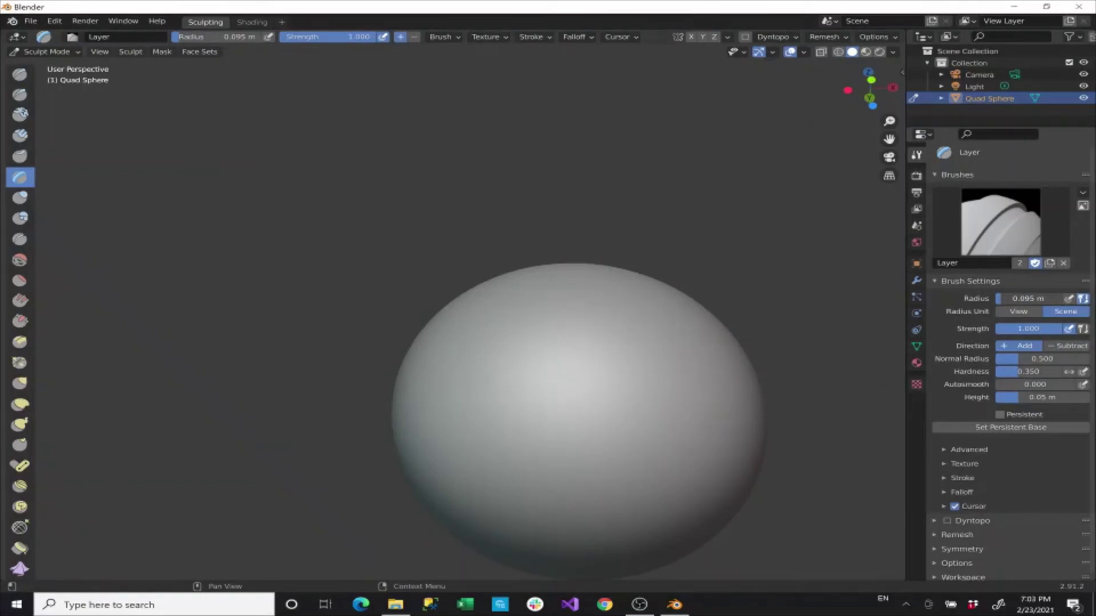
Step: Set the Layer brush to radius 0.11 m, hardness 0.195, autosmooth 0.256 and height 0.0139 m, and sculpt short diagonal bands
{"action": "scroll", "coordinate": [574, 372], "scroll_direction": "up", "scroll_amount": 3}
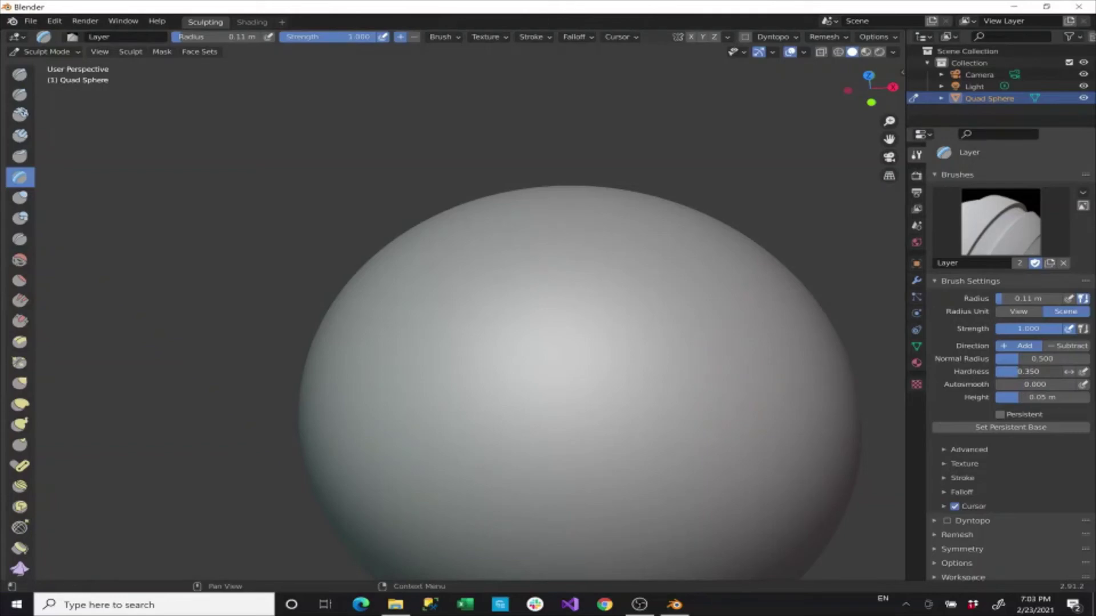
{"action": "mouse_move", "coordinate": [1019, 397]}
{"action": "left_mouse_down"}
{"action": "mouse_move", "coordinate": [1031, 397]}
{"action": "mouse_move", "coordinate": [1000, 397]}
{"action": "left_mouse_up"}
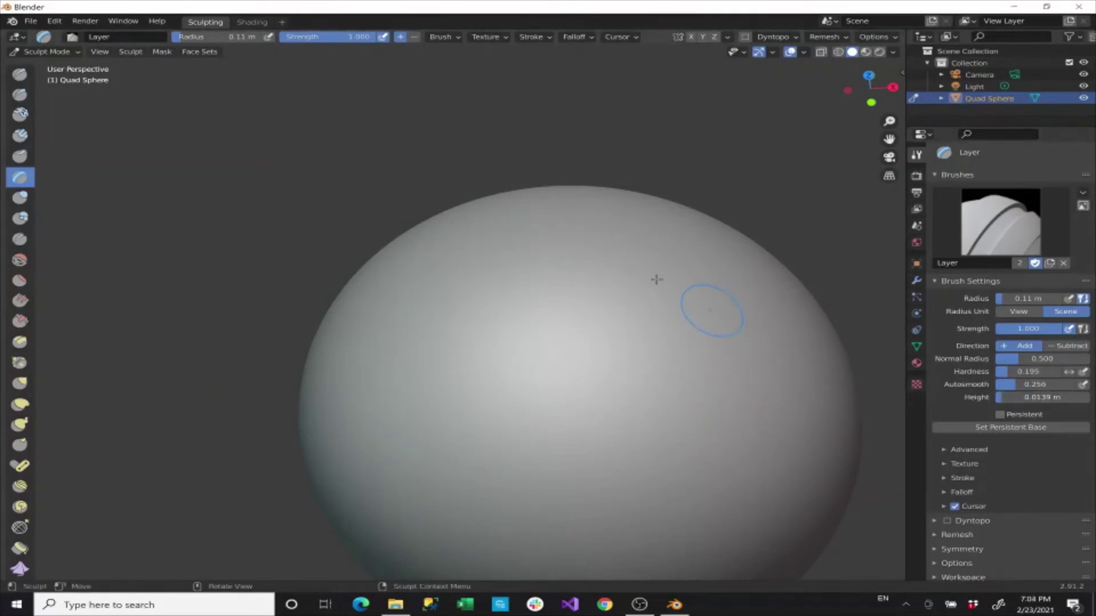
{"action": "left_click_drag", "start_coordinate": [656, 279], "coordinate": [558, 374]}
{"action": "left_click_drag", "start_coordinate": [756, 333], "coordinate": [680, 385]}
{"action": "left_click_drag", "start_coordinate": [792, 405], "coordinate": [792, 404]}
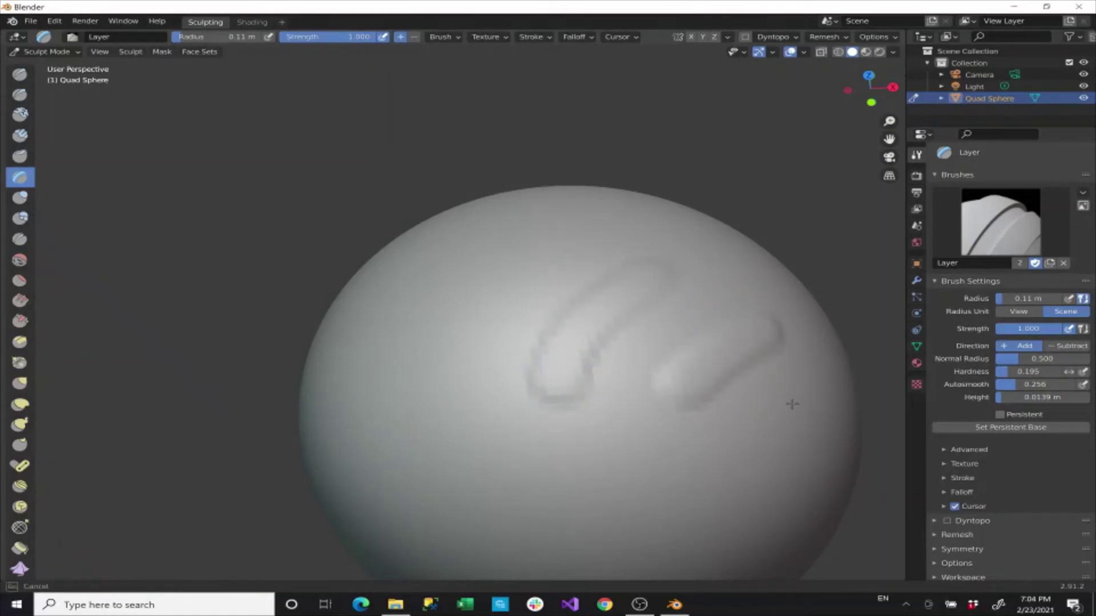
Step: Set the Layer brush height to 0 m and try a stroke on the sphere
{"action": "mouse_move", "coordinate": [1001, 397]}
{"action": "left_mouse_down"}
{"action": "mouse_move", "coordinate": [1051, 397]}
{"action": "mouse_move", "coordinate": [629, 240]}
{"action": "mouse_move", "coordinate": [596, 300]}
{"action": "left_mouse_up"}
{"action": "middle_click_drag", "start_coordinate": [596, 299], "coordinate": [490, 358]}
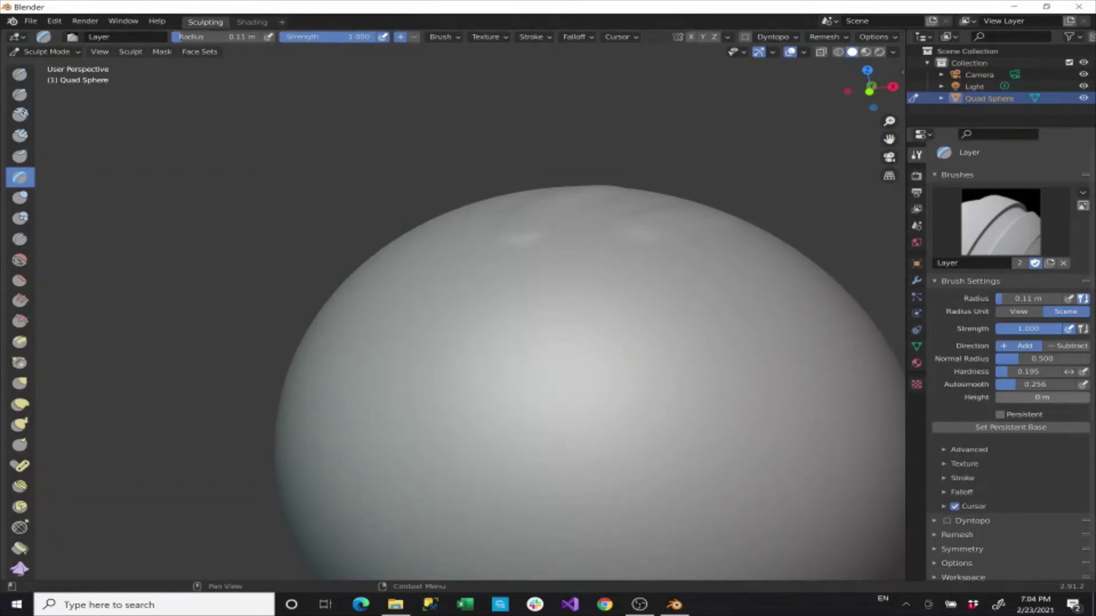
Step: Try overlapping Layer strokes on the front of the sphere at brush heights of 0.0109 m and 0.0277 m
{"action": "left_click_drag", "start_coordinate": [662, 308], "coordinate": [640, 314]}
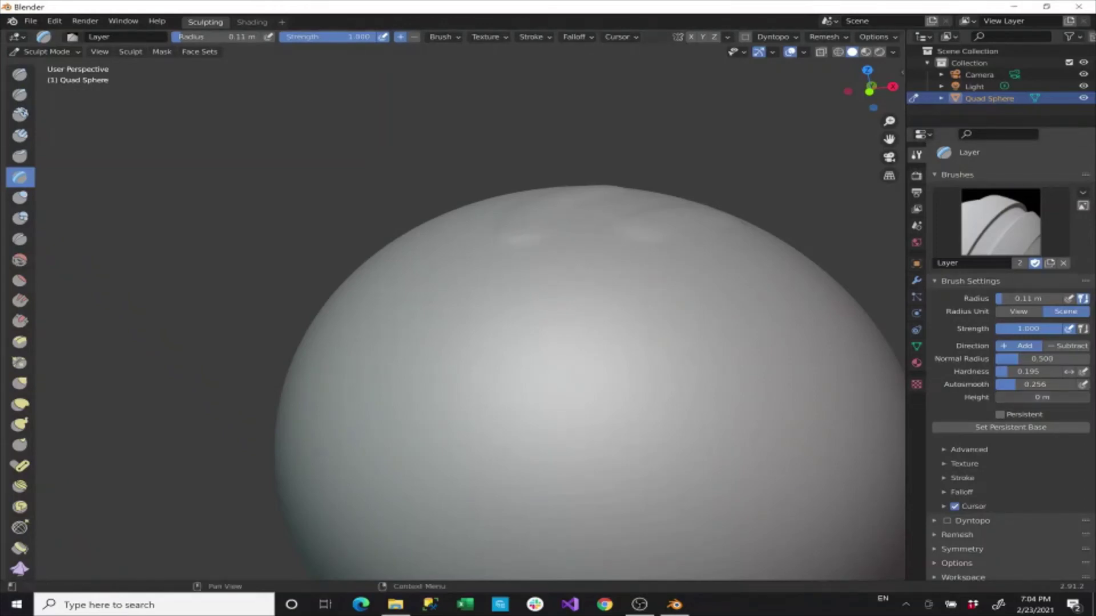
{"action": "mouse_move", "coordinate": [685, 294]}
{"action": "left_mouse_down"}
{"action": "mouse_move", "coordinate": [610, 306]}
{"action": "mouse_move", "coordinate": [543, 359]}
{"action": "mouse_move", "coordinate": [629, 448]}
{"action": "mouse_move", "coordinate": [712, 359]}
{"action": "mouse_move", "coordinate": [775, 437]}
{"action": "mouse_move", "coordinate": [691, 534]}
{"action": "left_mouse_up"}
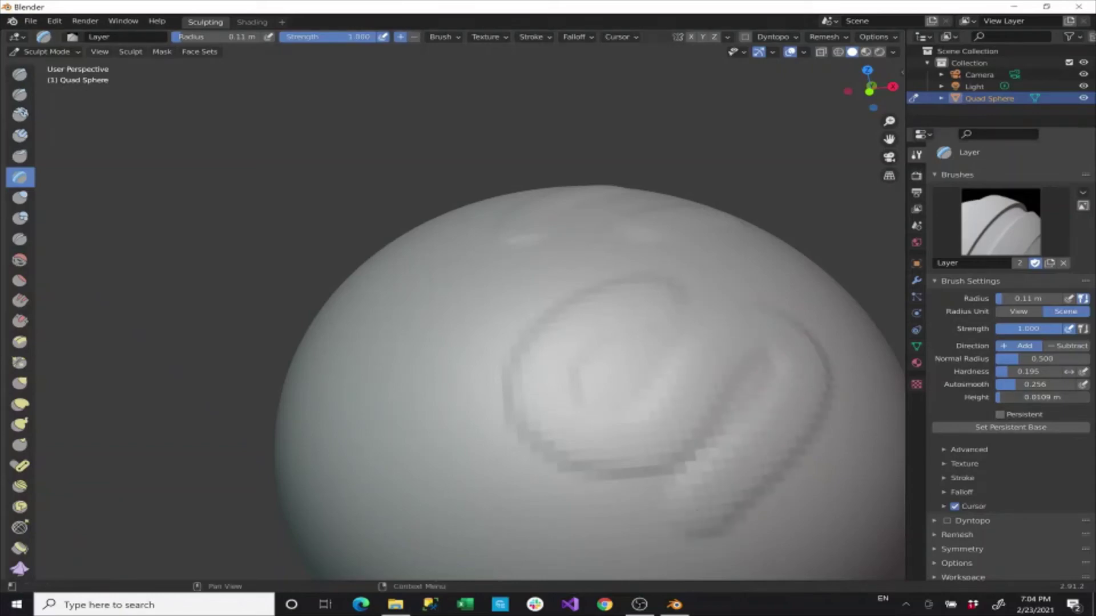
{"action": "left_click_drag", "start_coordinate": [1027, 397], "coordinate": [1037, 397]}
{"action": "mouse_move", "coordinate": [643, 294]}
{"action": "left_mouse_down"}
{"action": "mouse_move", "coordinate": [607, 282]}
{"action": "mouse_move", "coordinate": [465, 313]}
{"action": "mouse_move", "coordinate": [427, 435]}
{"action": "mouse_move", "coordinate": [655, 392]}
{"action": "mouse_move", "coordinate": [739, 300]}
{"action": "mouse_move", "coordinate": [498, 313]}
{"action": "mouse_move", "coordinate": [473, 367]}
{"action": "mouse_move", "coordinate": [521, 384]}
{"action": "mouse_move", "coordinate": [588, 349]}
{"action": "mouse_move", "coordinate": [597, 385]}
{"action": "mouse_move", "coordinate": [646, 335]}
{"action": "left_mouse_up"}
Step: Undo the Layer strokes on the sphere together with the changes made to the brush settings
{"action": "key", "text": "ctrl+z"}
{"action": "key", "text": "ctrl+z"}
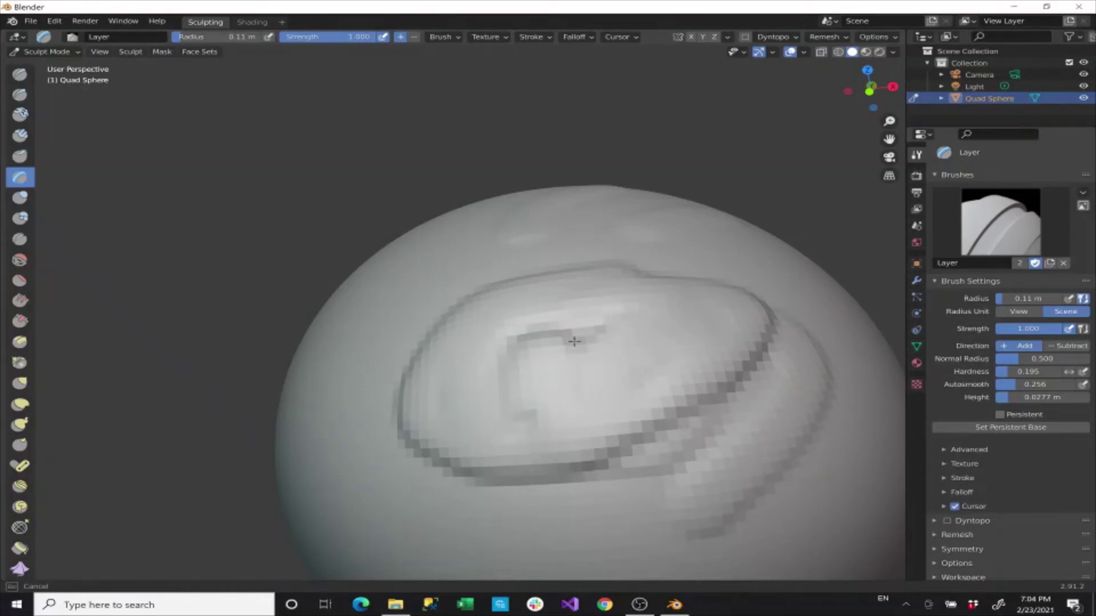
{"action": "key", "text": "ctrl+z"}
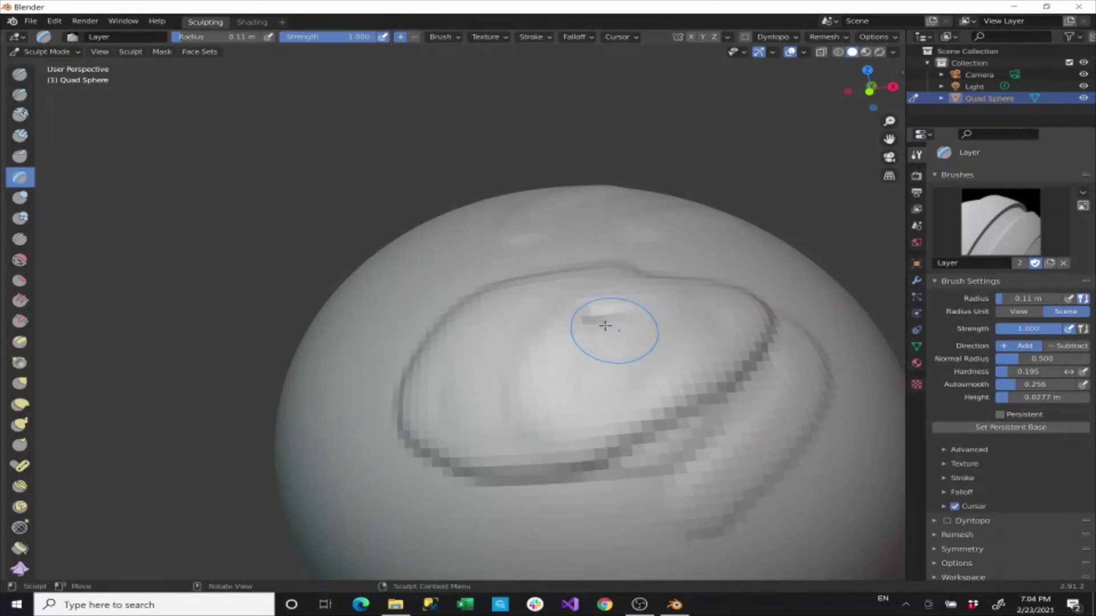
{"action": "middle_click_drag", "start_coordinate": [605, 325], "coordinate": [622, 311]}
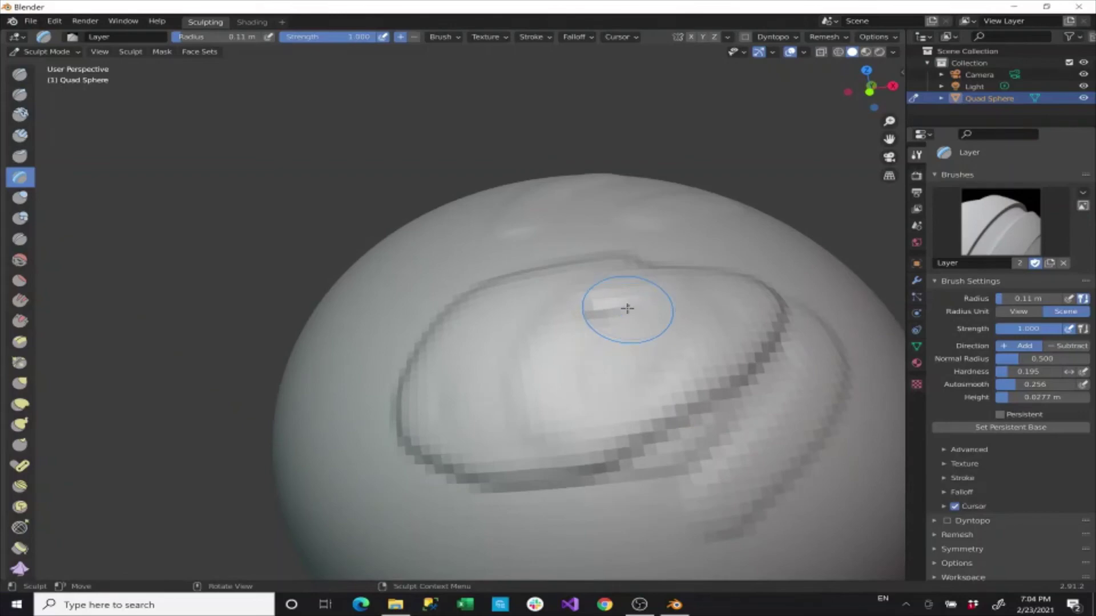
{"action": "key", "text": "ctrl+z"}
{"action": "key", "text": "ctrl+z"}
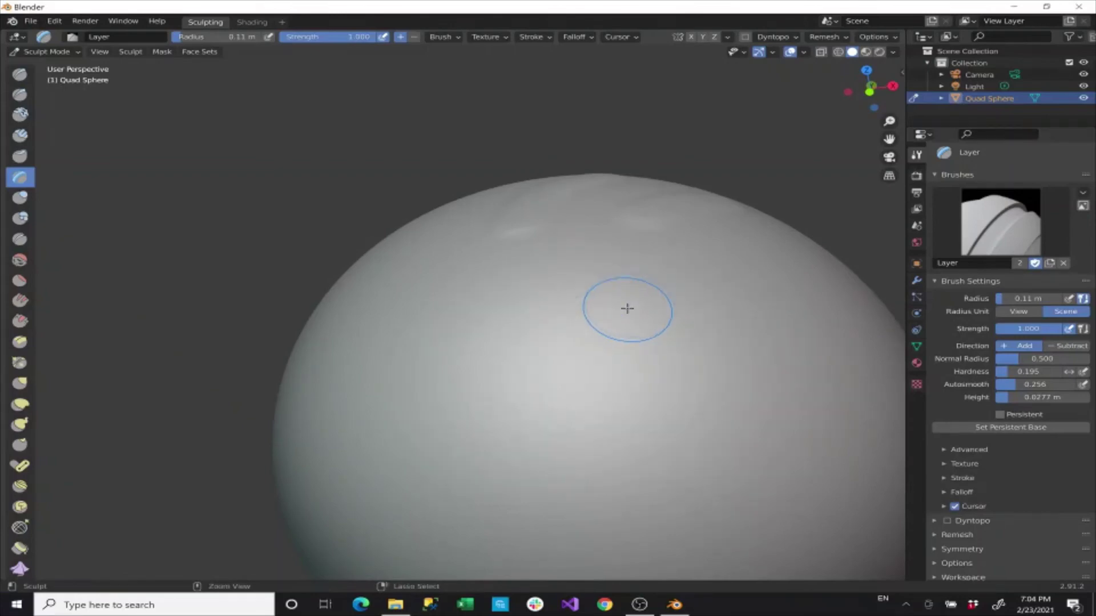
{"action": "key", "text": "ctrl+z"}
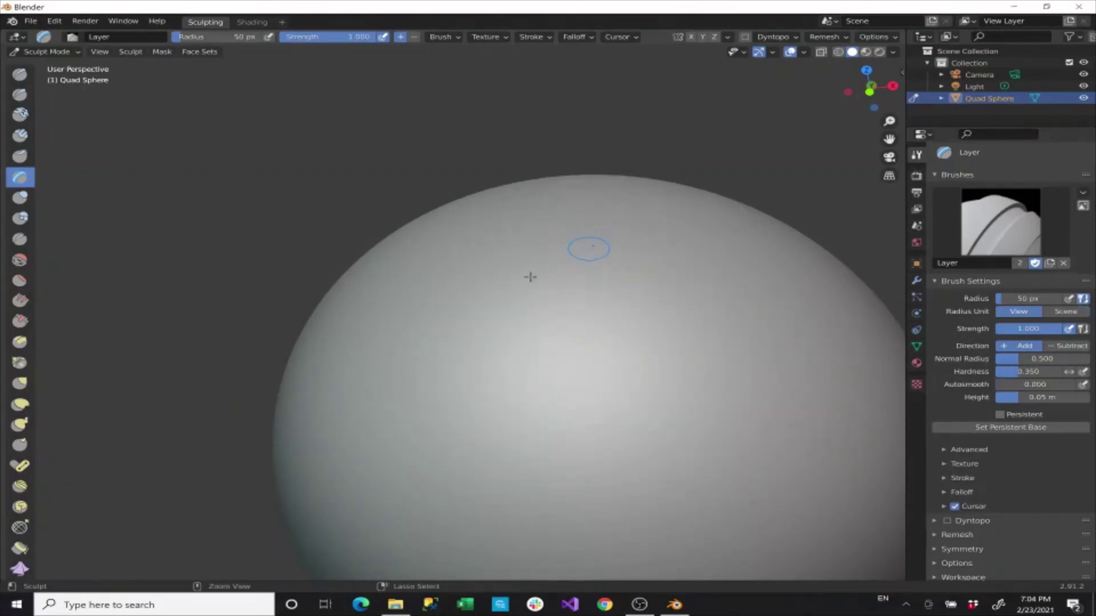
Step: Switch to the Inflate/Deflate brush and set its radius unit to Scene, facing a smooth side of the sphere
{"action": "middle_click_drag", "start_coordinate": [531, 276], "coordinate": [527, 264]}
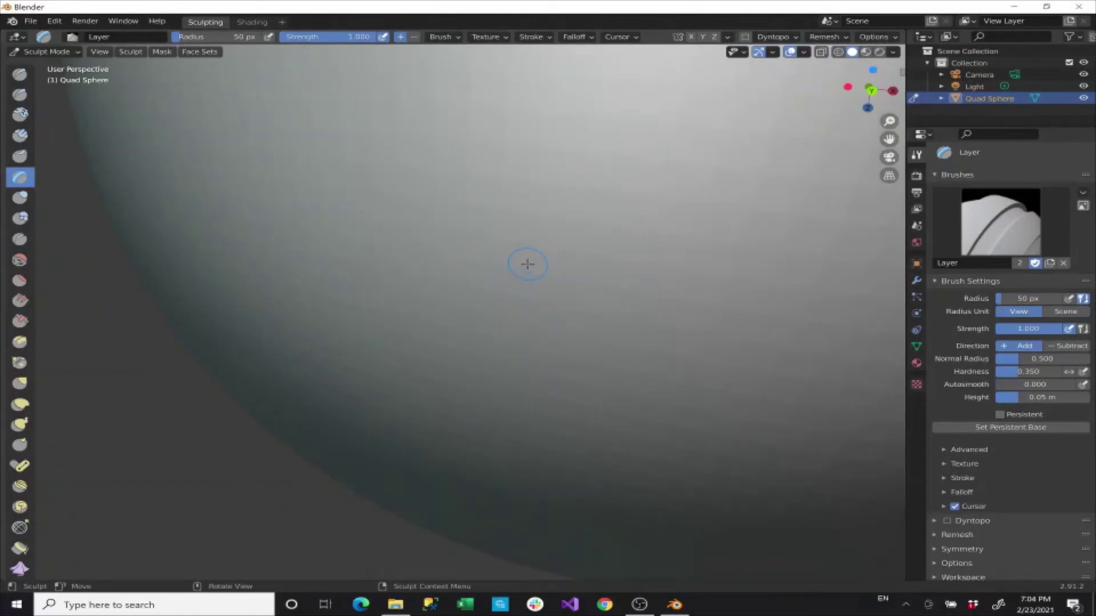
{"action": "scroll", "coordinate": [528, 264], "scroll_direction": "down", "scroll_amount": 2}
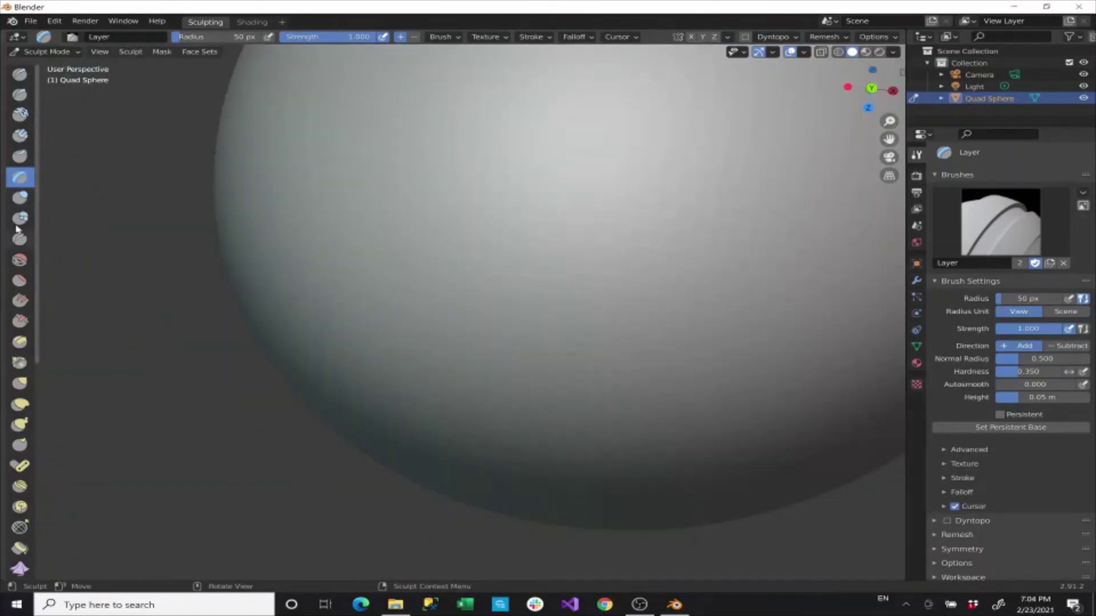
{"action": "left_click", "coordinate": [20, 199]}
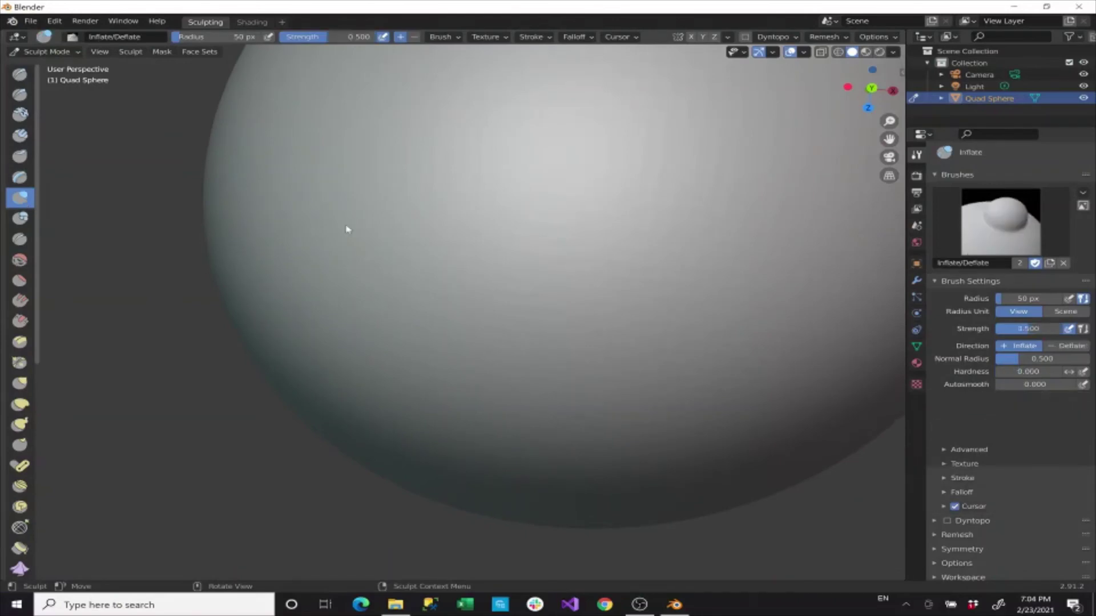
{"action": "middle_click_drag", "start_coordinate": [347, 228], "coordinate": [400, 240]}
{"action": "left_click", "coordinate": [1057, 311]}
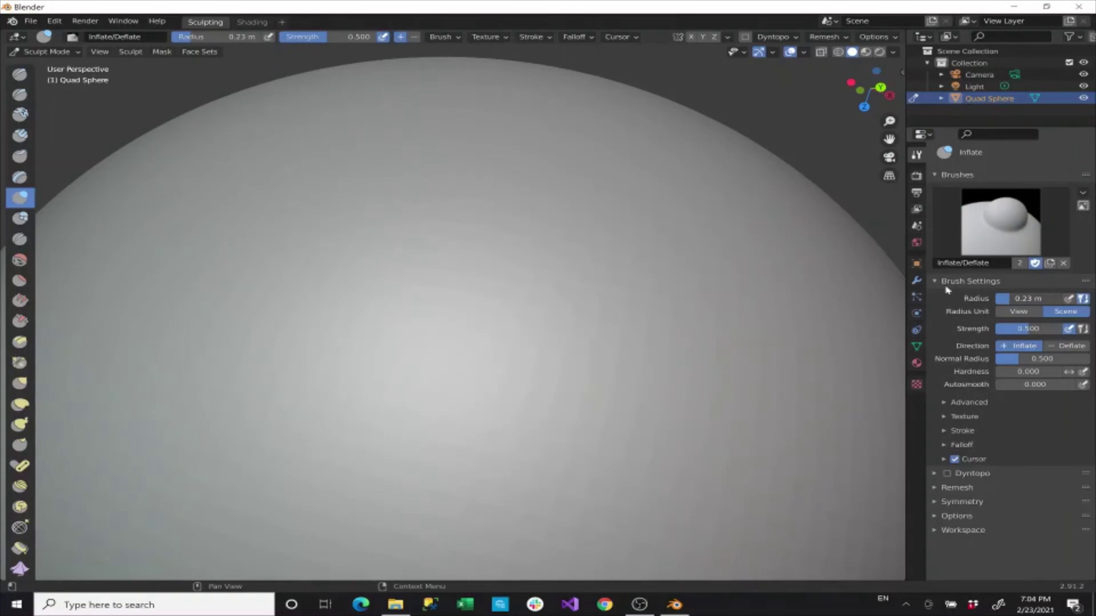
Step: Build up one round bump on the sphere with repeated Inflate dabs at radius 0.23 m and strength 0.500
{"action": "key", "text": "f"}
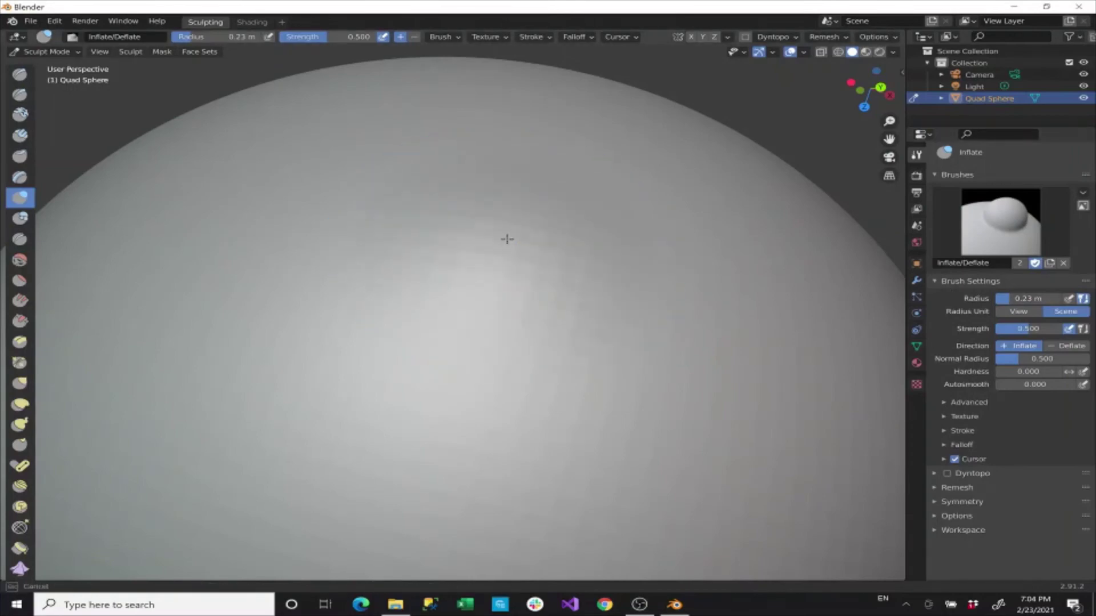
{"action": "left_click", "coordinate": [507, 239]}
{"action": "left_click", "coordinate": [507, 239]}
{"action": "left_click", "coordinate": [507, 239]}
{"action": "left_click", "coordinate": [506, 238]}
{"action": "left_click", "coordinate": [507, 239]}
{"action": "left_click", "coordinate": [507, 238]}
{"action": "left_click", "coordinate": [507, 238]}
{"action": "left_click", "coordinate": [507, 239]}
{"action": "left_click", "coordinate": [507, 238]}
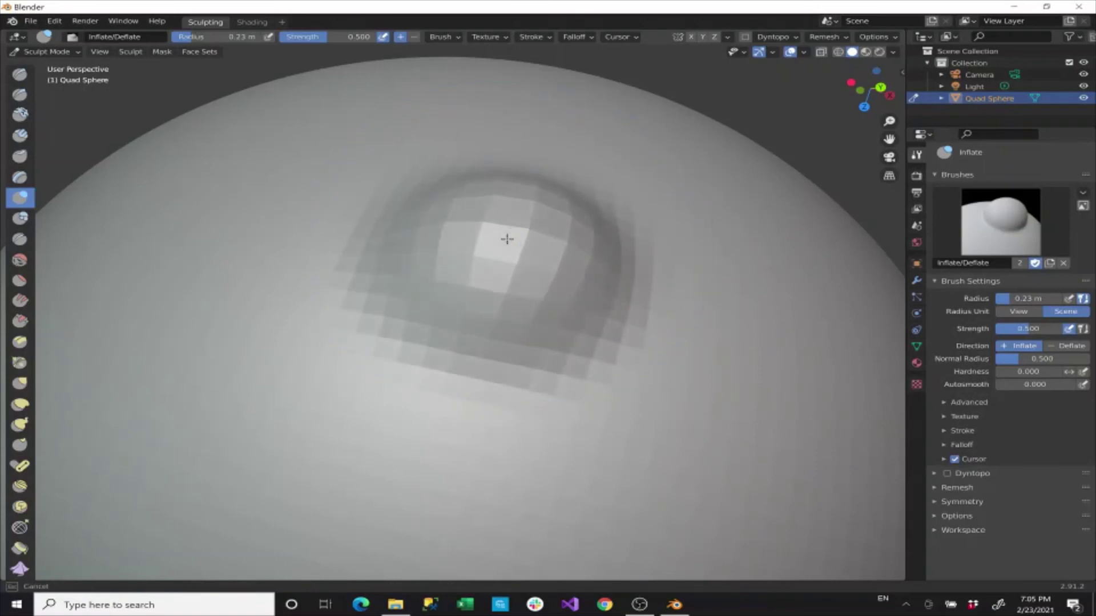
{"action": "left_click_drag", "start_coordinate": [507, 239], "coordinate": [521, 230]}
{"action": "mouse_move", "coordinate": [521, 230]}
{"action": "middle_mouse_down"}
{"action": "mouse_move", "coordinate": [519, 216]}
{"action": "mouse_move", "coordinate": [478, 243]}
{"action": "middle_mouse_up"}
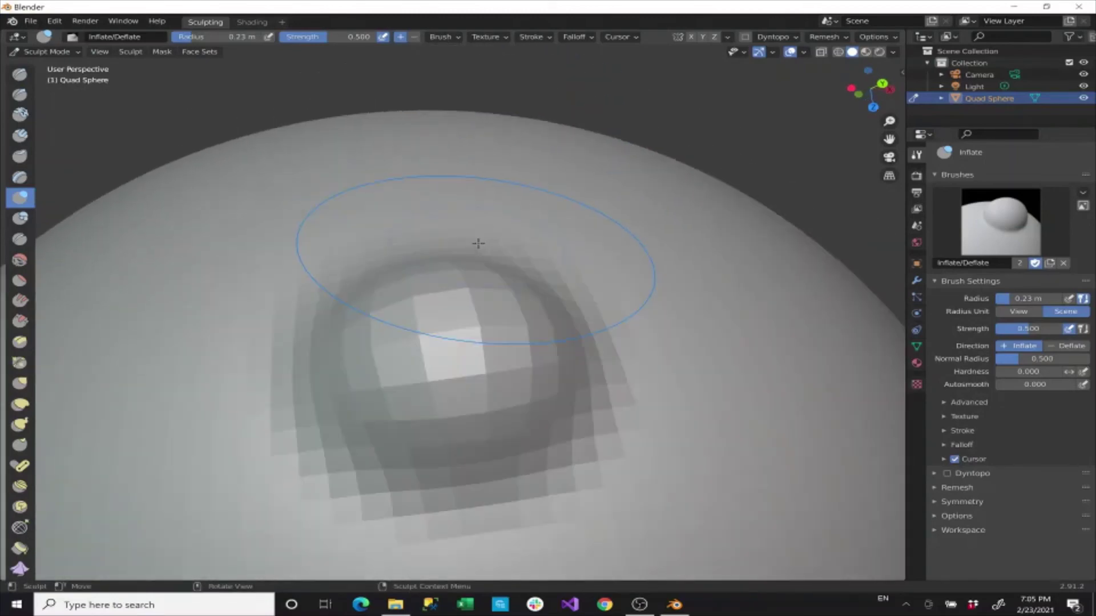
{"action": "left_click_drag", "start_coordinate": [456, 325], "coordinate": [454, 322]}
{"action": "left_click", "coordinate": [453, 322]}
{"action": "left_click", "coordinate": [459, 325]}
{"action": "left_click", "coordinate": [462, 326]}
{"action": "left_click", "coordinate": [461, 327]}
{"action": "middle_click_drag", "start_coordinate": [461, 327], "coordinate": [455, 331]}
{"action": "scroll", "coordinate": [455, 330], "scroll_direction": "down", "scroll_amount": 1}
{"action": "middle_click_drag", "start_coordinate": [517, 360], "coordinate": [516, 387]}
Step: Set the Inflate strength to 0.685, raise a second bump below the first and widen it with a sideways stroke
{"action": "left_click_drag", "start_coordinate": [1024, 326], "coordinate": [1037, 327]}
{"action": "left_click", "coordinate": [538, 438]}
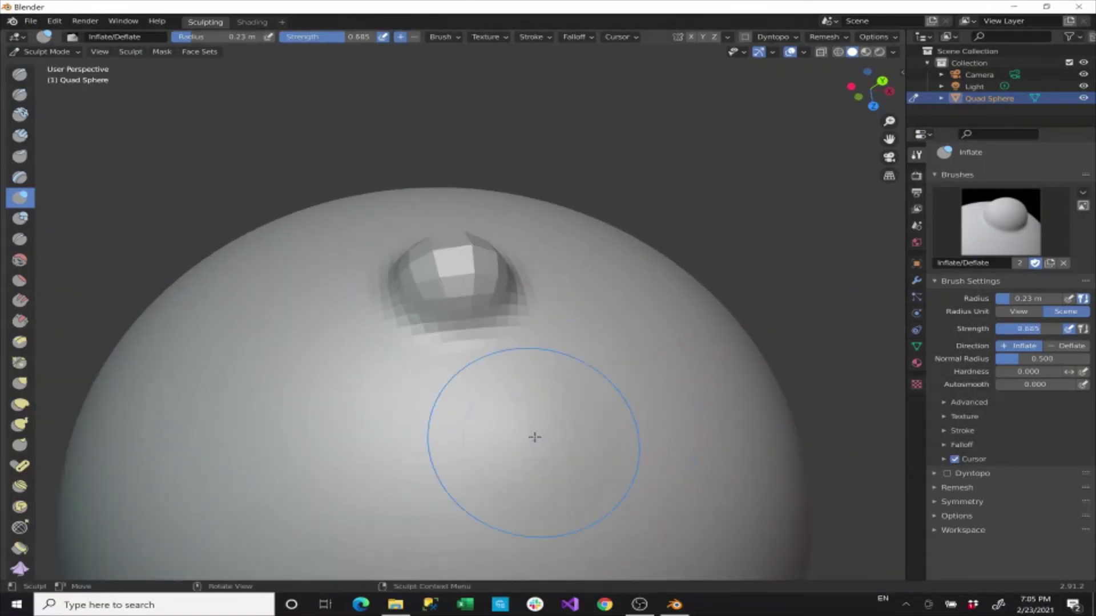
{"action": "left_click_drag", "start_coordinate": [534, 437], "coordinate": [537, 436]}
{"action": "middle_click_drag", "start_coordinate": [538, 437], "coordinate": [526, 421]}
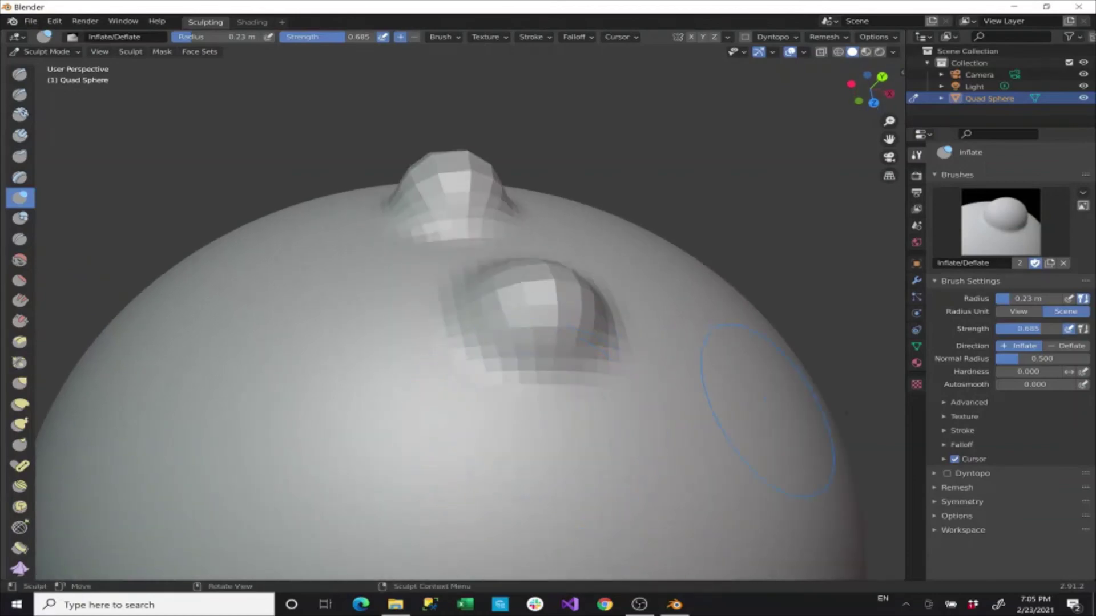
{"action": "mouse_move", "coordinate": [1040, 385]}
{"action": "left_mouse_down"}
{"action": "mouse_move", "coordinate": [1059, 386]}
{"action": "mouse_move", "coordinate": [1004, 386]}
{"action": "left_mouse_up"}
{"action": "mouse_move", "coordinate": [436, 374]}
{"action": "left_mouse_down"}
{"action": "mouse_move", "coordinate": [477, 348]}
{"action": "mouse_move", "coordinate": [450, 378]}
{"action": "mouse_move", "coordinate": [460, 384]}
{"action": "mouse_move", "coordinate": [448, 345]}
{"action": "mouse_move", "coordinate": [512, 299]}
{"action": "mouse_move", "coordinate": [496, 301]}
{"action": "left_mouse_up"}
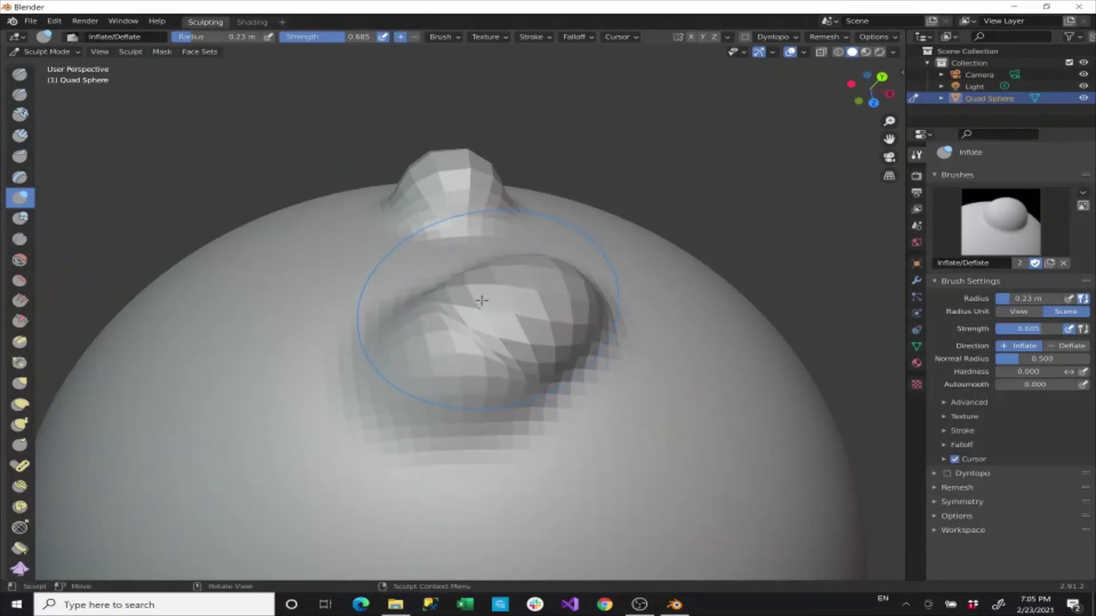
Step: Set the brush direction to Deflate and try a stroke on a smooth part of the sphere
{"action": "mouse_move", "coordinate": [481, 300]}
{"action": "middle_mouse_down"}
{"action": "mouse_move", "coordinate": [390, 305]}
{"action": "mouse_move", "coordinate": [632, 366]}
{"action": "mouse_move", "coordinate": [1060, 361]}
{"action": "middle_mouse_up"}
{"action": "left_click", "coordinate": [1066, 346]}
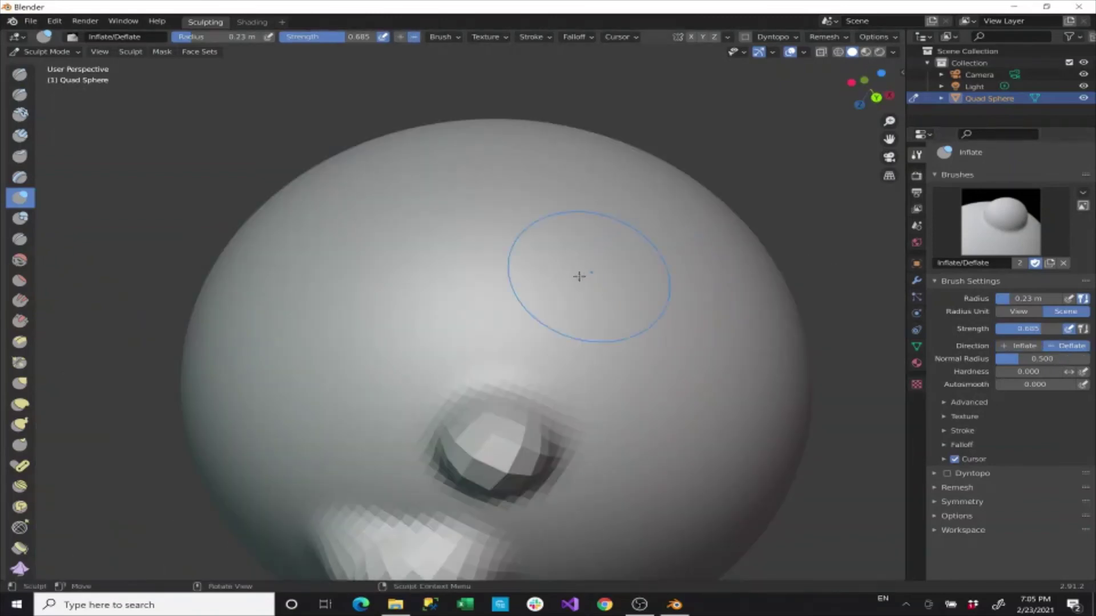
{"action": "mouse_move", "coordinate": [578, 276]}
{"action": "left_mouse_down"}
{"action": "mouse_move", "coordinate": [532, 282]}
{"action": "mouse_move", "coordinate": [561, 271]}
{"action": "mouse_move", "coordinate": [523, 292]}
{"action": "left_mouse_up"}
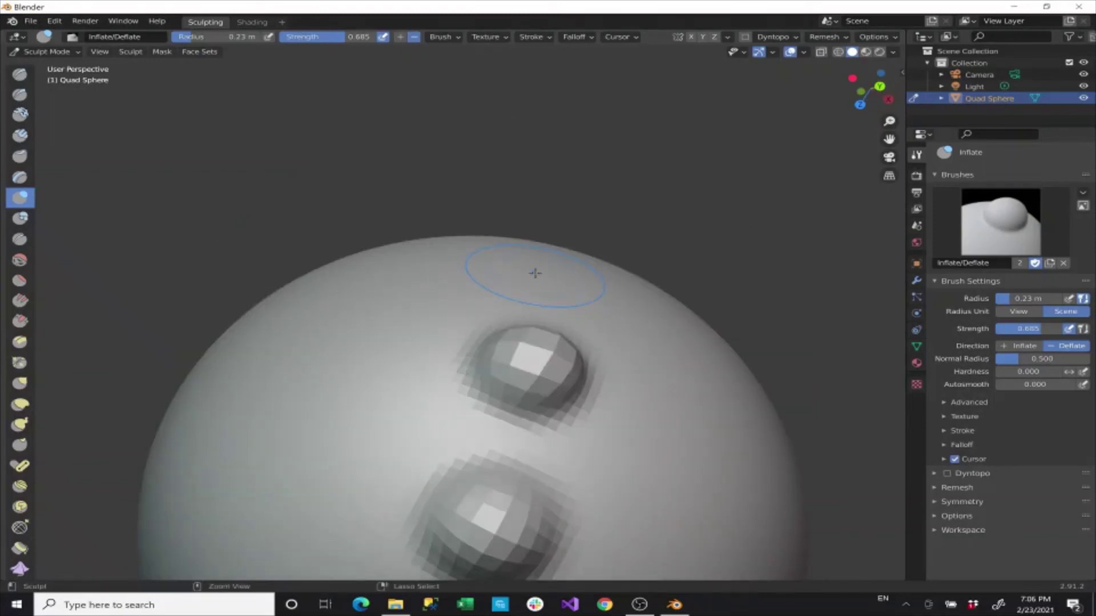
Step: Undo the latest Inflate and Deflate strokes on the sphere
{"action": "key", "text": "ctrl+z"}
{"action": "key", "text": "ctrl+z"}
{"action": "key", "text": "ctrl+z"}
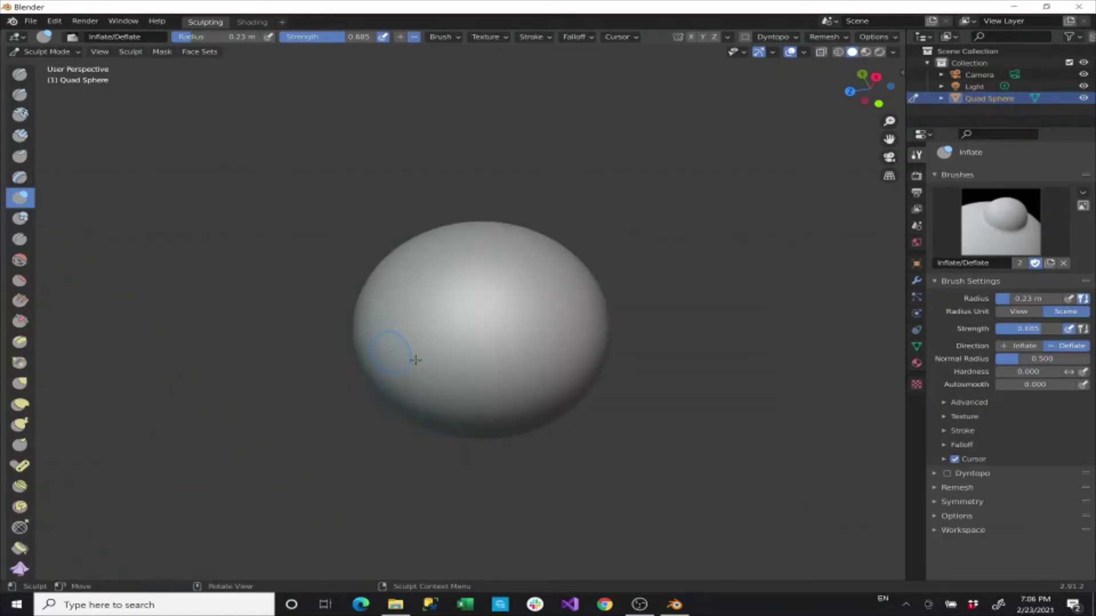
Step: Switch to the Blob brush with radius 0.23 m, strength 0.500 and magnify 0.500, and raise several rounded blobs on the sphere
{"action": "scroll", "coordinate": [415, 359], "scroll_direction": "up", "scroll_amount": 3}
{"action": "middle_click_drag", "start_coordinate": [491, 334], "coordinate": [384, 354]}
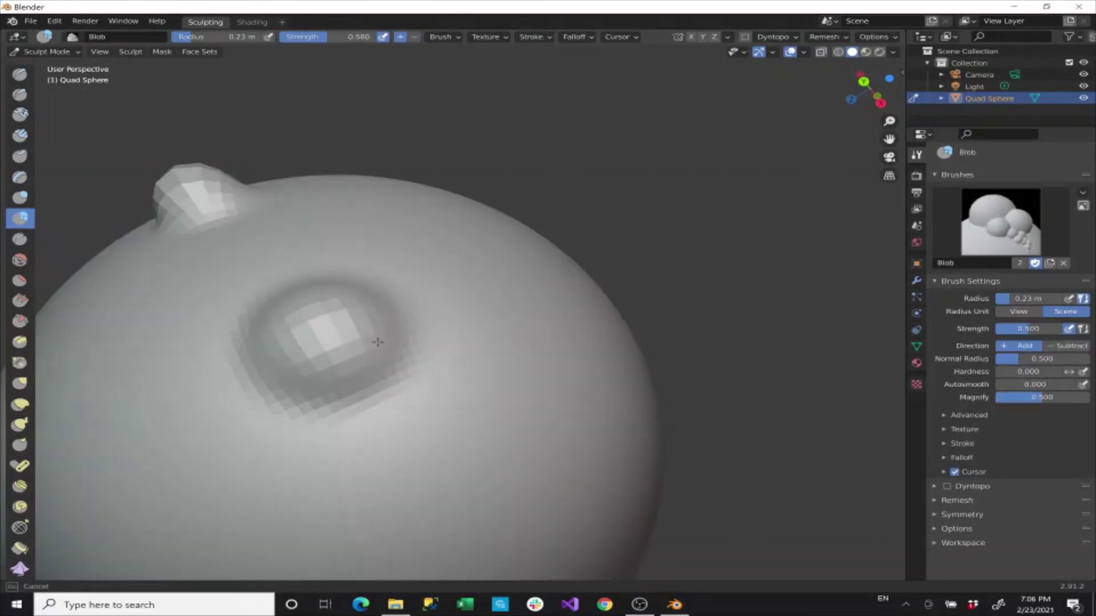
{"action": "left_click", "coordinate": [523, 330]}
{"action": "left_click_drag", "start_coordinate": [554, 266], "coordinate": [369, 260]}
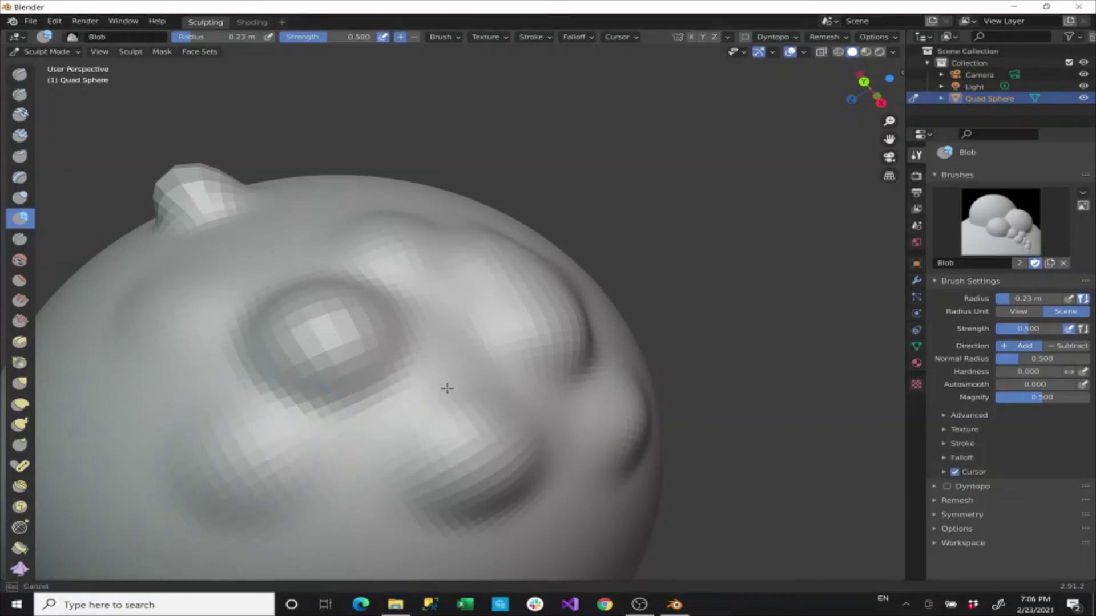
{"action": "left_click_drag", "start_coordinate": [446, 388], "coordinate": [434, 337]}
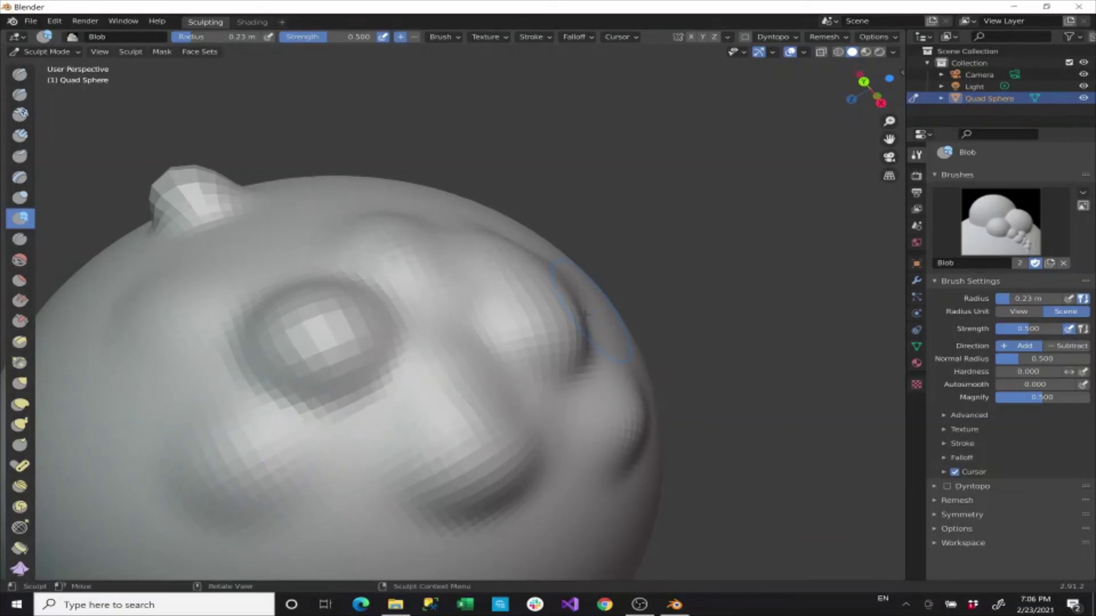
Step: Undo the Blob strokes on the sphere
{"action": "middle_click_drag", "start_coordinate": [585, 313], "coordinate": [396, 276]}
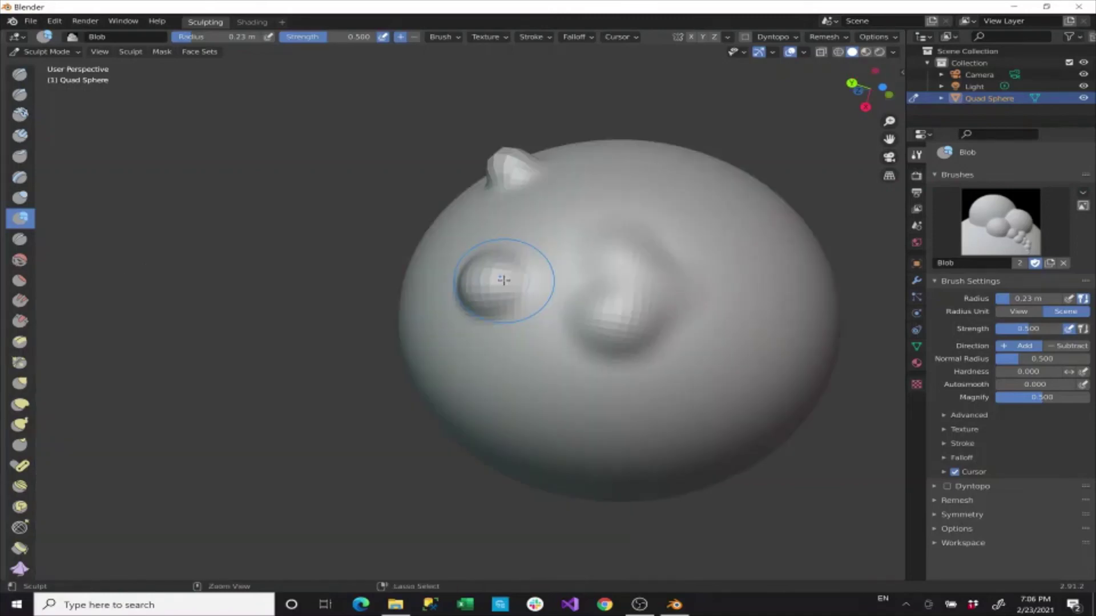
{"action": "key", "text": "ctrl+z"}
{"action": "key", "text": "ctrl+z"}
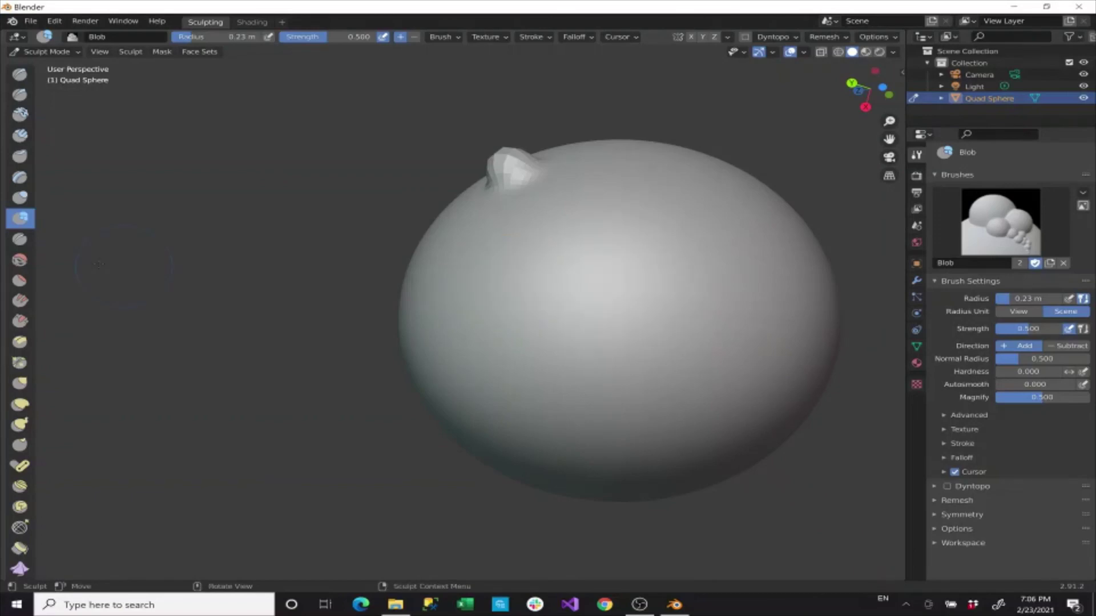
Step: Switch to the Crease brush, set radius 0.1 m, strength 0.482 and pinch 1.000, and carve long creases into the sphere
{"action": "key", "text": "shift+c"}
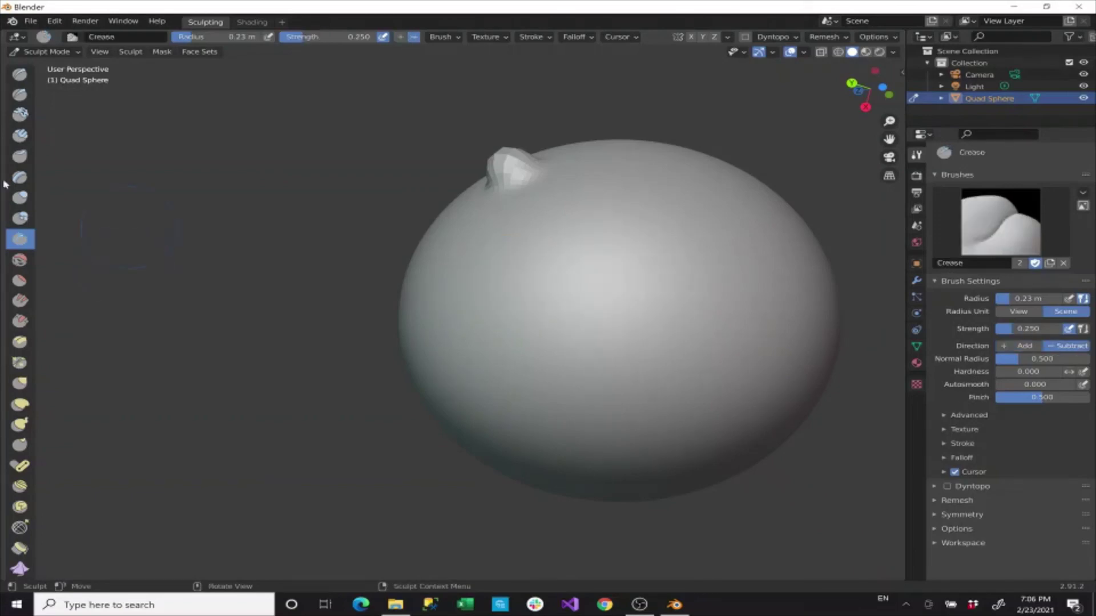
{"action": "middle_click_drag", "start_coordinate": [651, 219], "coordinate": [608, 232]}
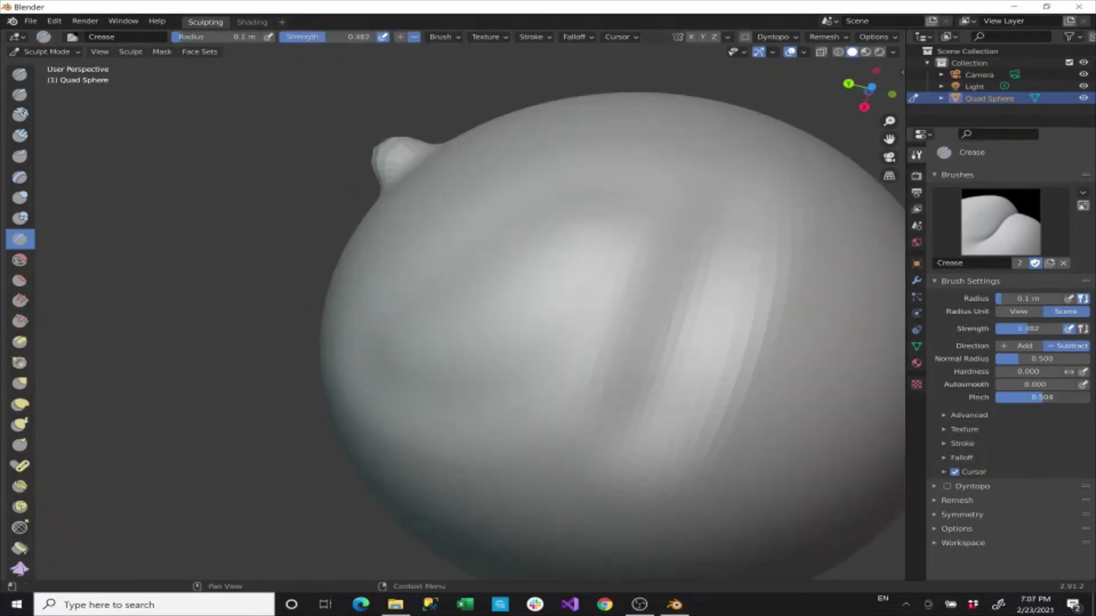
{"action": "left_click_drag", "start_coordinate": [1042, 397], "coordinate": [1089, 397]}
{"action": "middle_click_drag", "start_coordinate": [711, 190], "coordinate": [700, 411]}
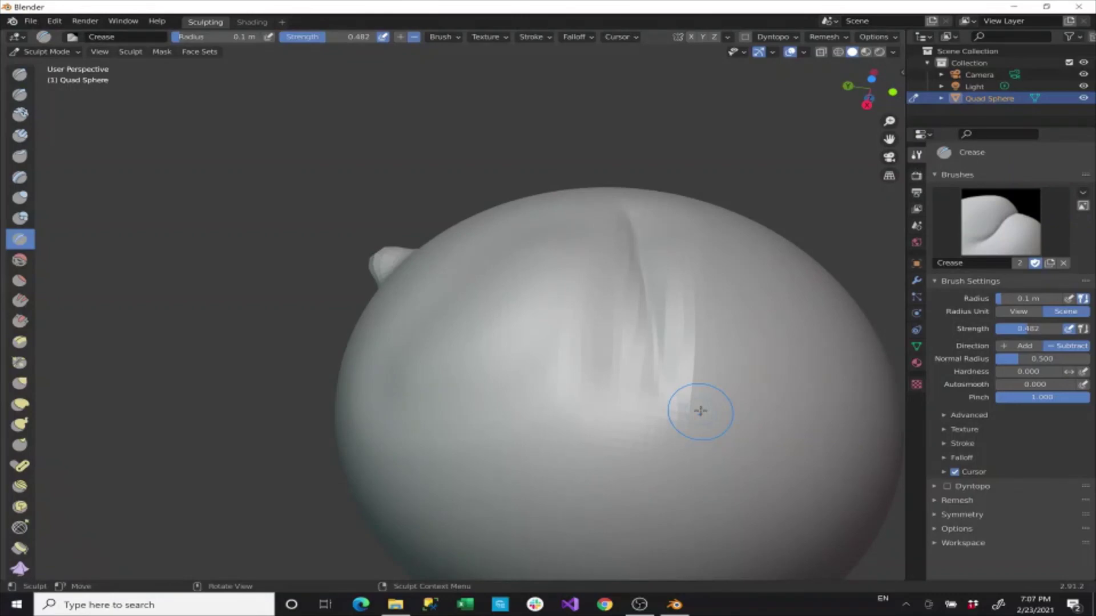
{"action": "middle_click_drag", "start_coordinate": [701, 410], "coordinate": [678, 415]}
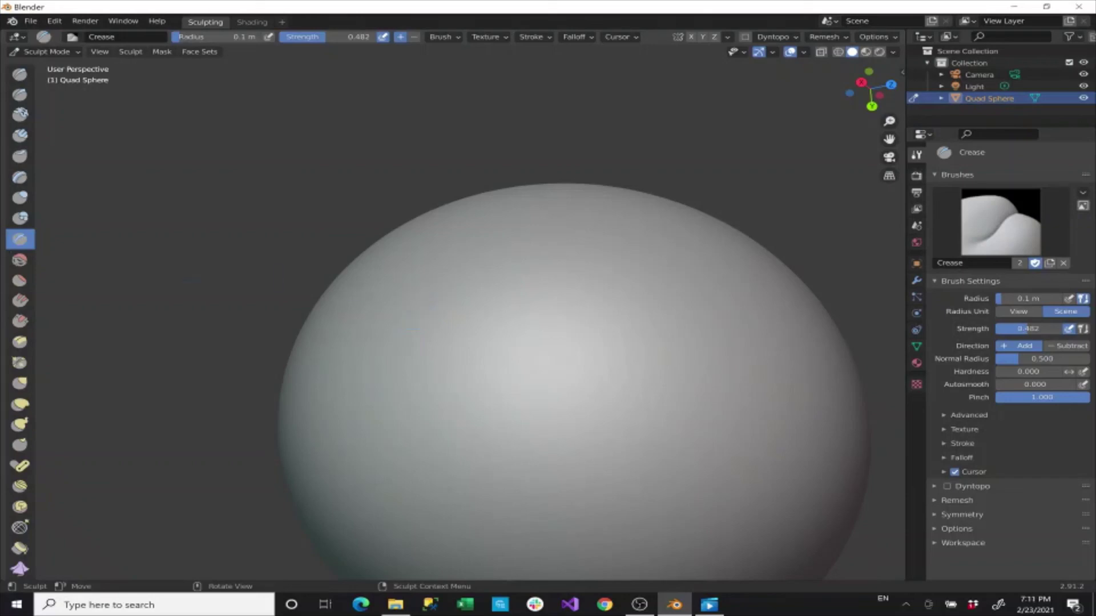
{"action": "scroll", "coordinate": [24, 349], "scroll_direction": "down", "scroll_amount": 5}
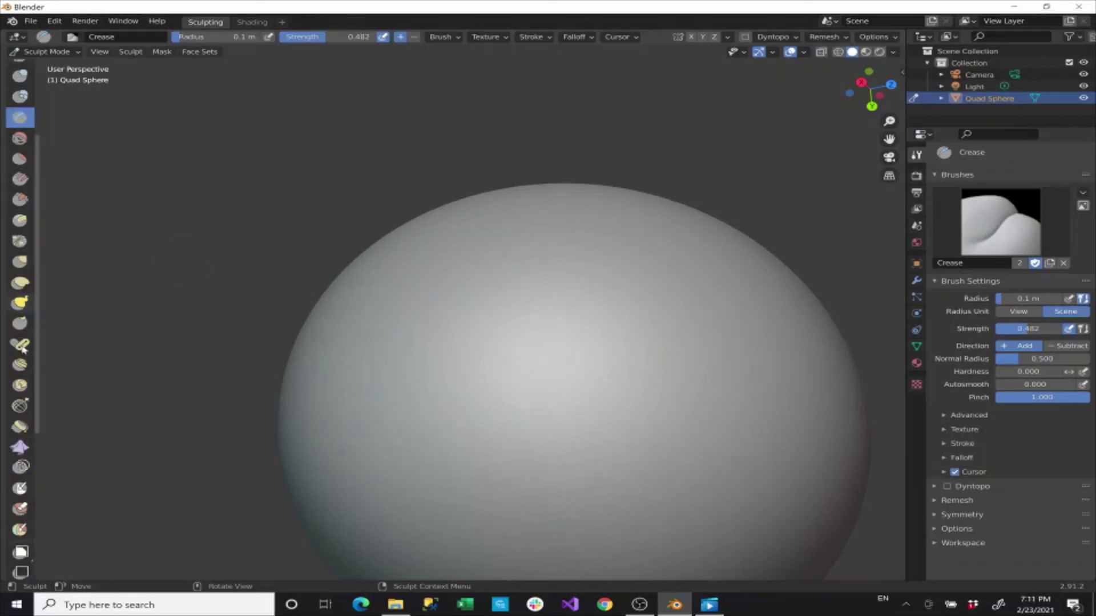
{"action": "scroll", "coordinate": [24, 350], "scroll_direction": "down", "scroll_amount": 4}
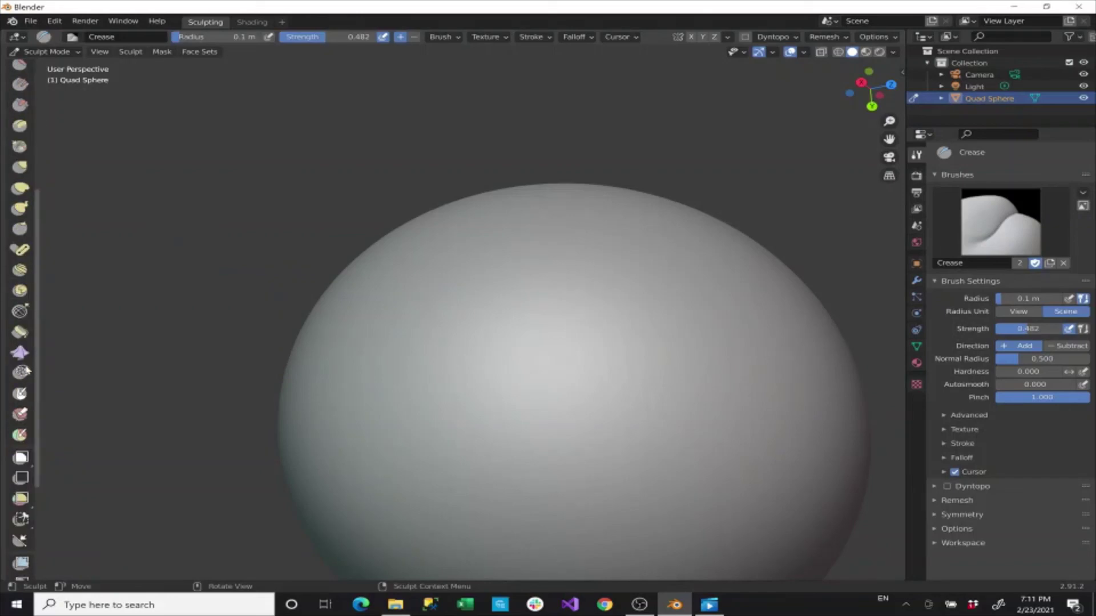
{"action": "scroll", "coordinate": [27, 372], "scroll_direction": "down", "scroll_amount": 6}
{"action": "scroll", "coordinate": [33, 401], "scroll_direction": "up", "scroll_amount": 9}
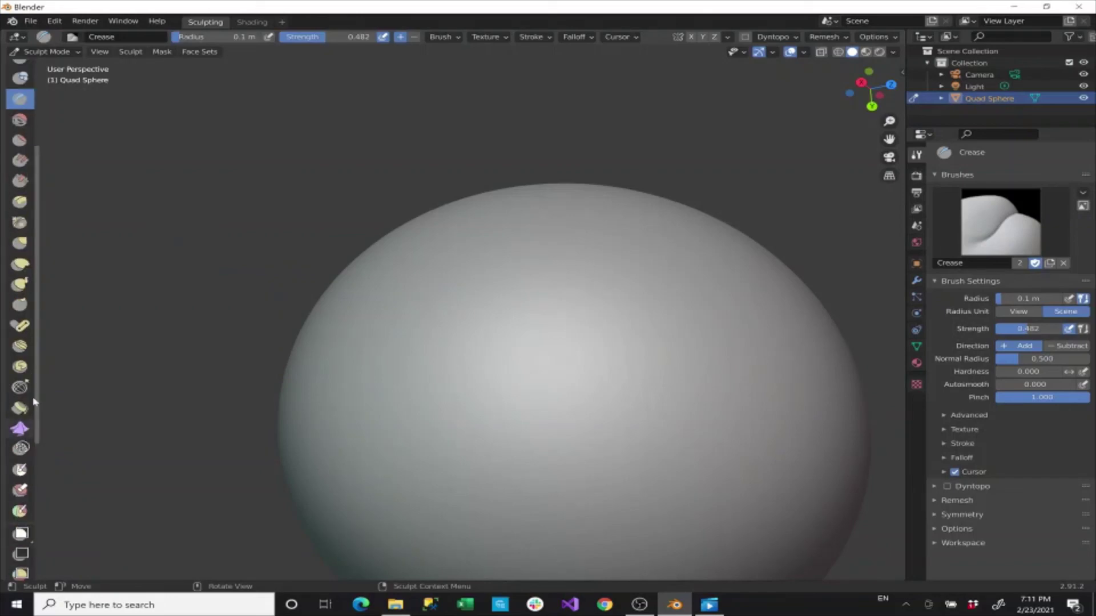
{"action": "scroll", "coordinate": [33, 401], "scroll_direction": "up", "scroll_amount": 6}
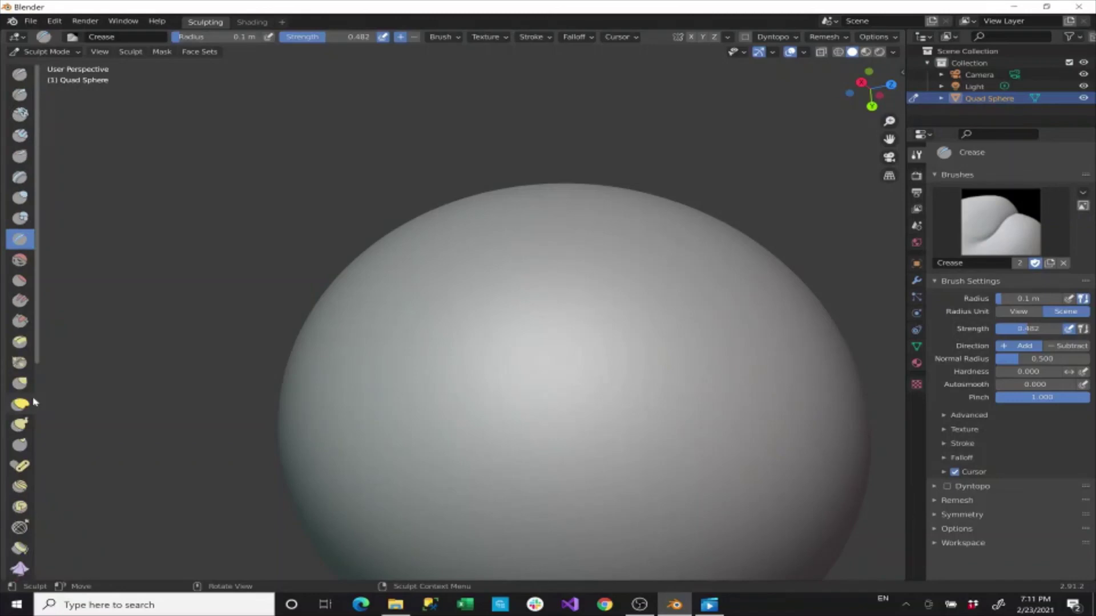